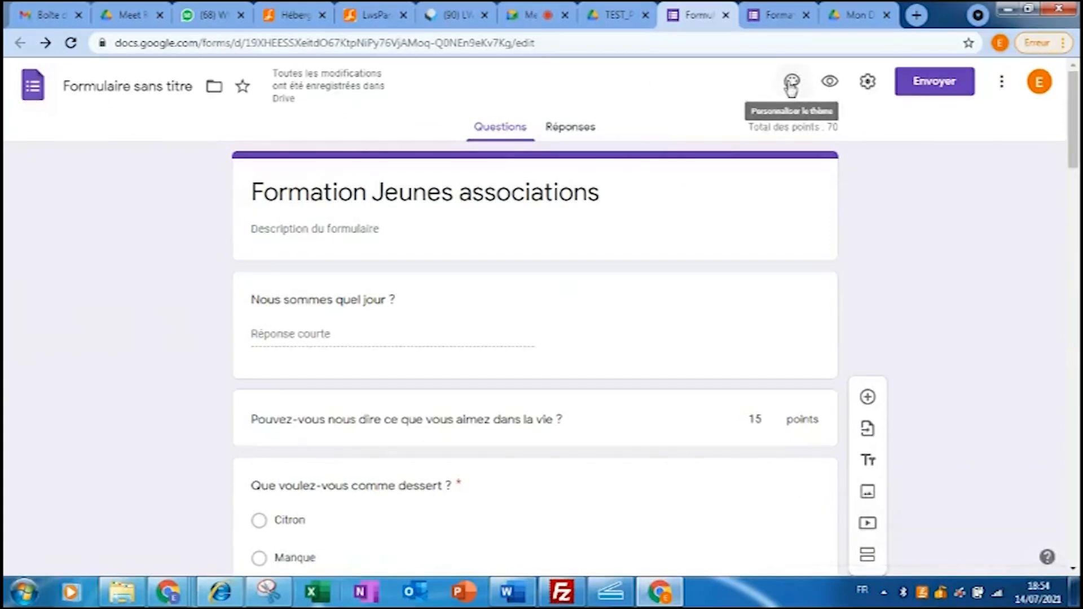
Step: Open the Options de thème panel, with its header image, colour and font style choices
left_click(792, 83)
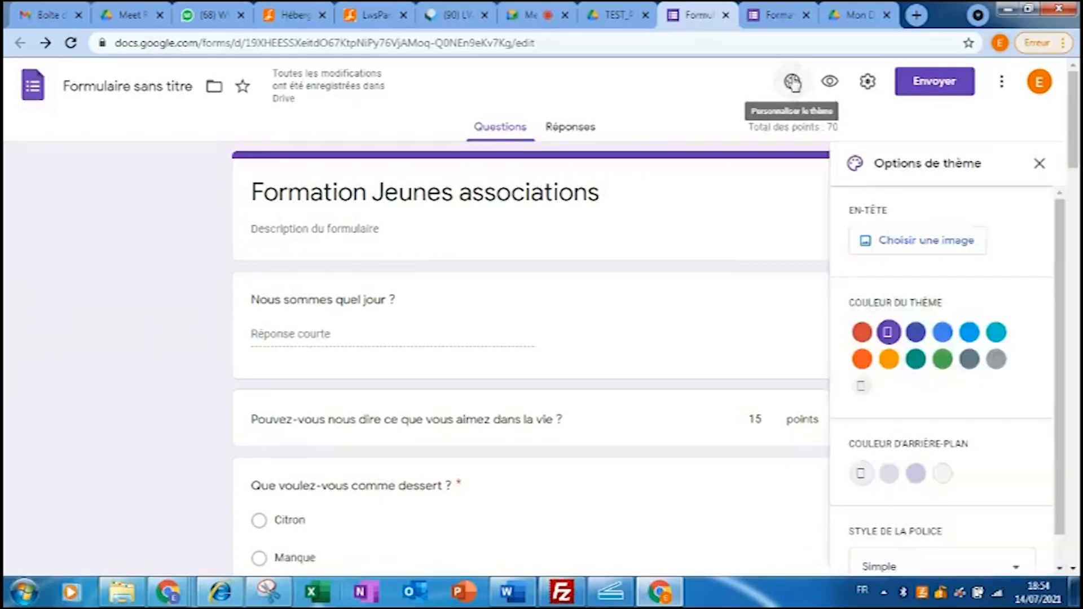
Step: Set the grilled steak image from Alimentation et restauration as the form header
left_click(918, 249)
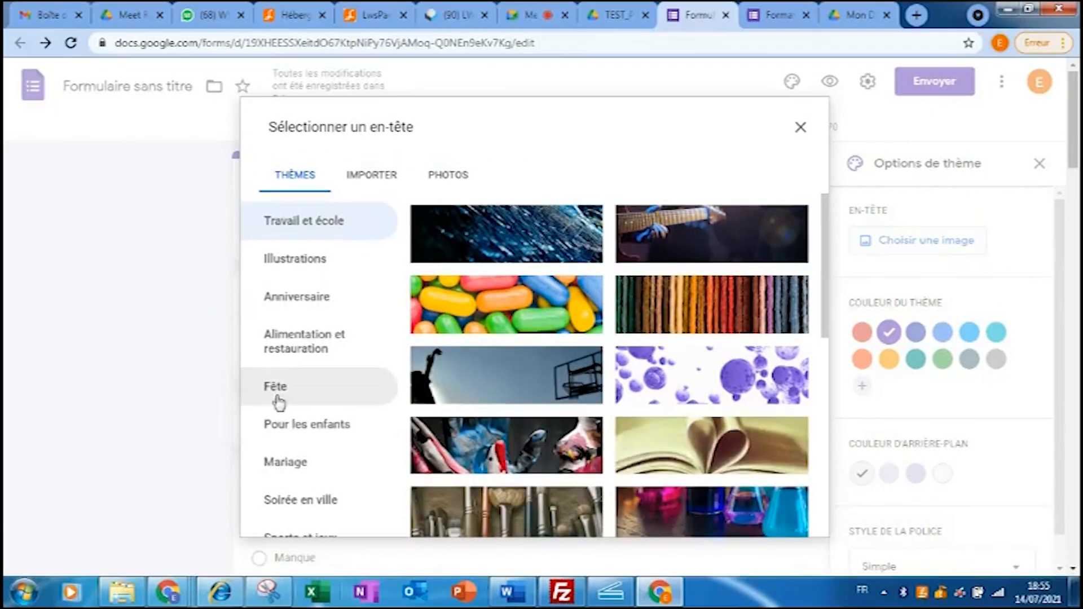
left_click(291, 344)
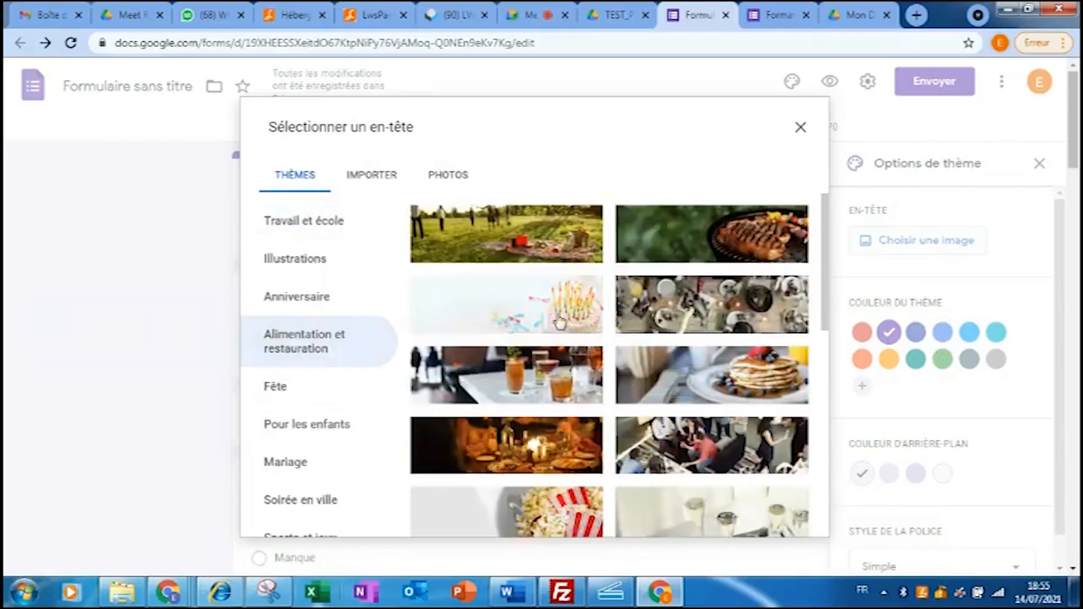
left_click(725, 241)
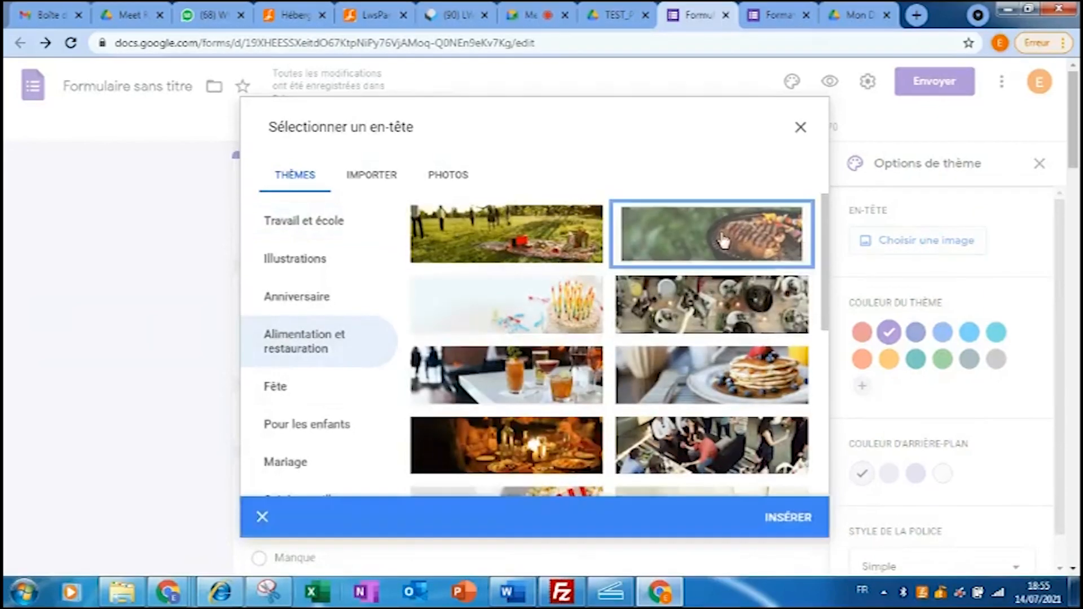
left_click(527, 461)
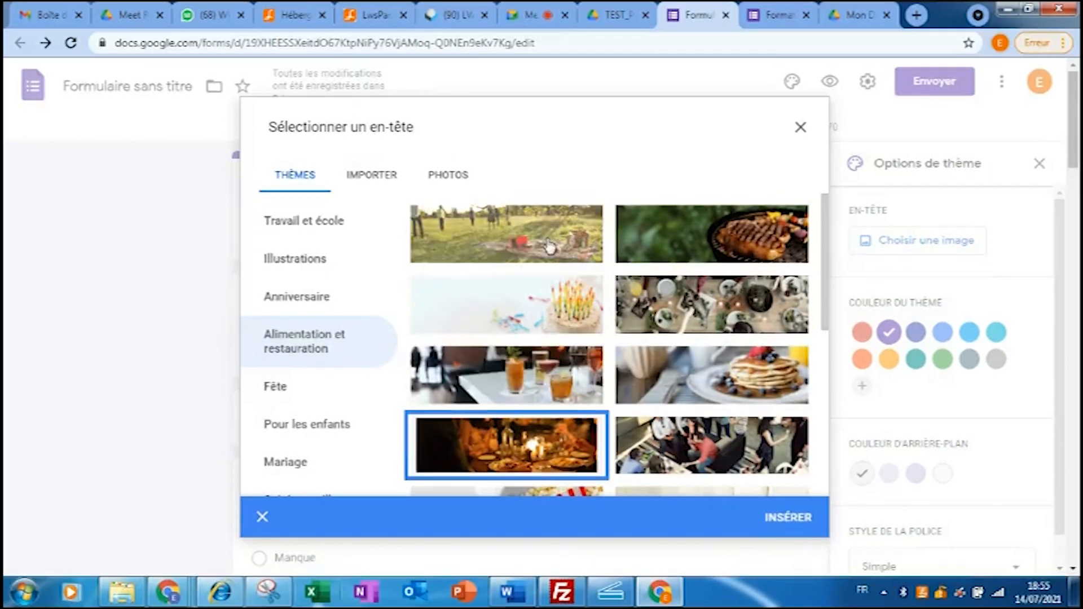
left_click(680, 244)
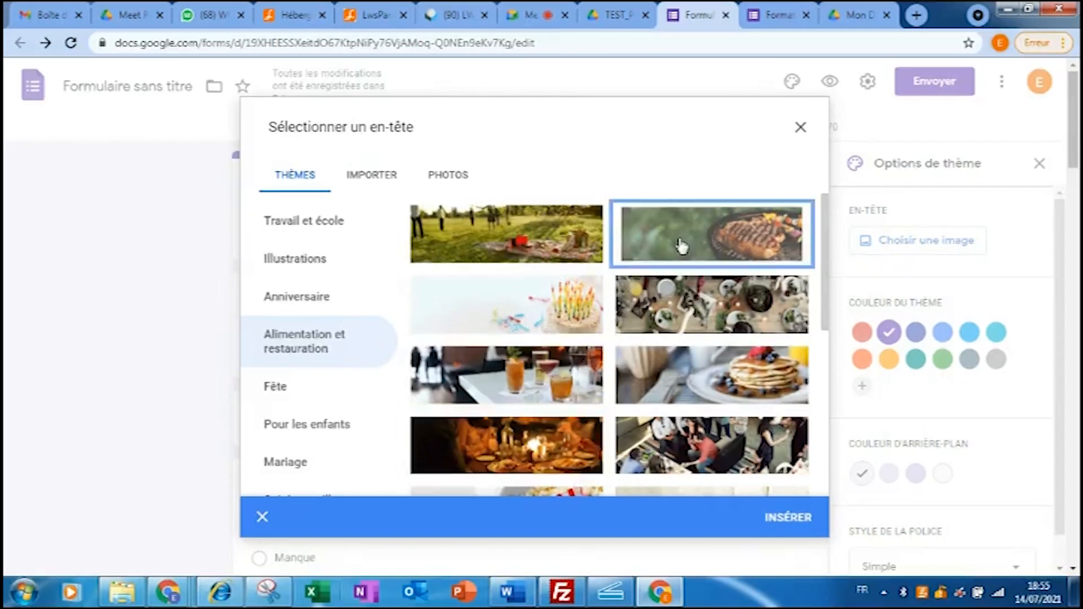
left_click(793, 518)
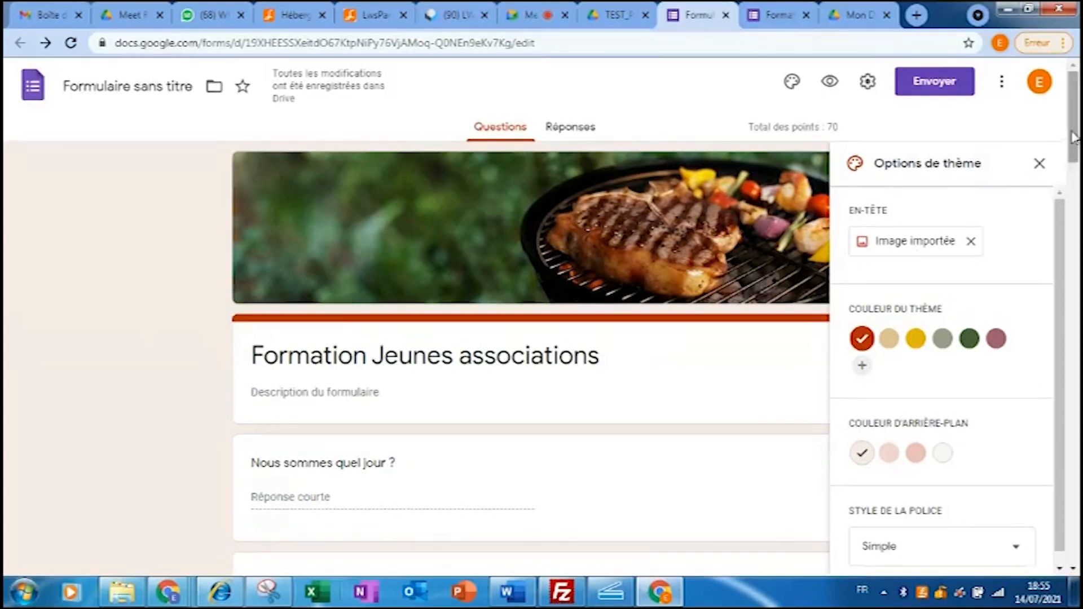
Step: Reopen the header image choices at the upload-from-computer option
scroll(1075, 162, "down", 3)
scroll(1074, 162, "up", 3)
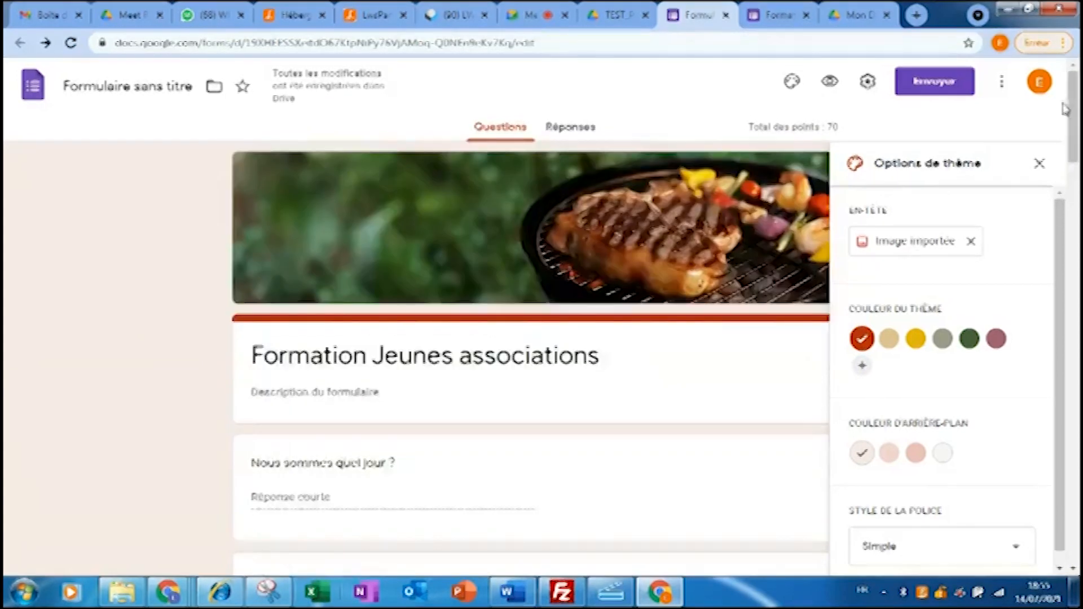
left_click(900, 248)
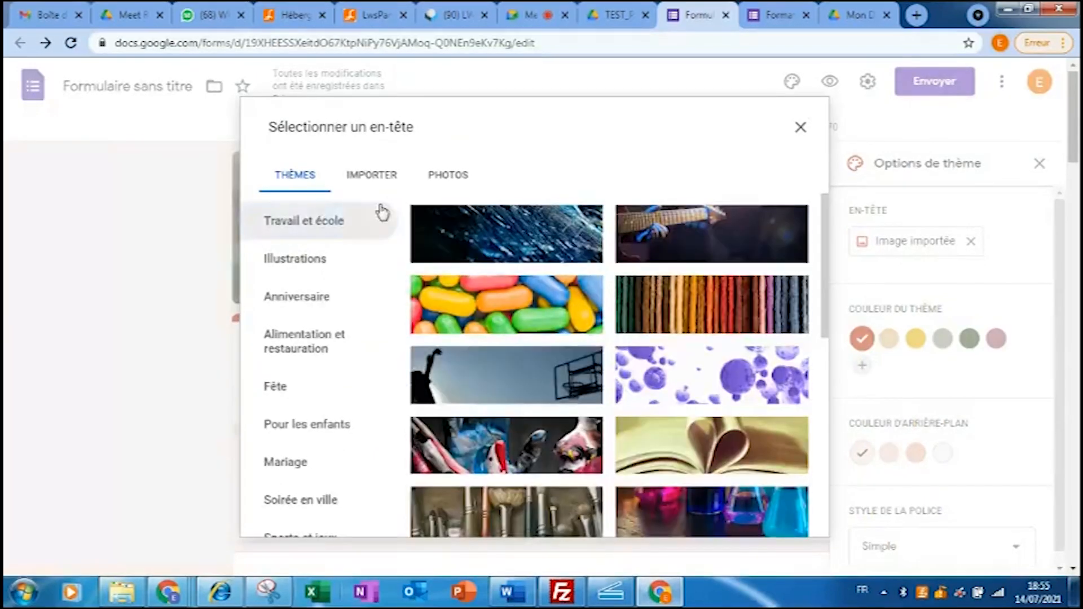
left_click(371, 179)
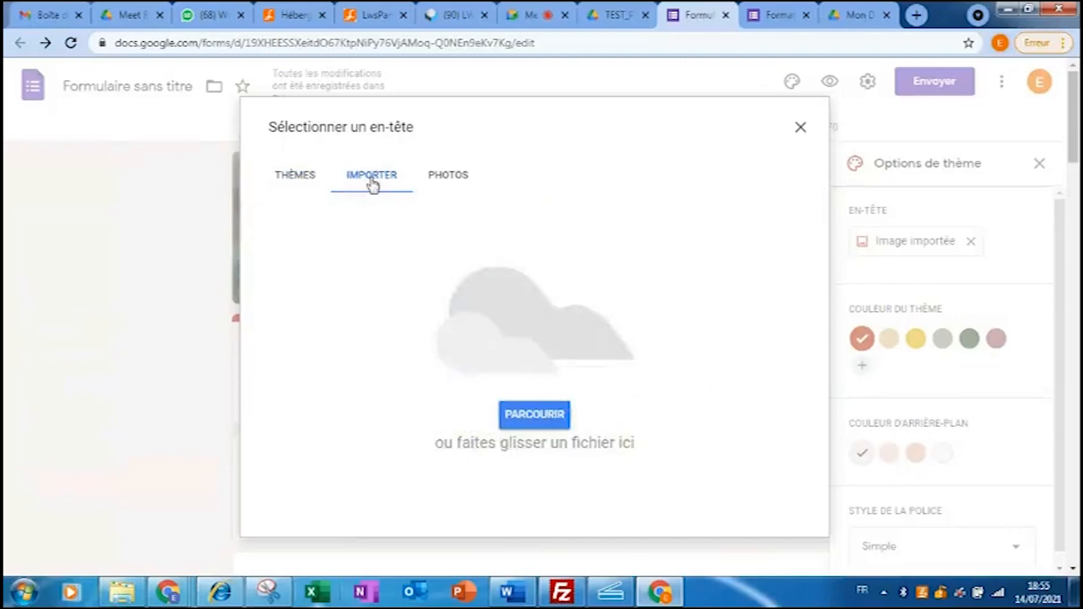
Step: Upload cover C_dans_les_bras_de_lamour_eternel_EN from Images > Couvertures_livres as header, cropped to its top
left_click(542, 421)
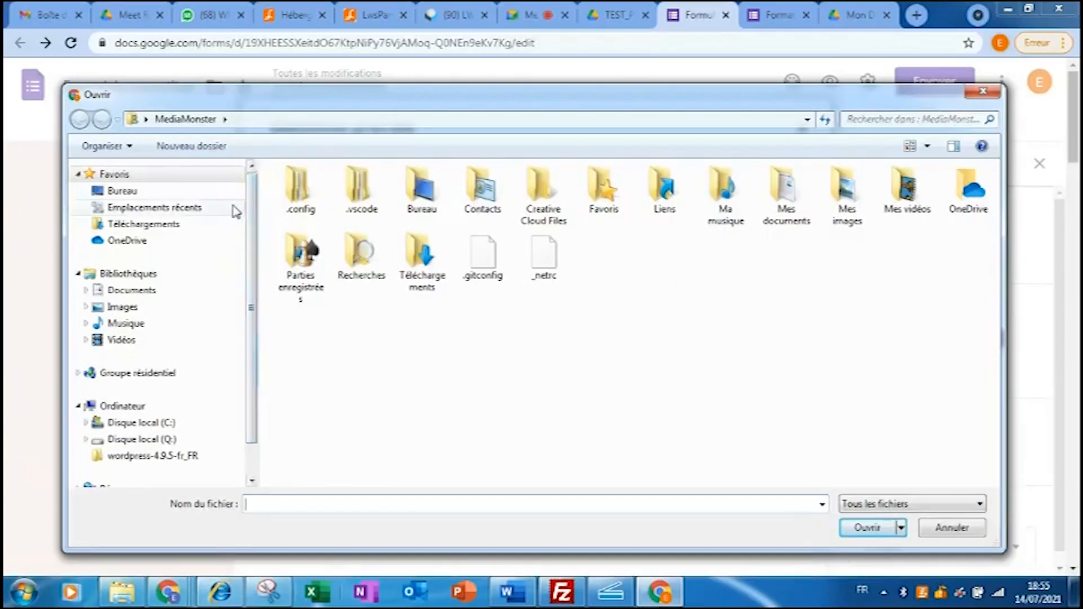
left_click_drag(251, 225, 252, 299)
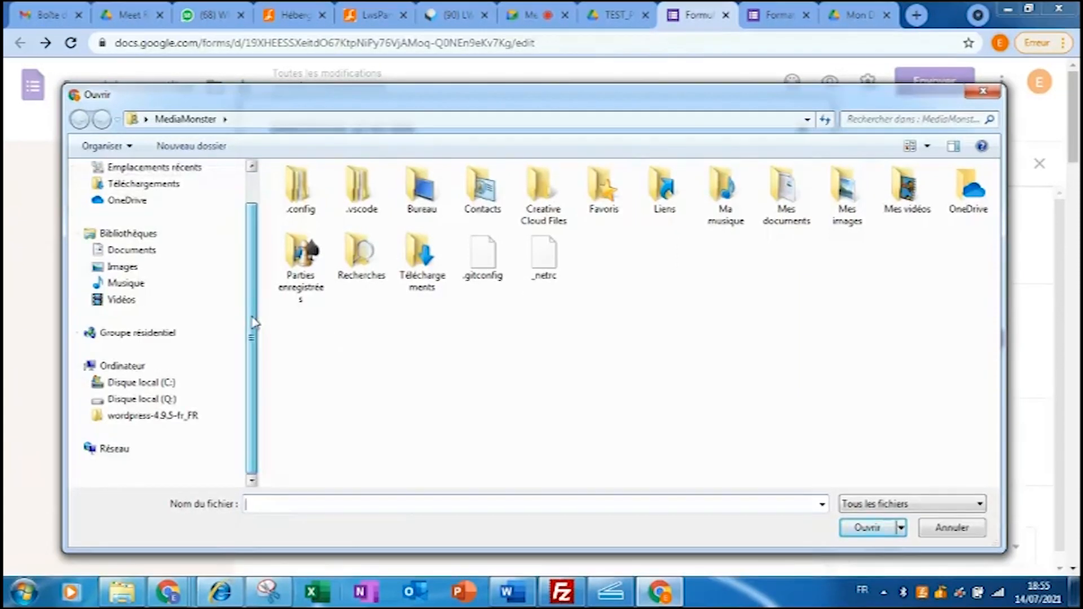
left_click(126, 267)
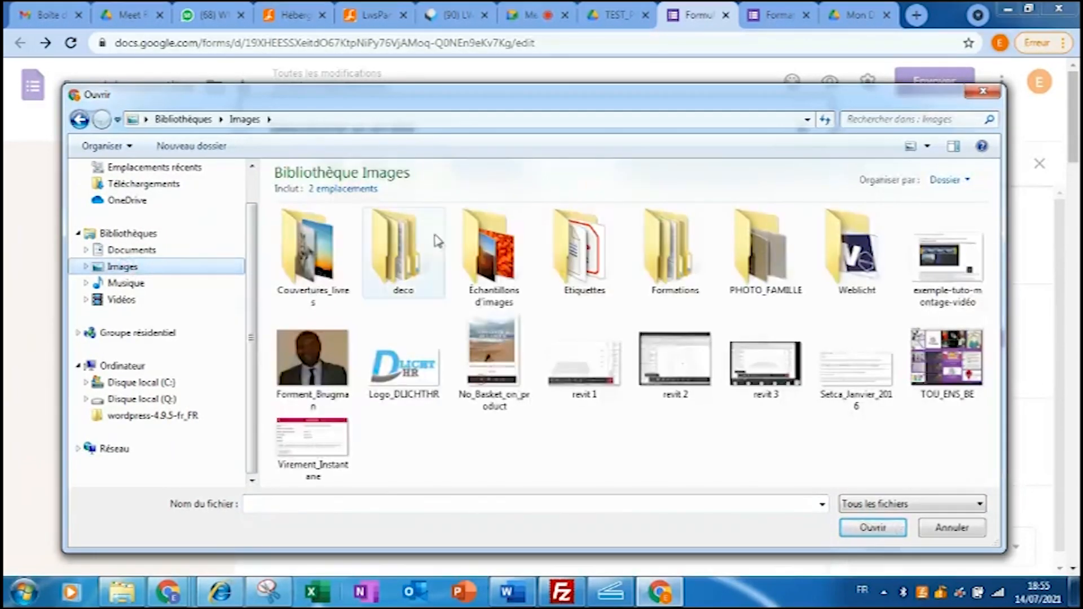
double_click(334, 249)
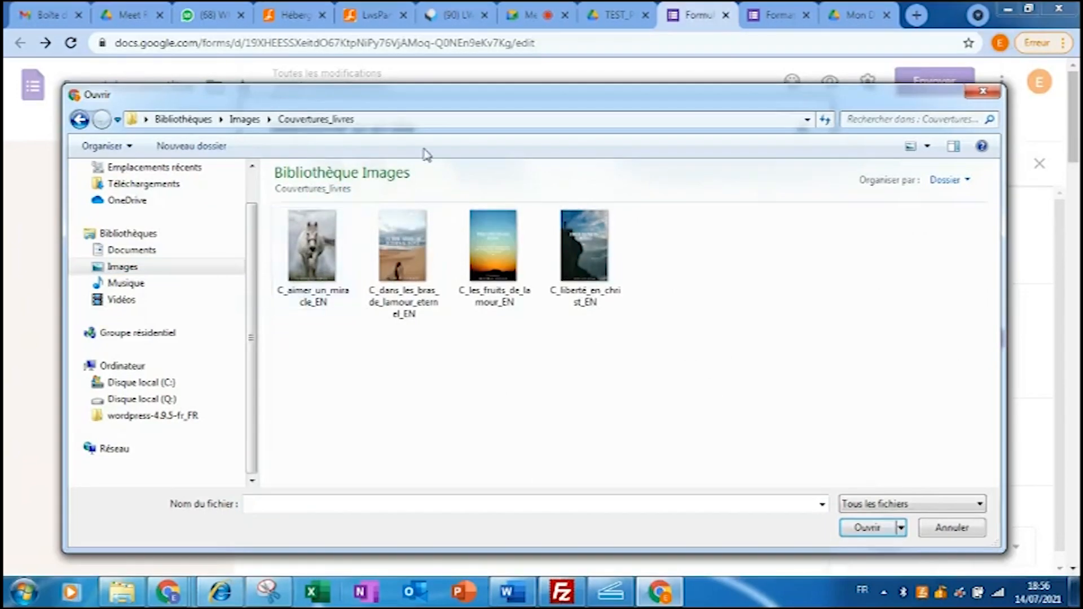
left_click(413, 240)
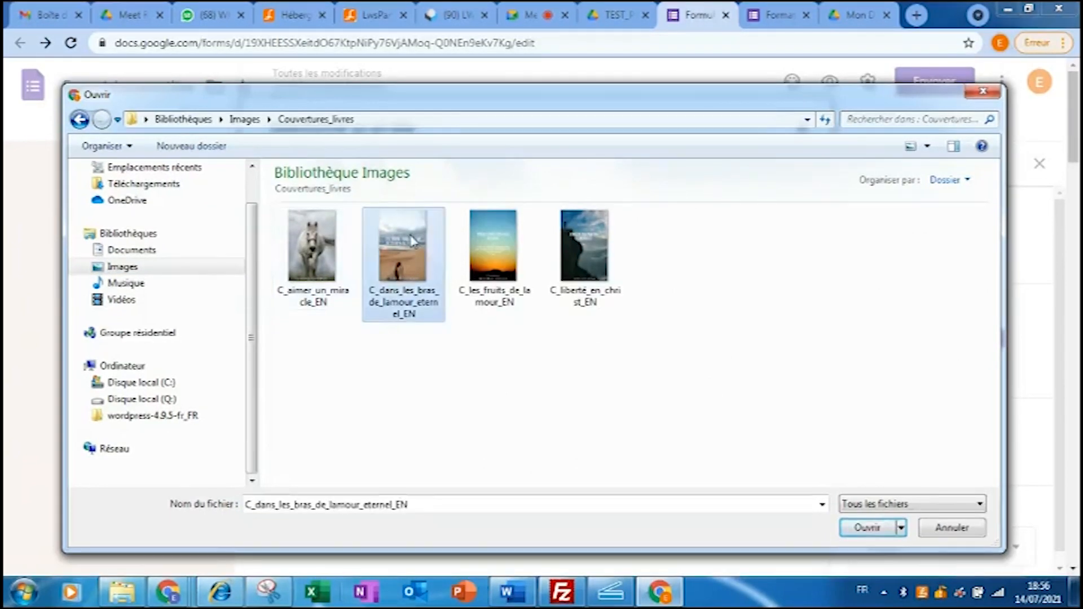
left_click(883, 537)
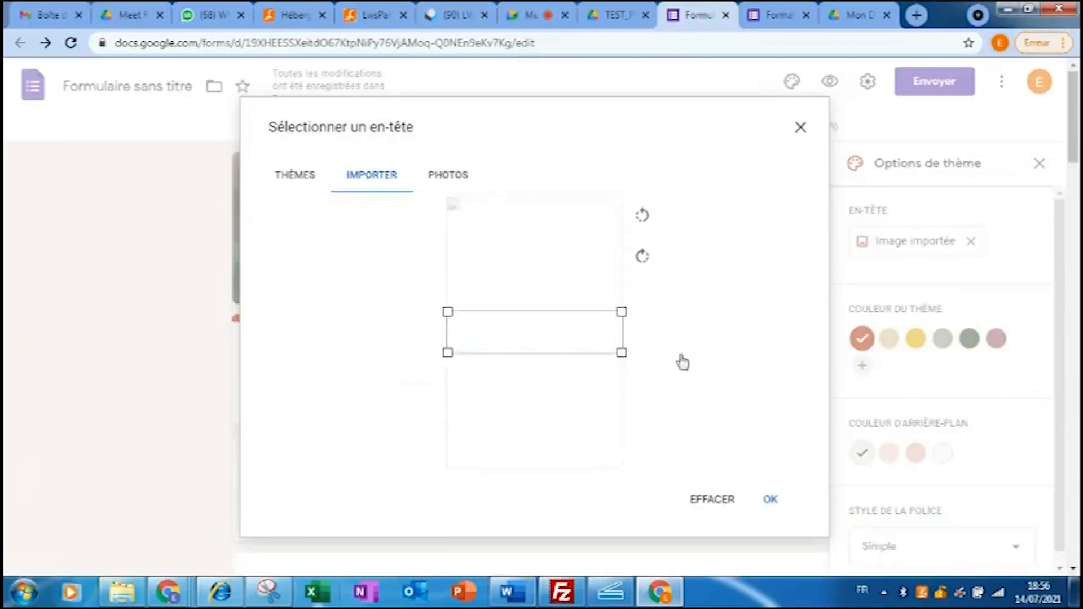
left_click_drag(596, 320, 580, 212)
left_click(771, 500)
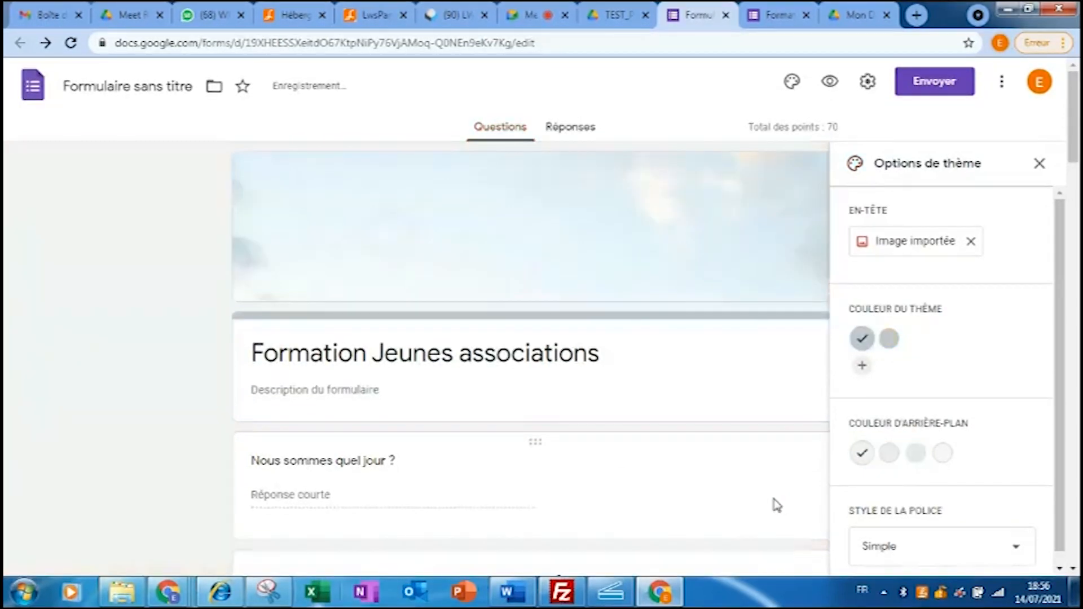
left_click(884, 244)
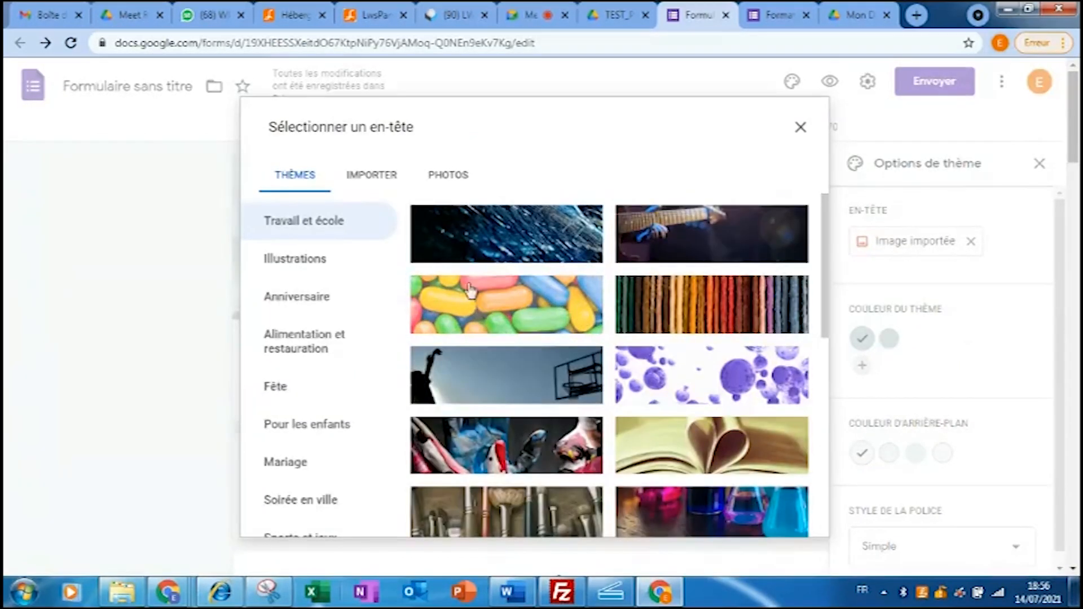
Step: Upload C_aimer_un_miracle_EN as the header, cropped narrower and higher, then close the theme options
left_click(384, 184)
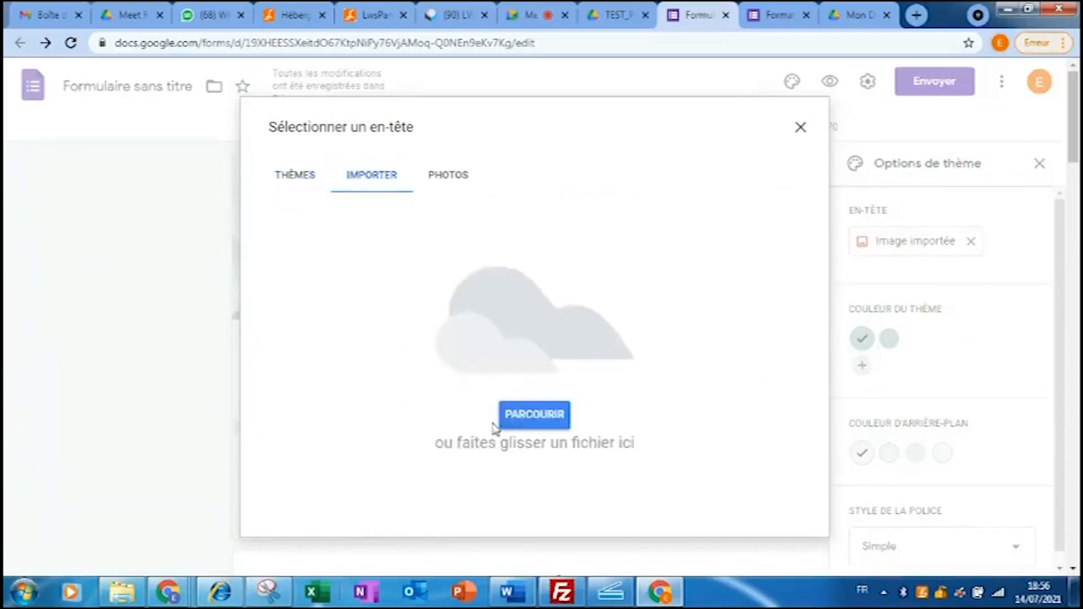
left_click(531, 425)
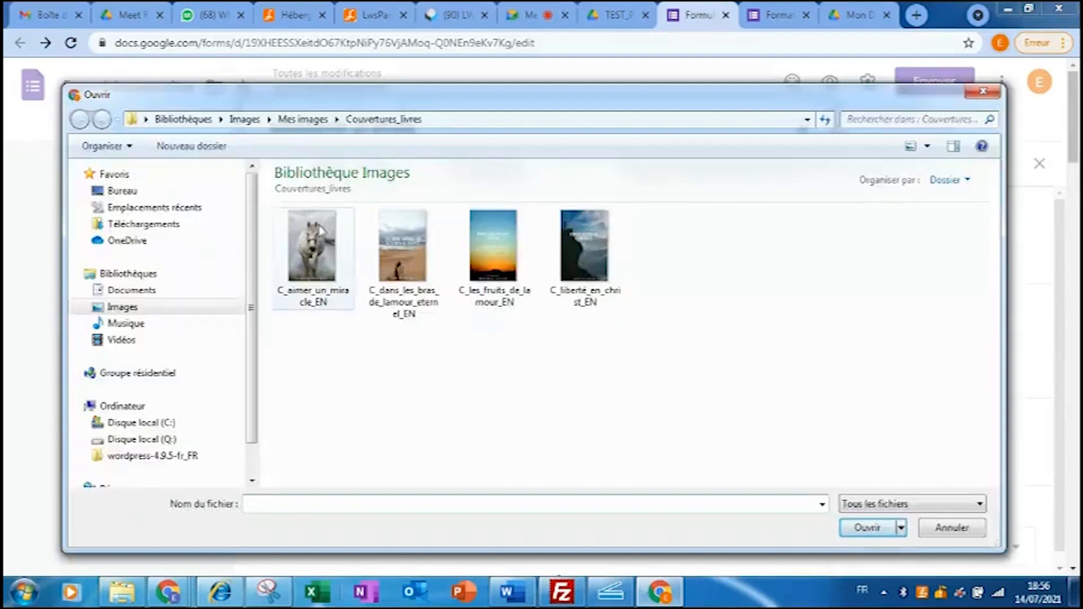
double_click(320, 237)
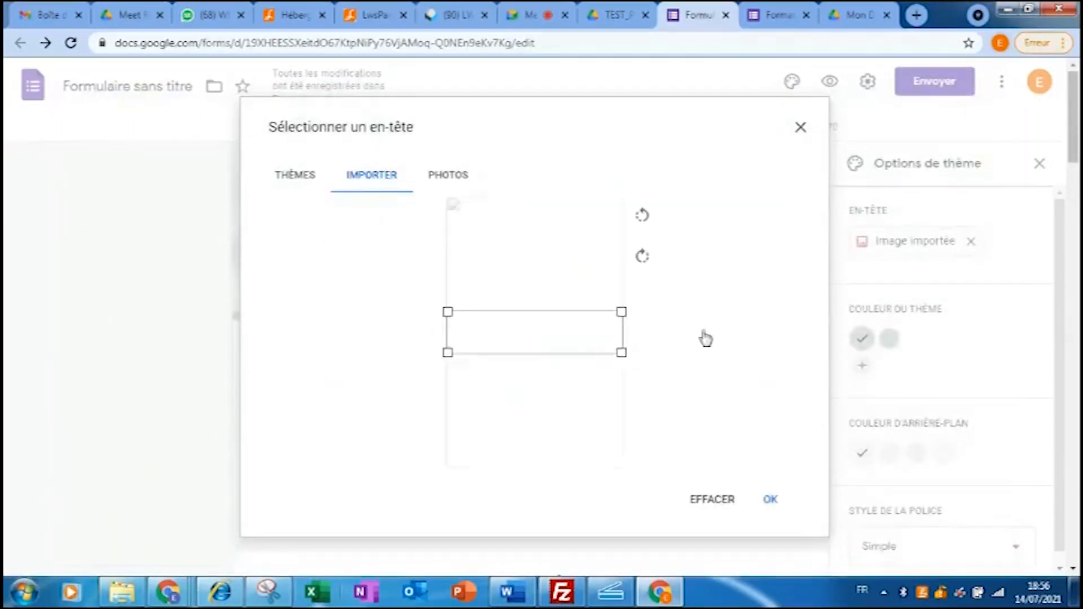
left_click_drag(614, 344, 649, 322)
left_click_drag(571, 314, 544, 256)
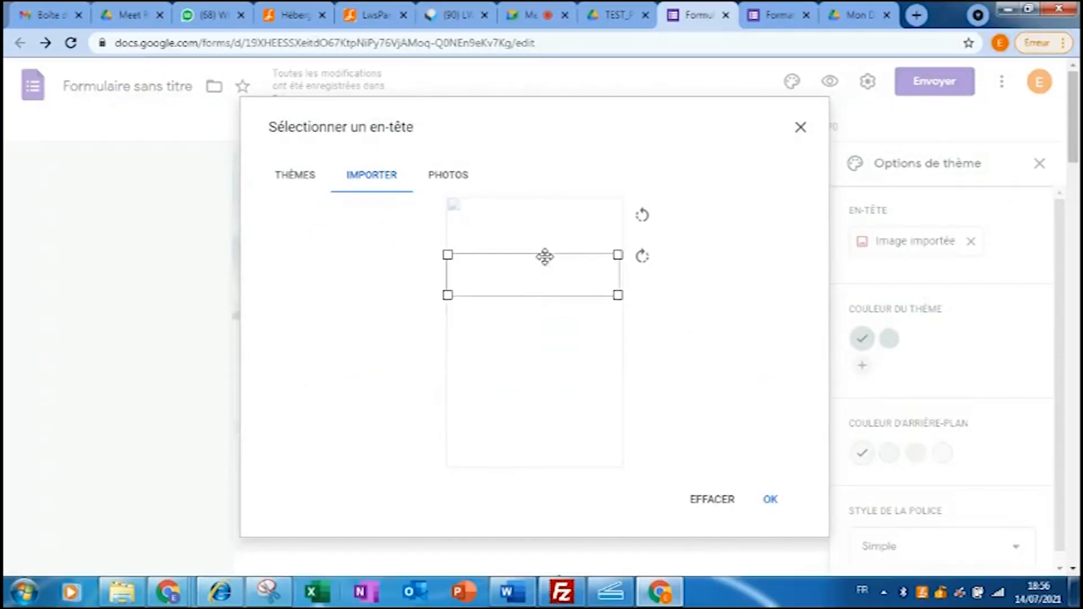
left_click(765, 499)
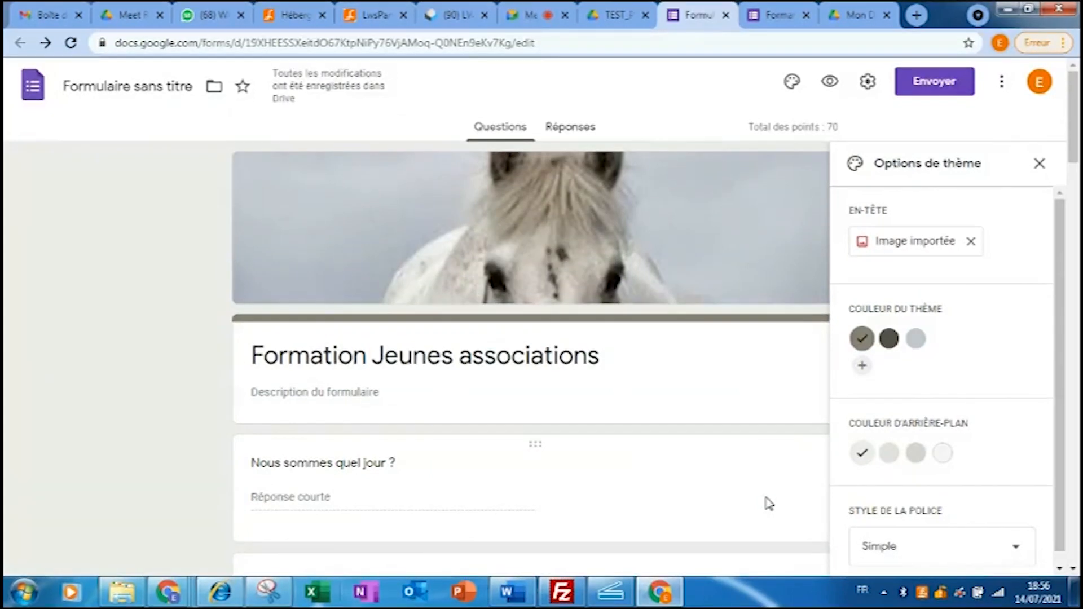
left_click(1040, 164)
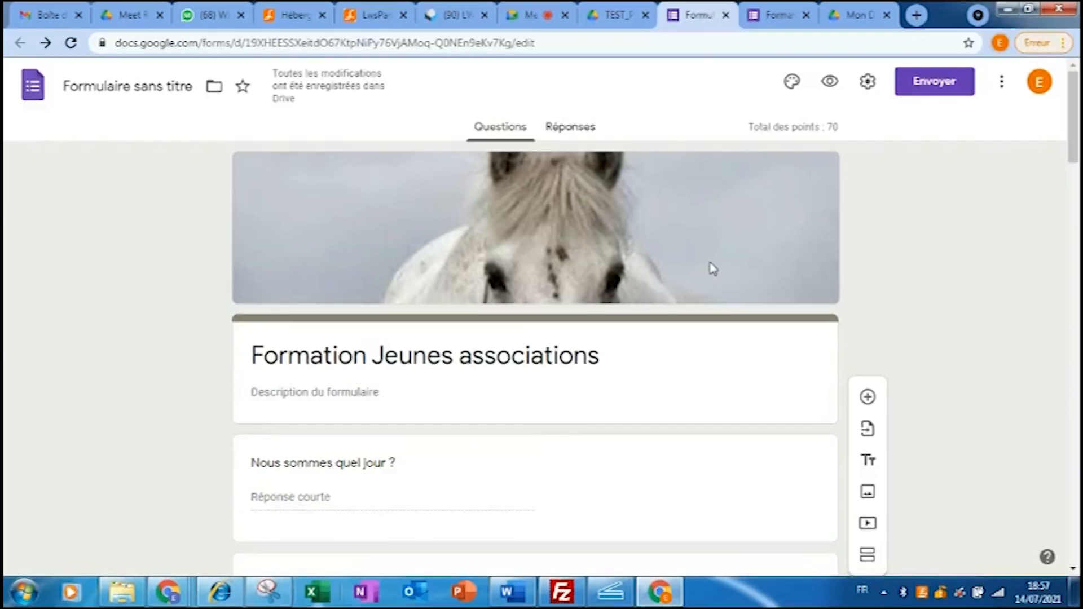
Step: Change the form's file name from Formulaire sans titre to Premier_Formulaire
left_click_drag(1074, 141, 1022, 12)
left_click(152, 89)
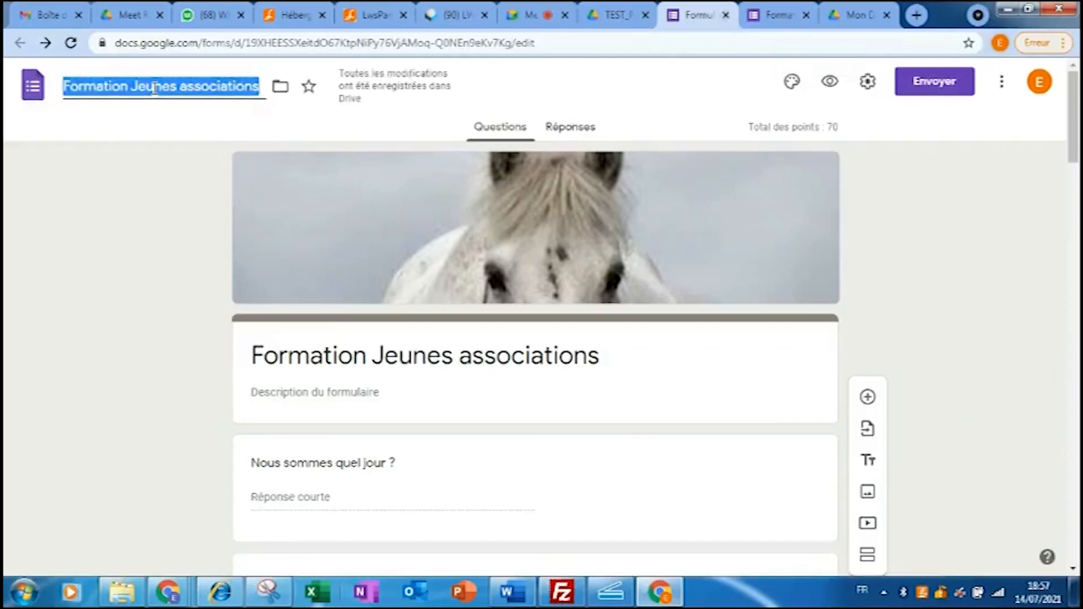
type("Premier ")
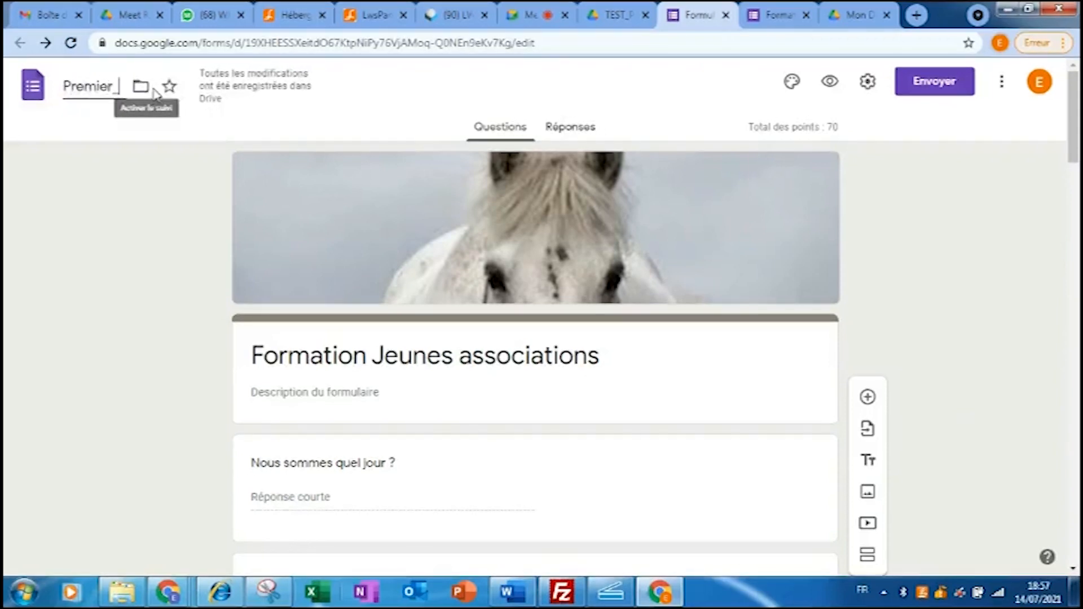
type("Formulaire")
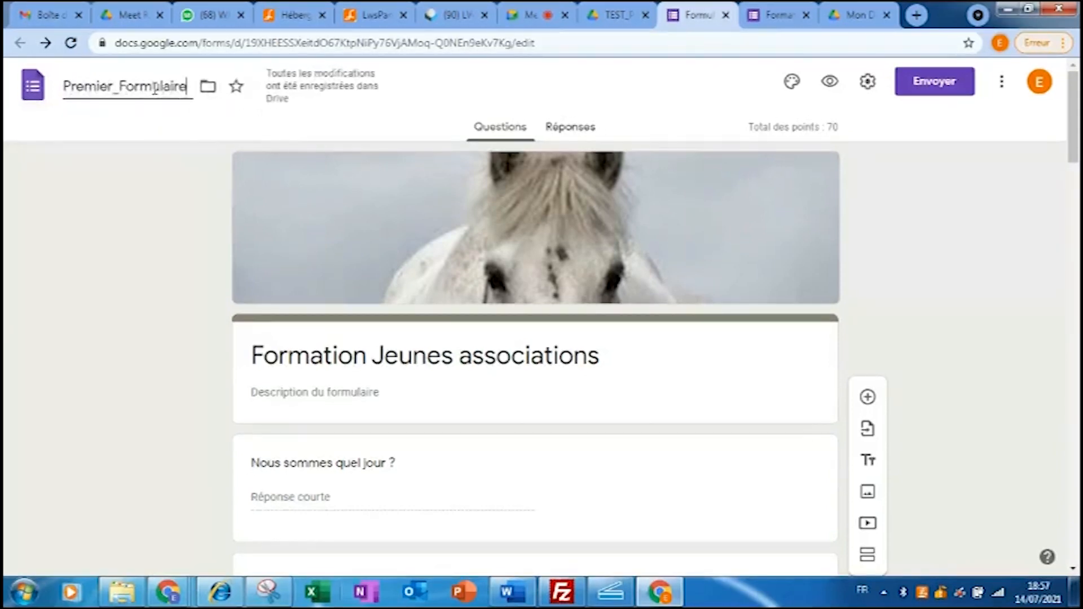
left_click(966, 283)
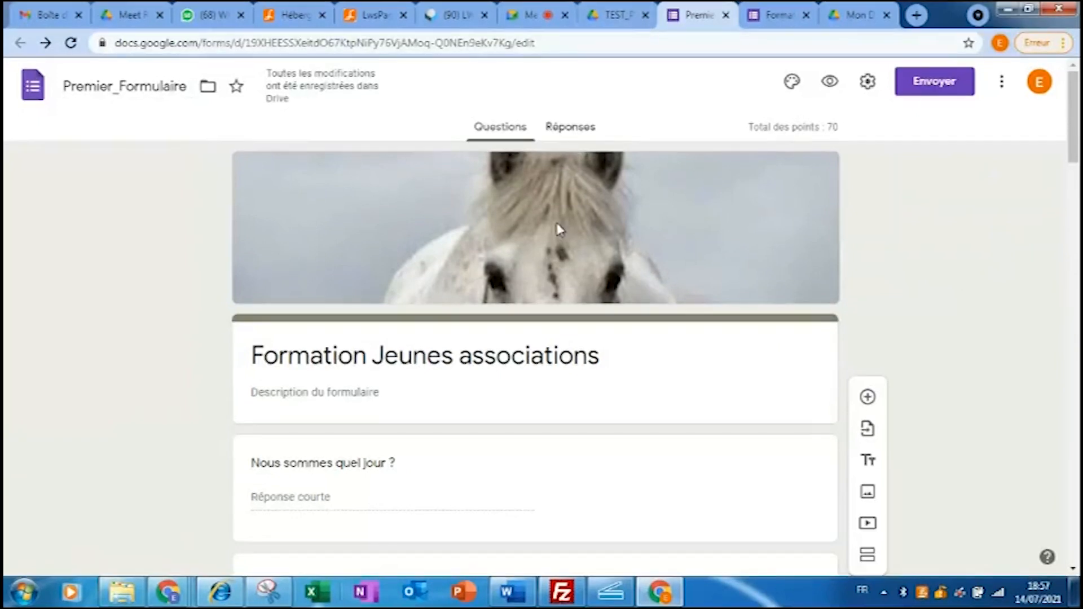
Step: Create a blank Google Form in the TEST_PROPRIETAIRE folder, shared like the folder
left_click(614, 16)
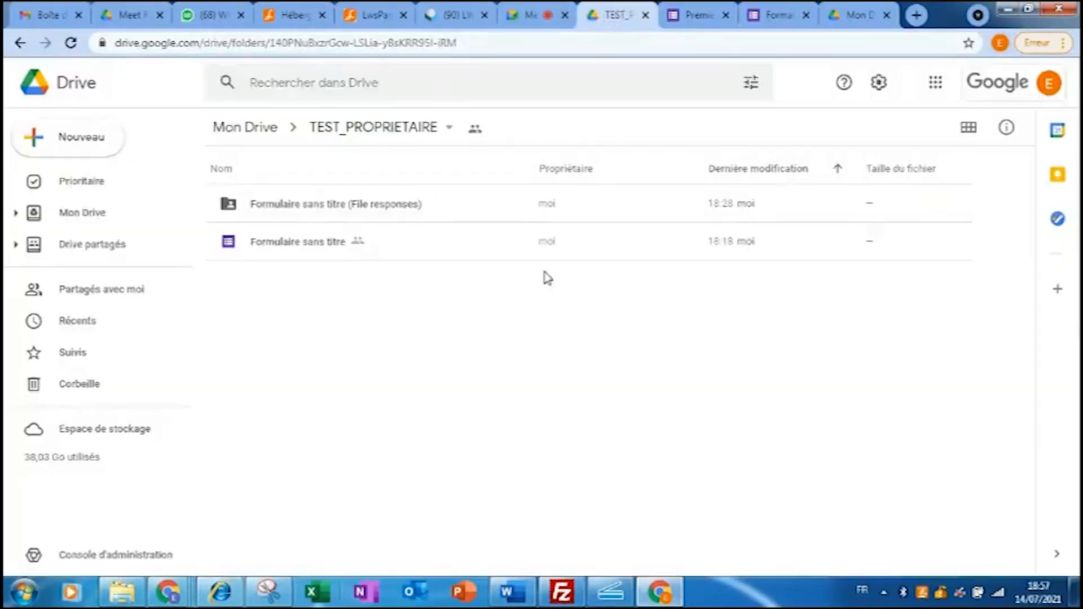
right_click(418, 337)
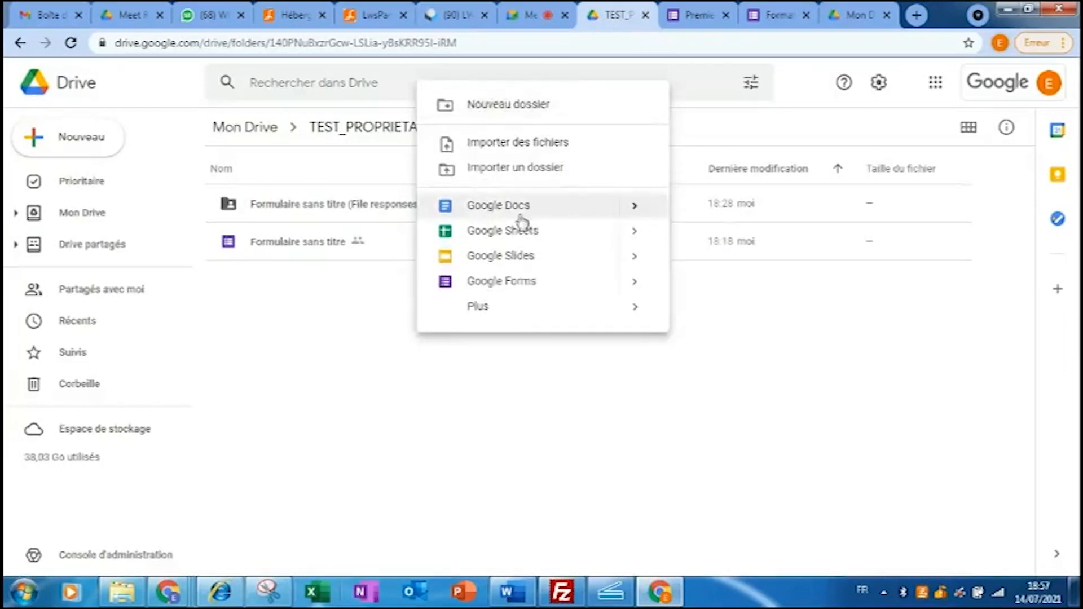
left_click(502, 432)
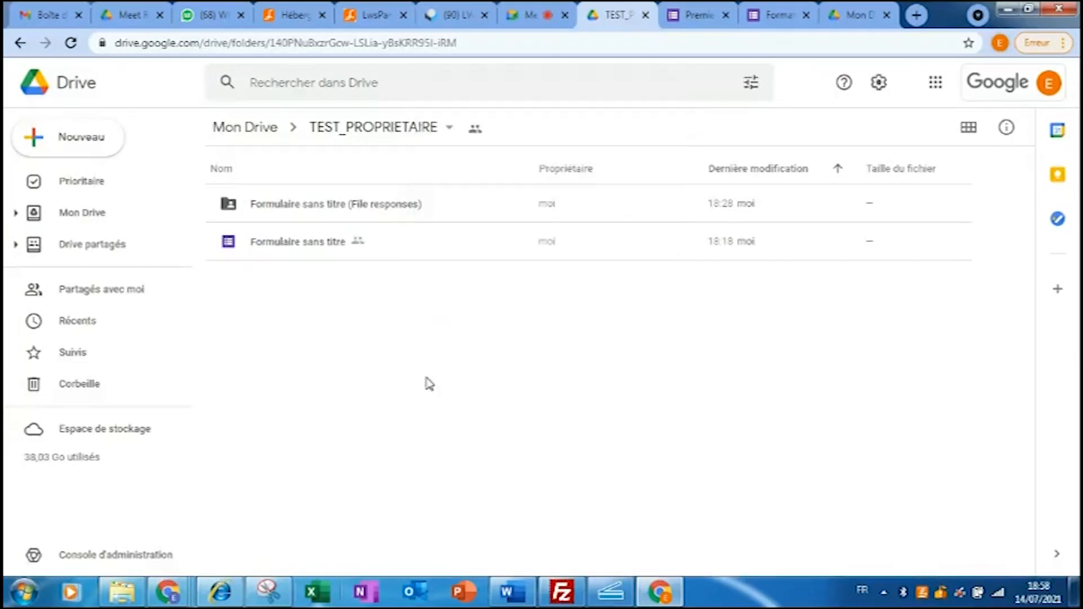
right_click(393, 309)
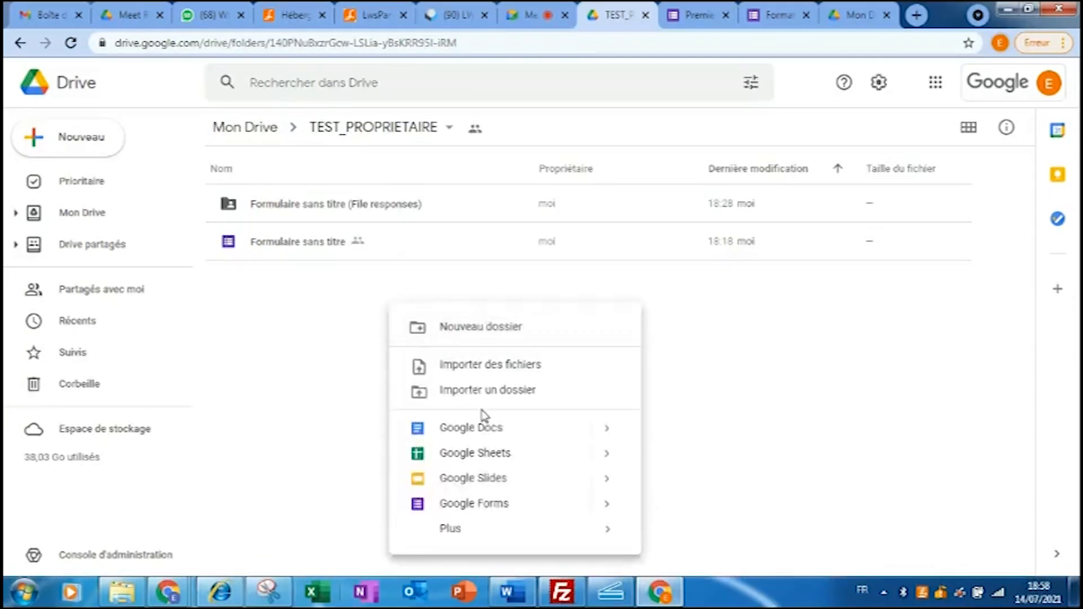
left_click(508, 506)
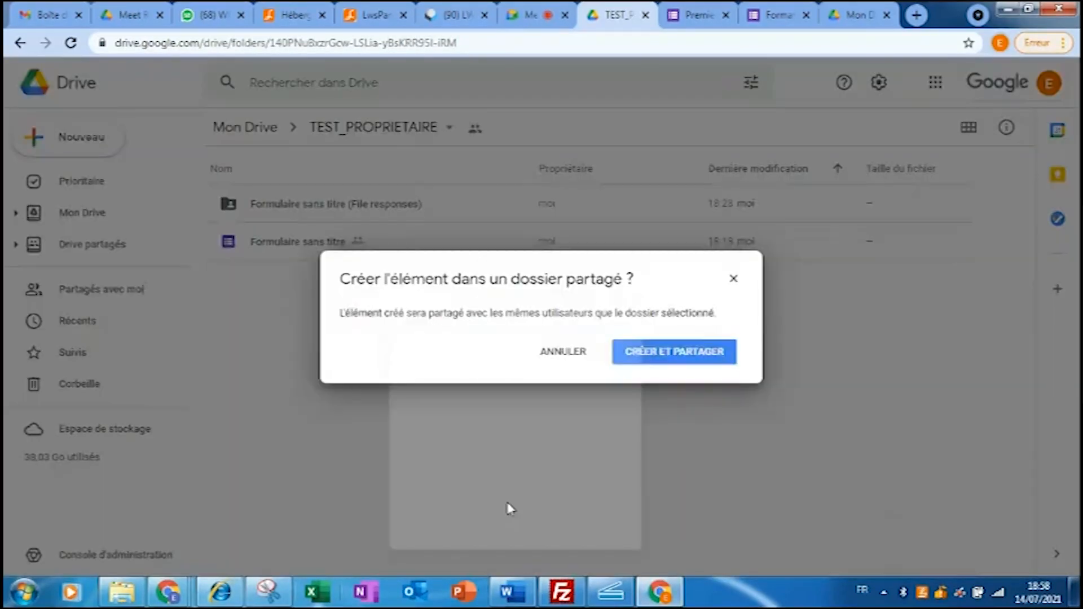
left_click(705, 361)
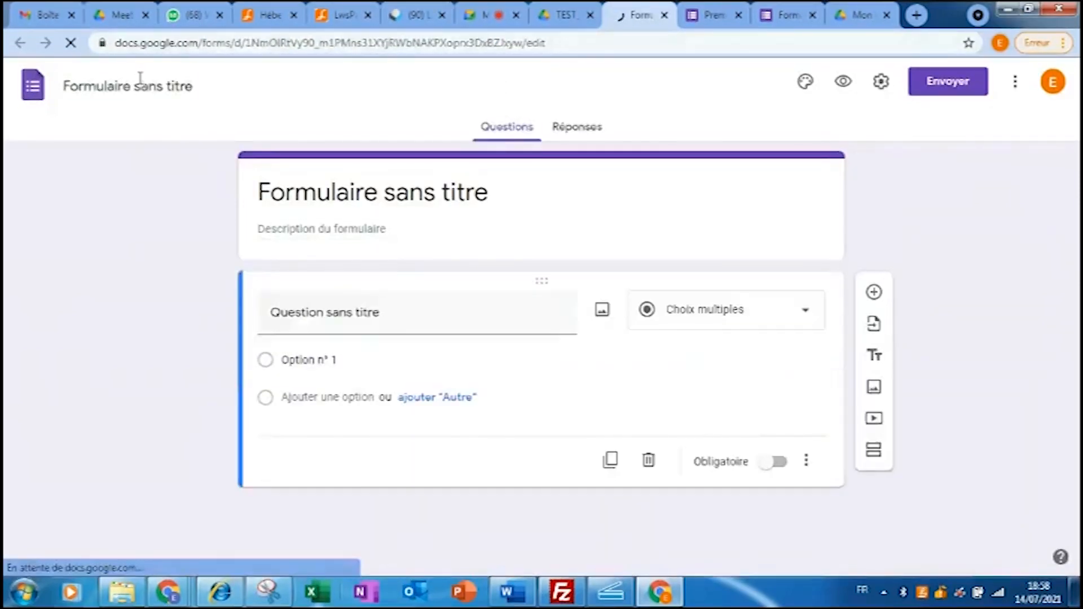
Step: Name the new untitled form SecondFormulaire
left_click(143, 85)
type("Seco")
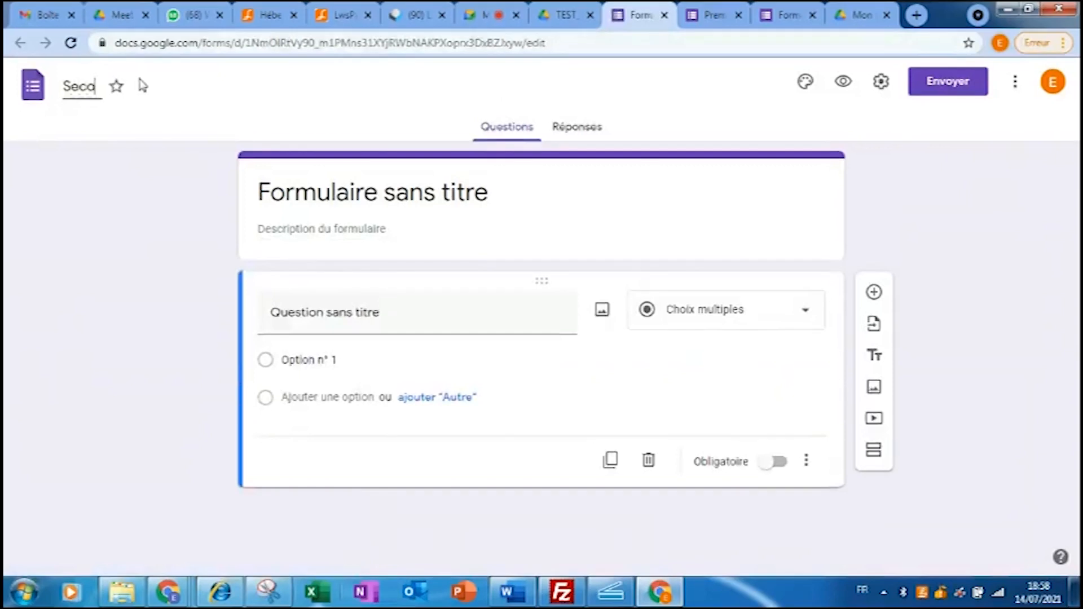
type("ndFormulaire")
left_click(311, 197)
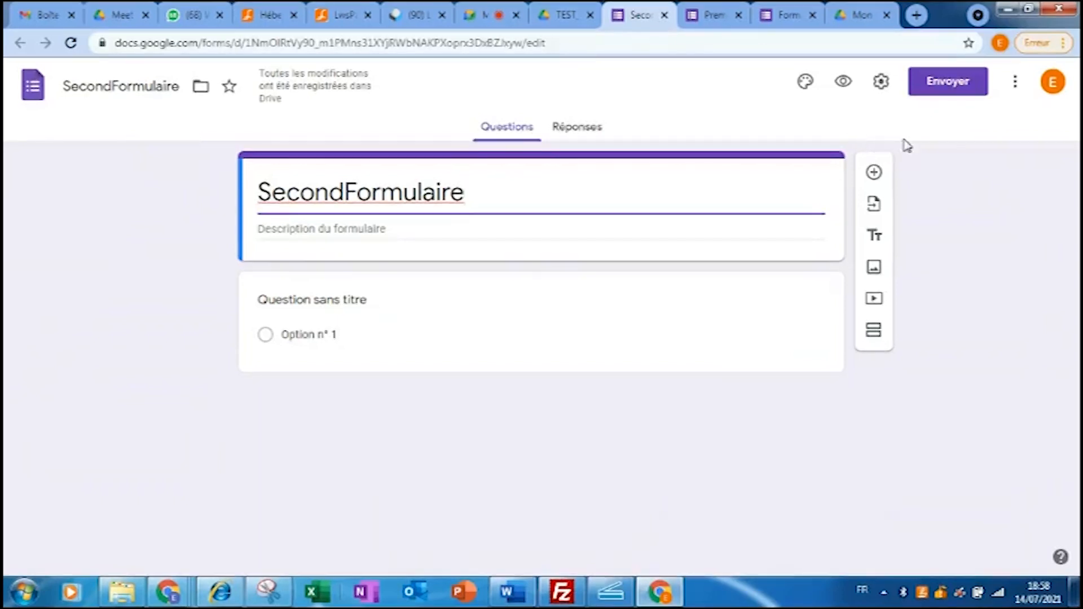
left_click(876, 206)
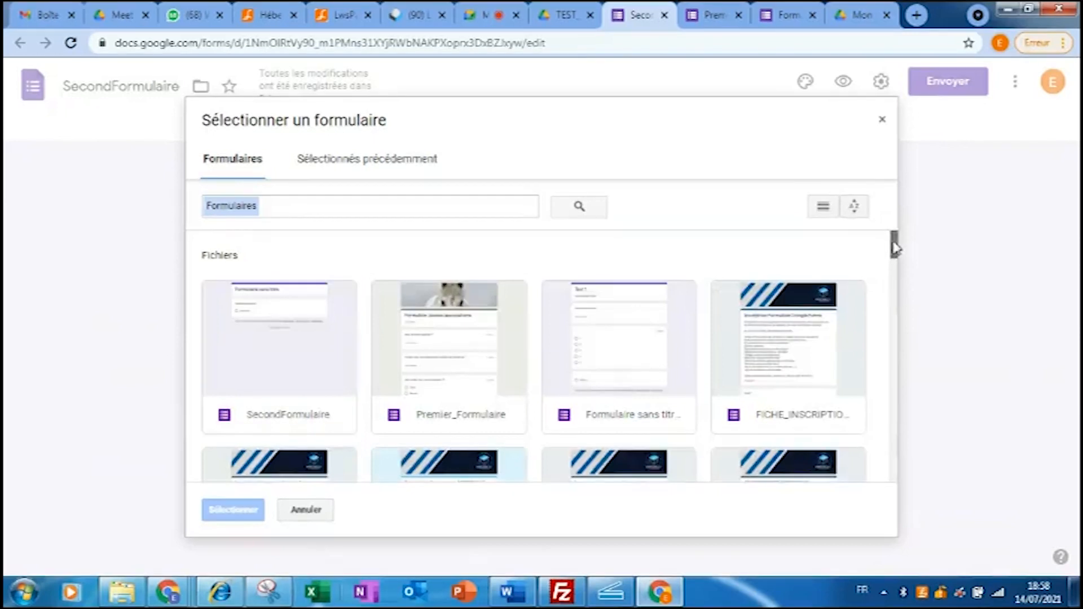
Step: Import the 10-point short-answer question 'Nous sommes quel jour ?' from Premier_Formulaire
left_click_drag(895, 250, 888, 220)
left_click(444, 347)
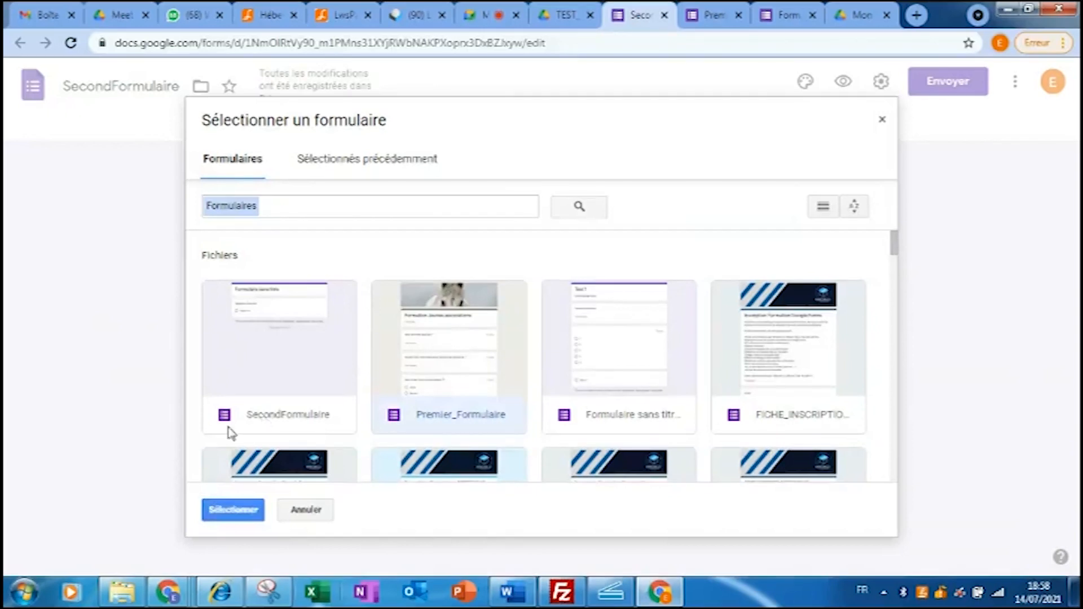
left_click(238, 514)
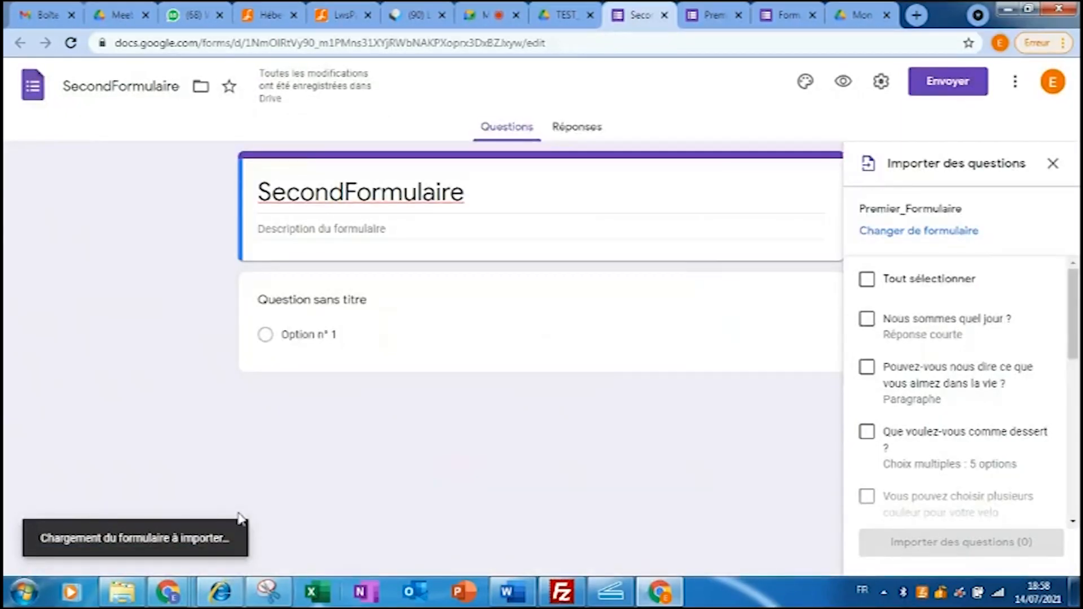
left_click_drag(1074, 282, 1076, 254)
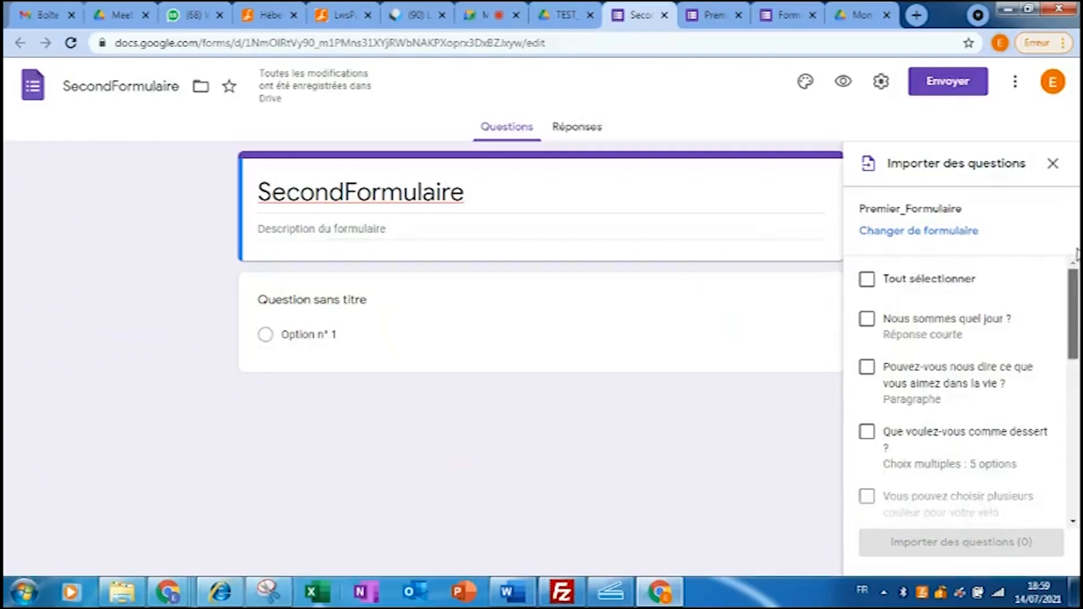
left_click(865, 330)
left_click(958, 559)
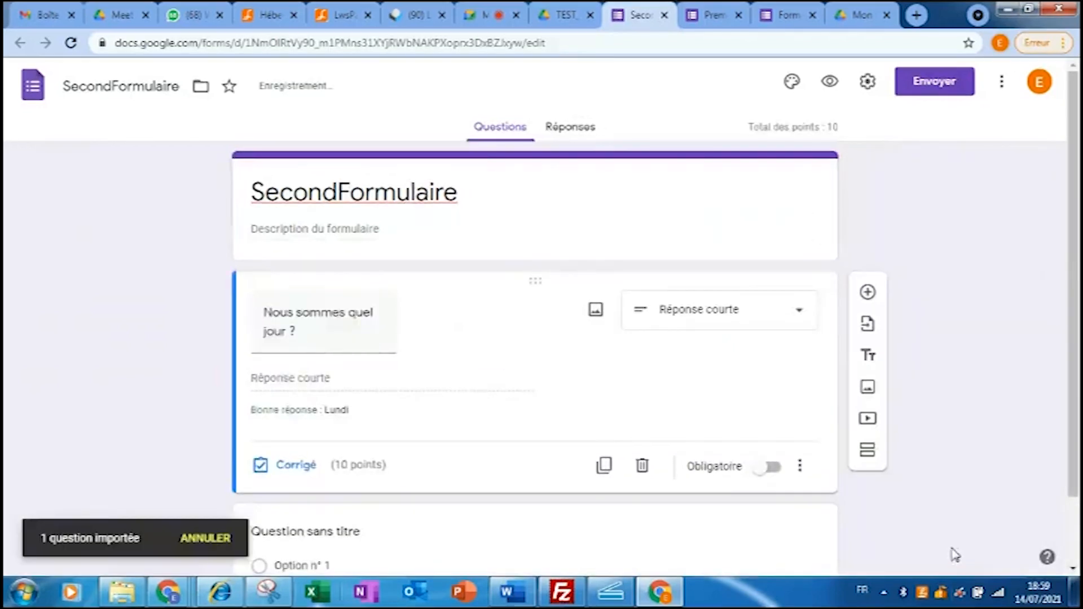
left_click_drag(1072, 134, 1072, 202)
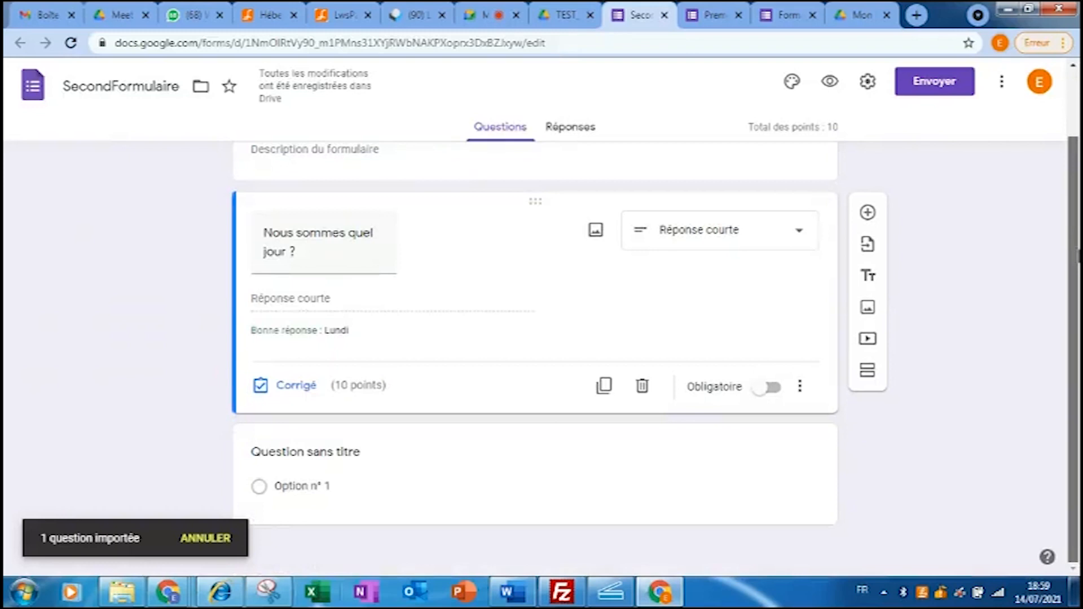
scroll(1065, 112, "up", 2)
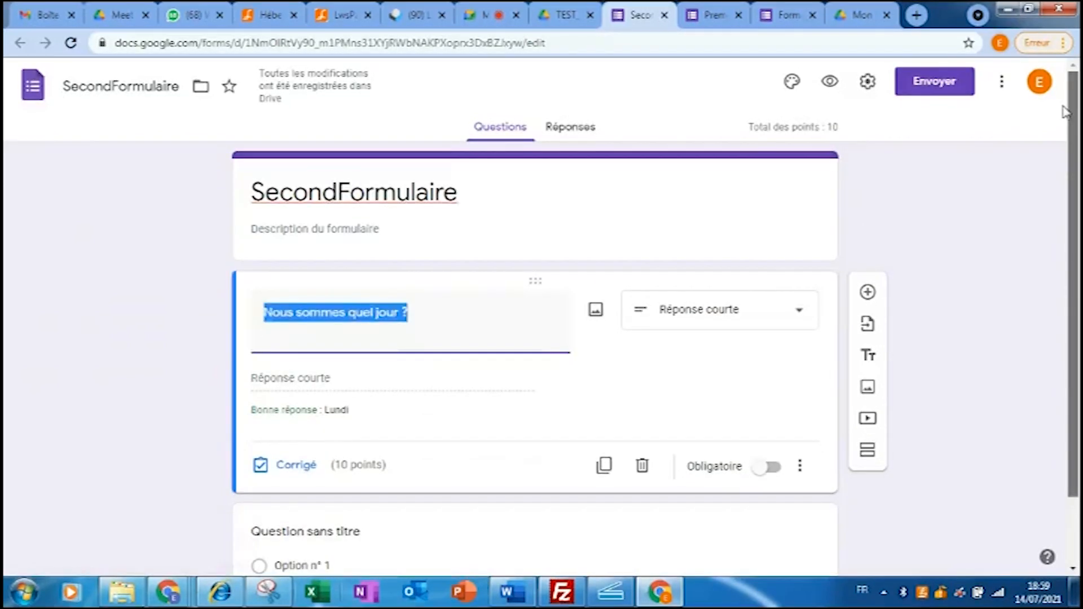
Step: Import Civilité, Nom & Prenom and 'Qu'attendez-vous de cette formation' from FICHE_INSCRIPTION_COMMUNITYMANAGEMENT_DATE_2021_07_24
left_click(866, 323)
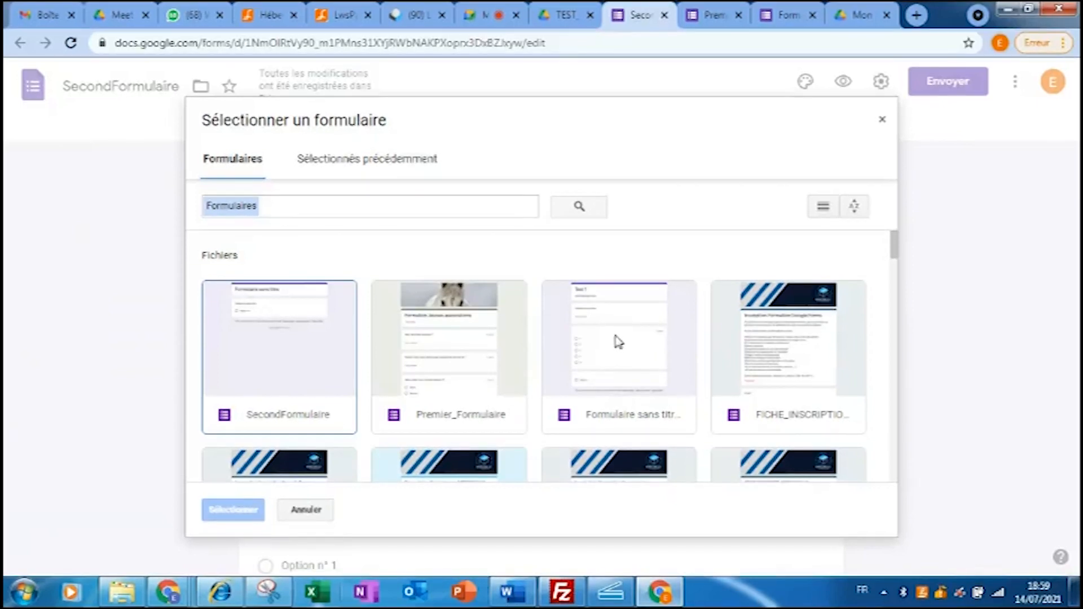
double_click(770, 372)
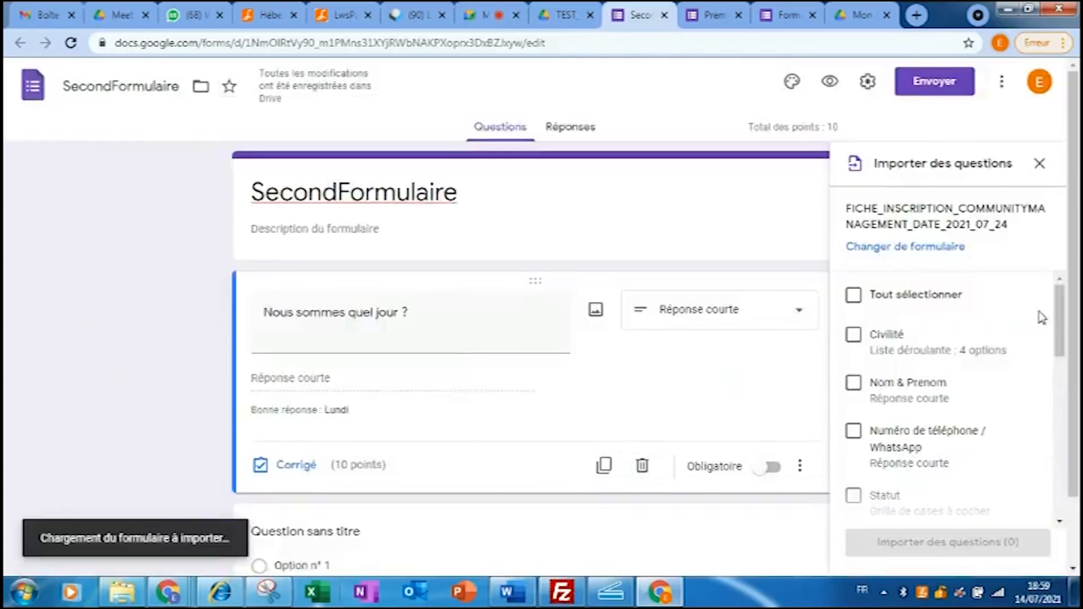
left_click(855, 335)
left_click(854, 383)
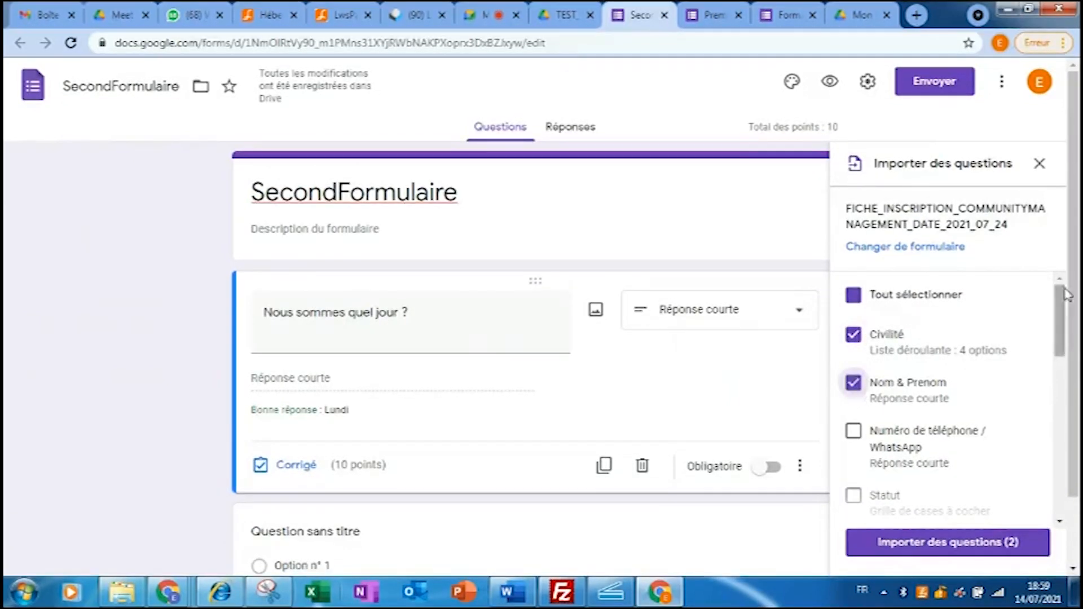
left_click_drag(1060, 318, 1072, 426)
left_click(855, 410)
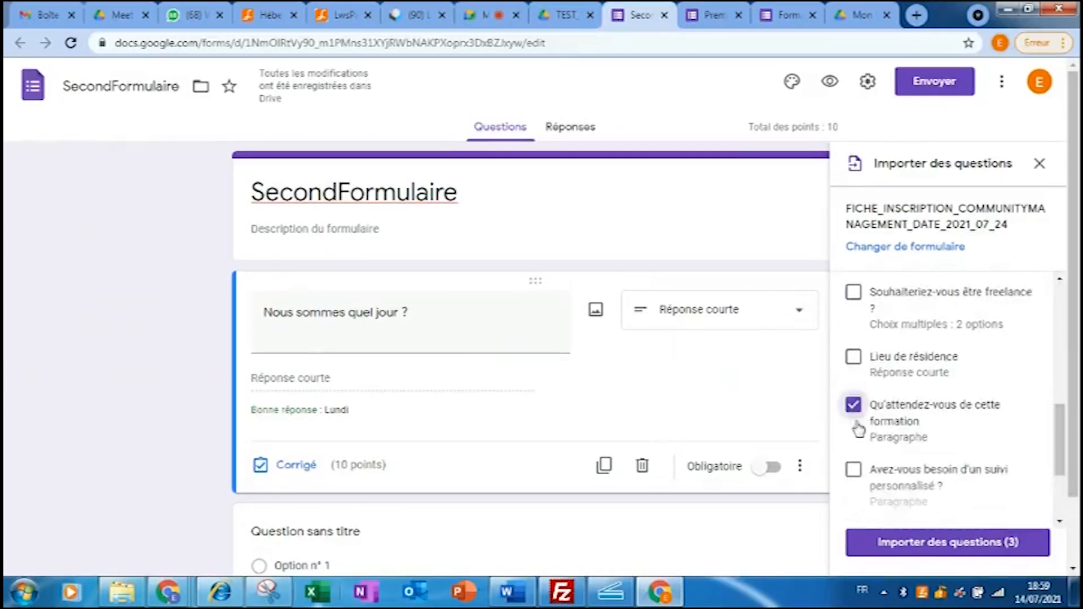
left_click(911, 555)
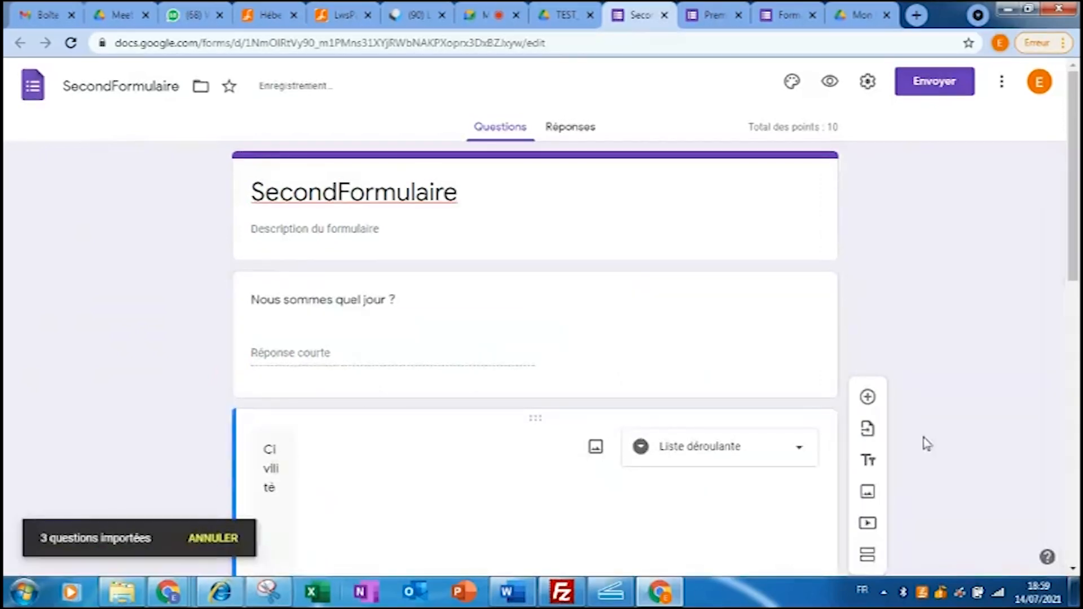
left_click_drag(1075, 192, 1061, 478)
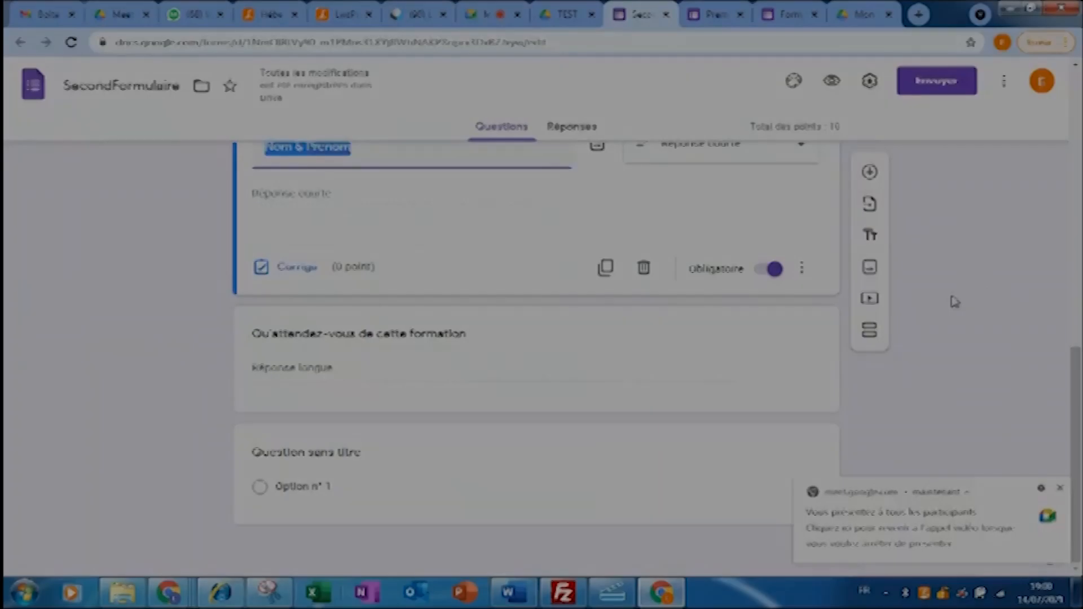
scroll(1047, 212, "up", 10)
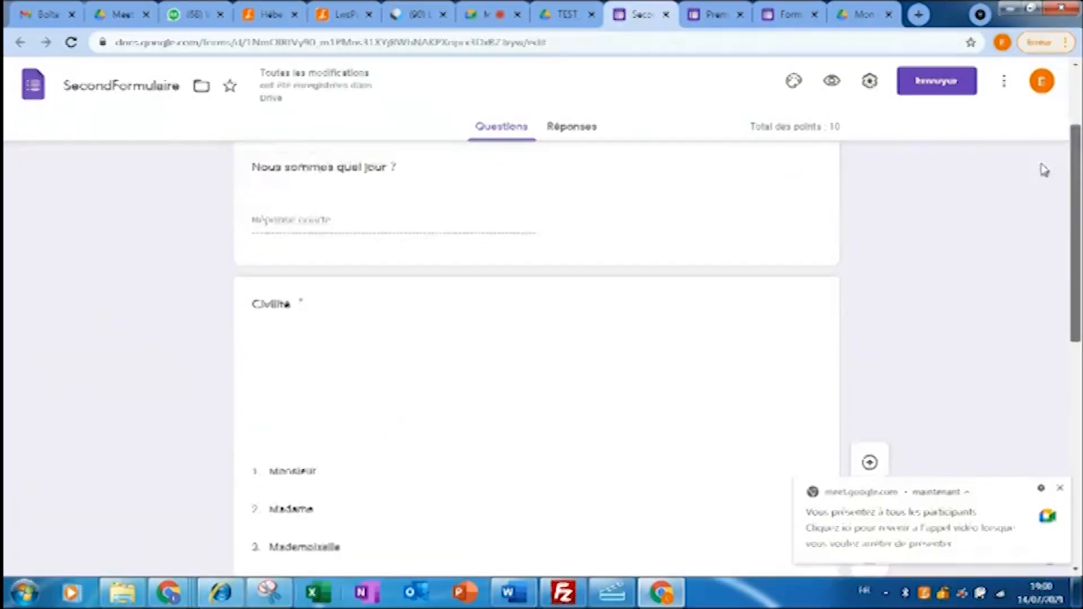
scroll(1045, 214, "down", 4)
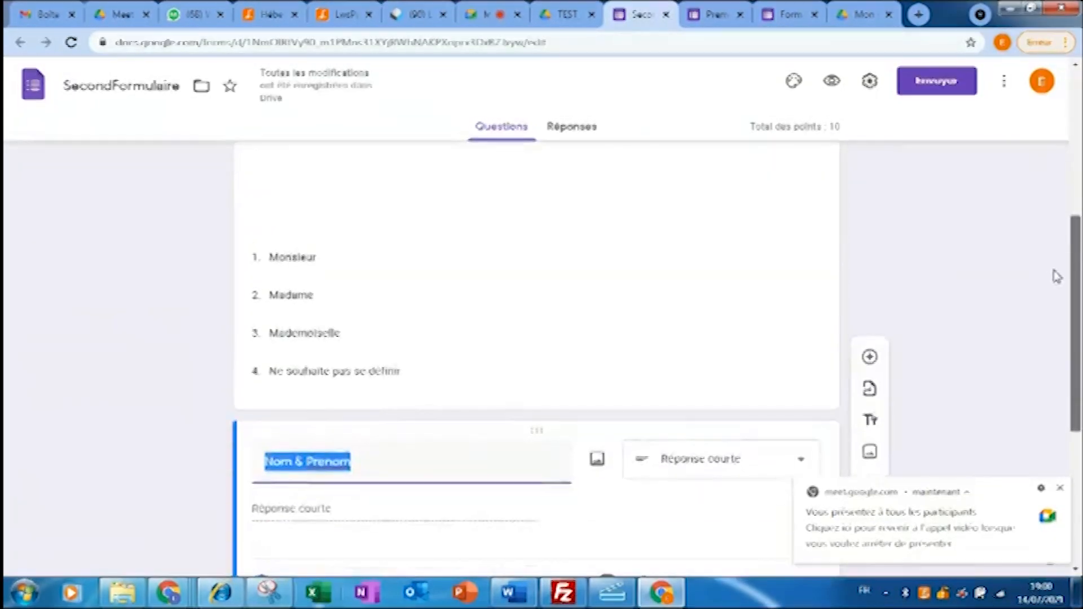
scroll(1057, 276, "down", 1)
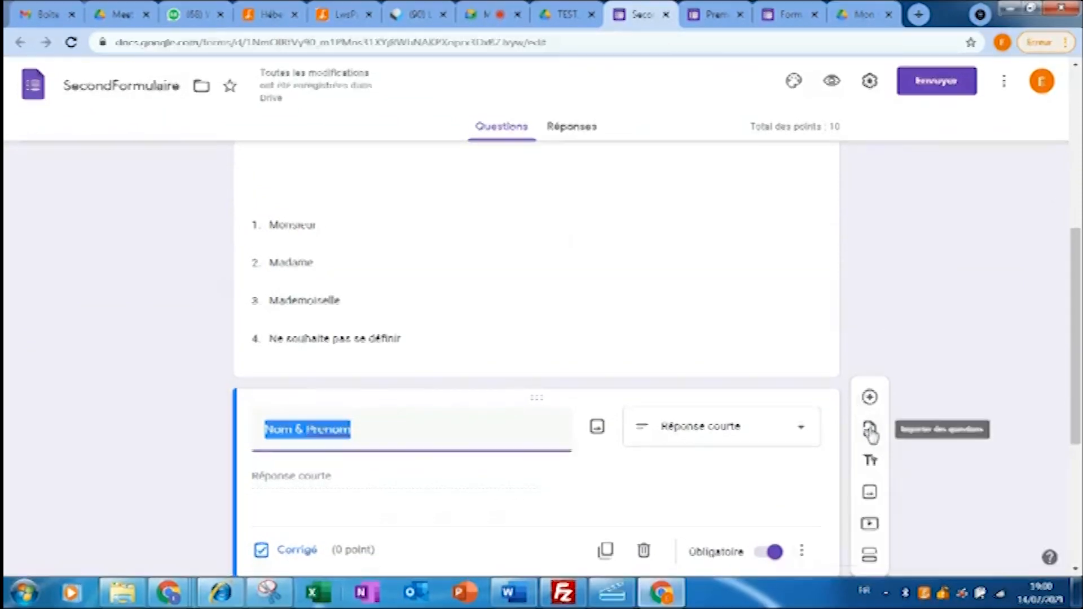
Step: Import three Premier_Formulaire questions, including 'Nous sommes quel jour ?' and Niveau performance, totalling 28 points
left_click(870, 433)
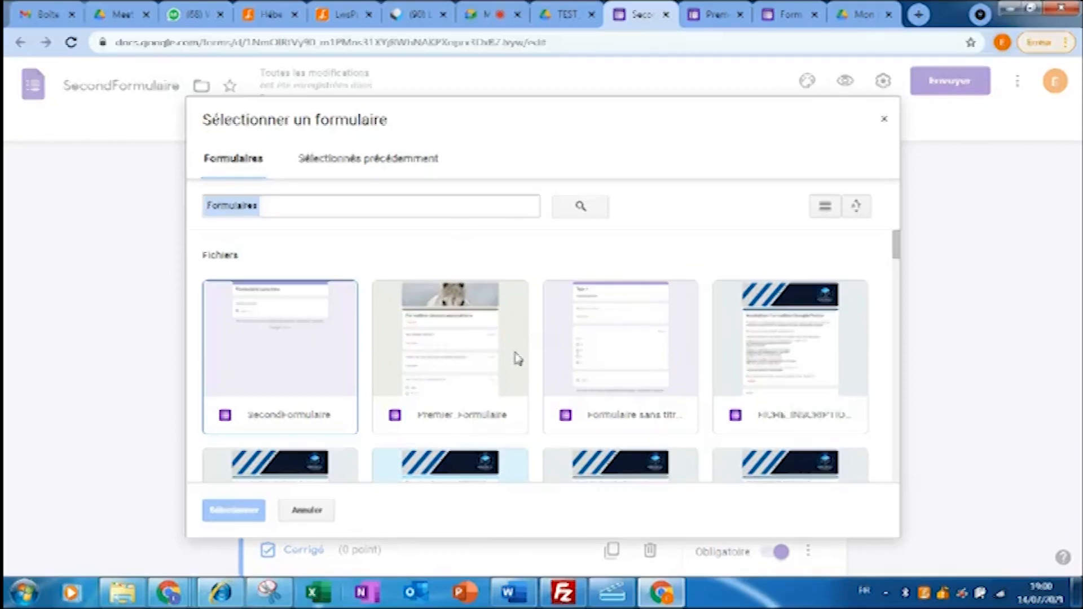
left_click(475, 342)
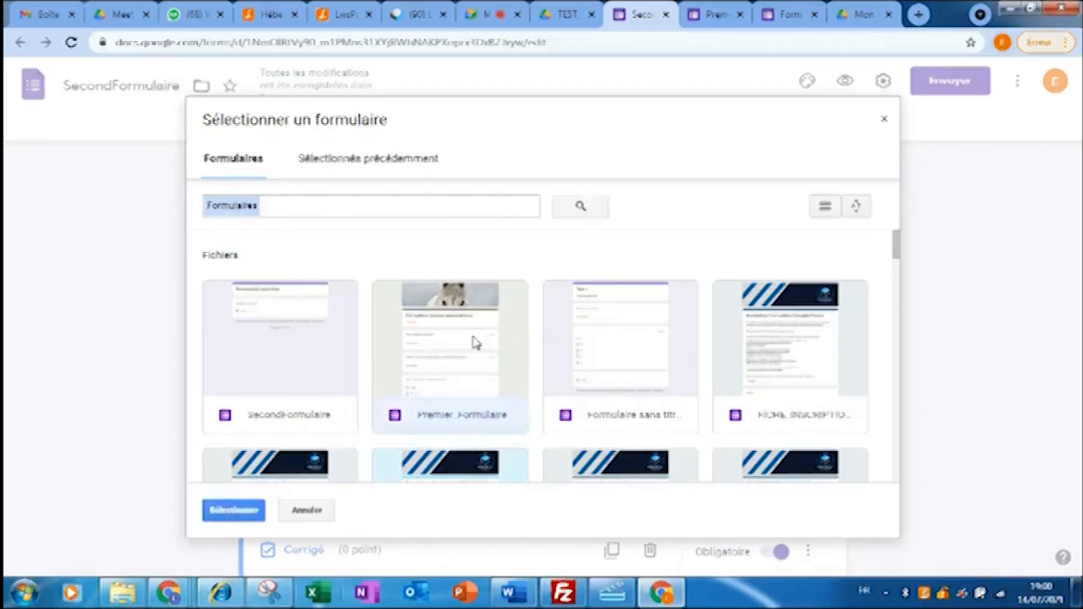
double_click(475, 342)
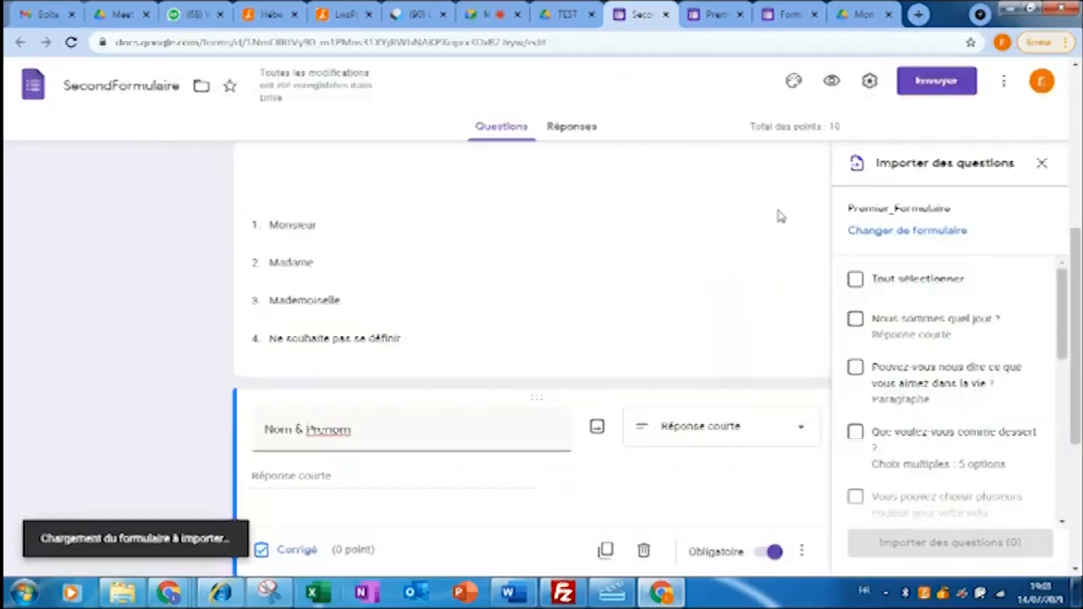
left_click_drag(1064, 287, 1035, 242)
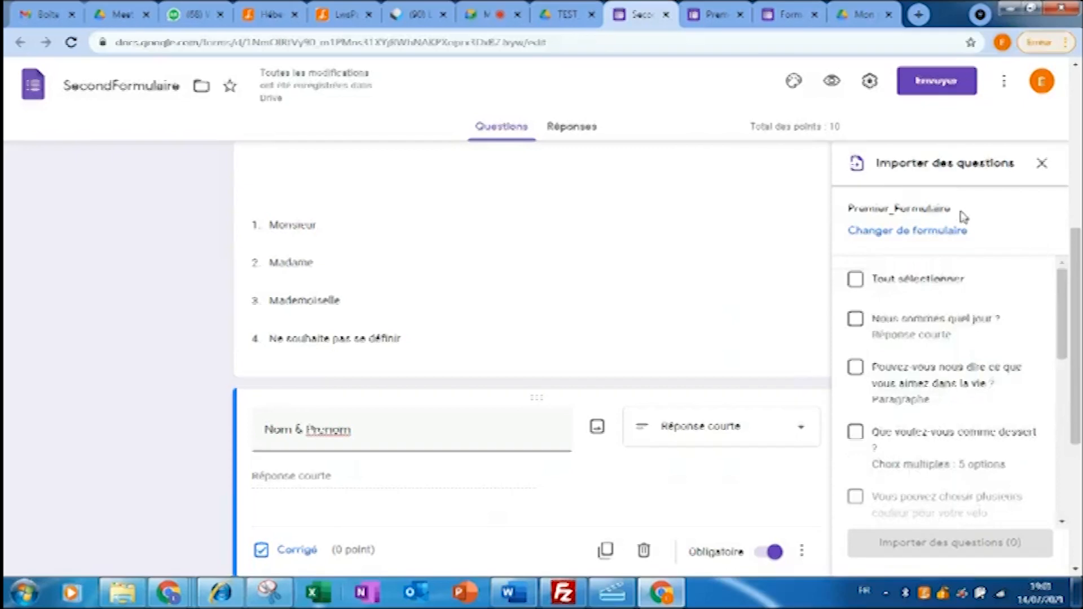
left_click(856, 282)
left_click(857, 282)
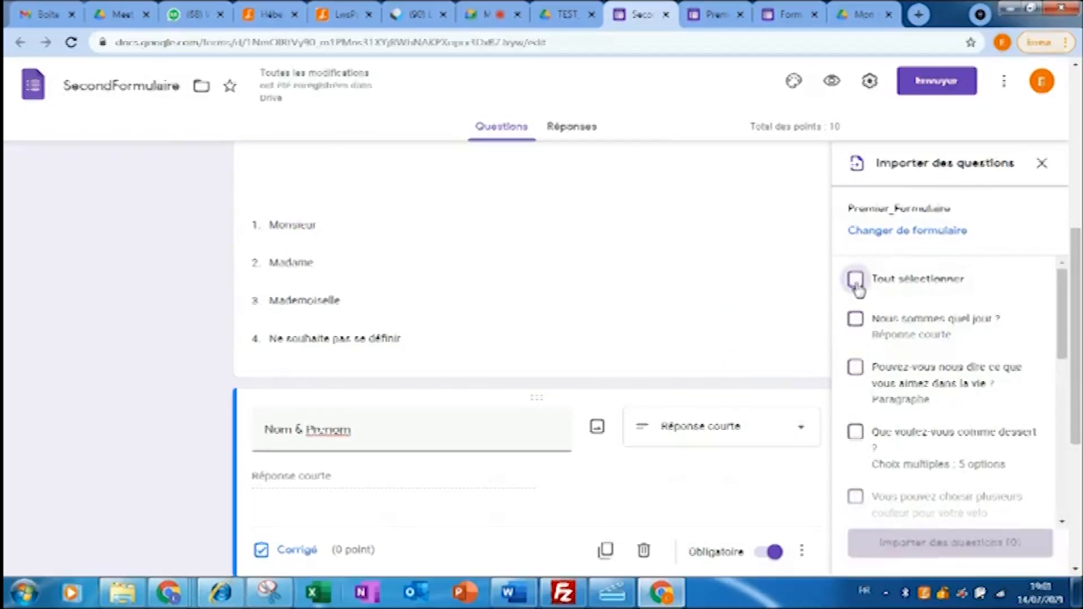
left_click(856, 319)
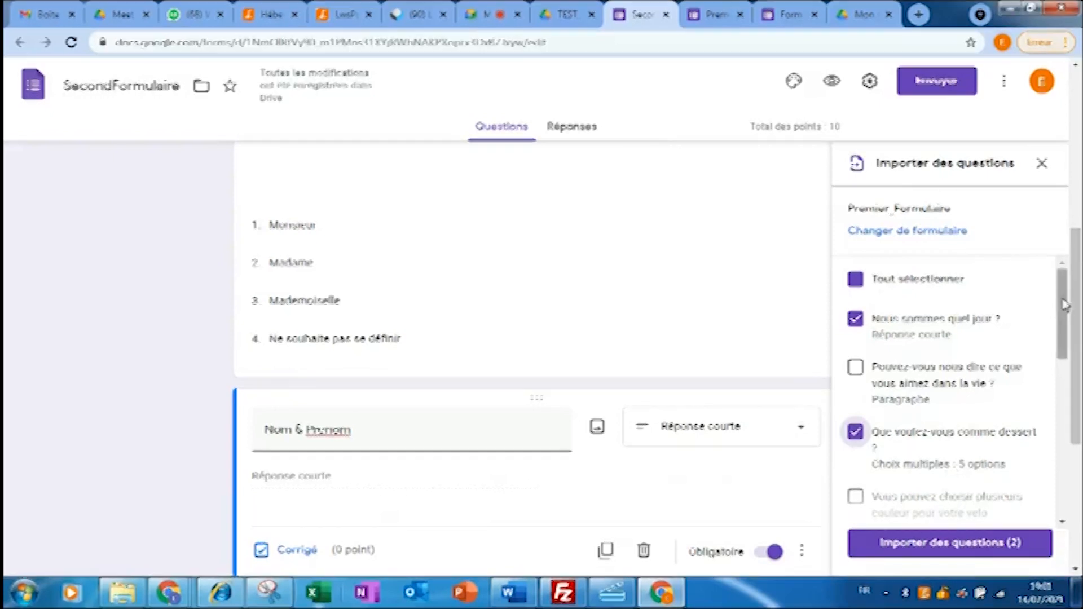
scroll(1064, 304, "down", 4)
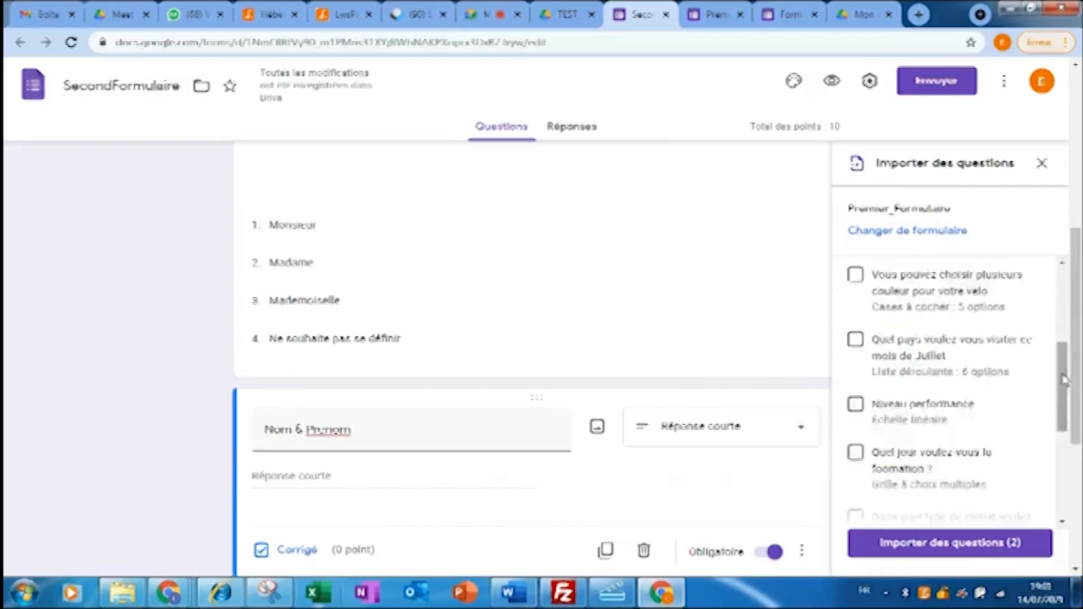
left_click(865, 409)
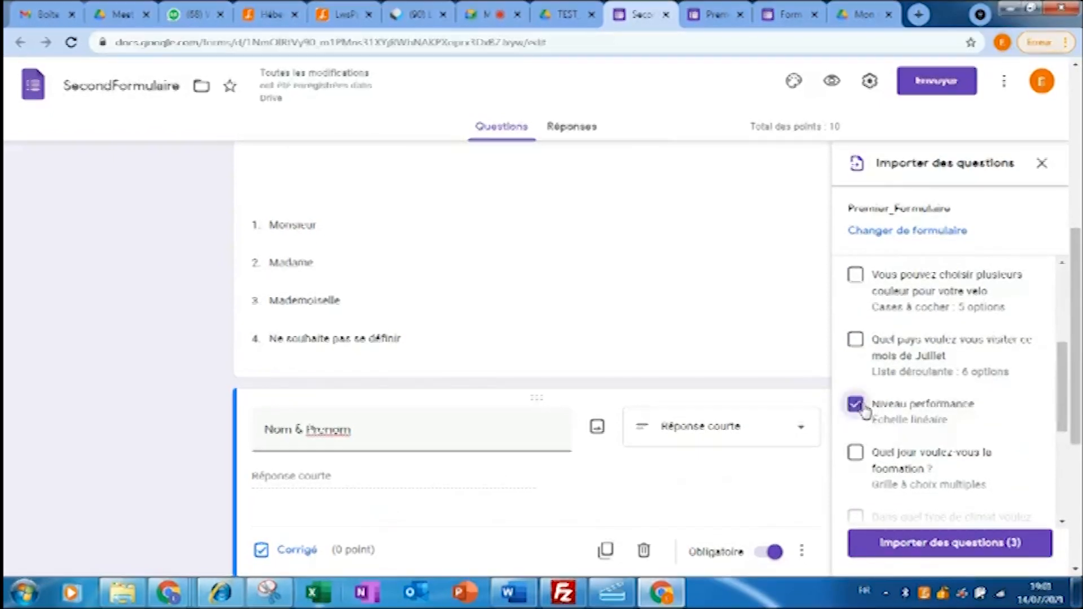
left_click(950, 542)
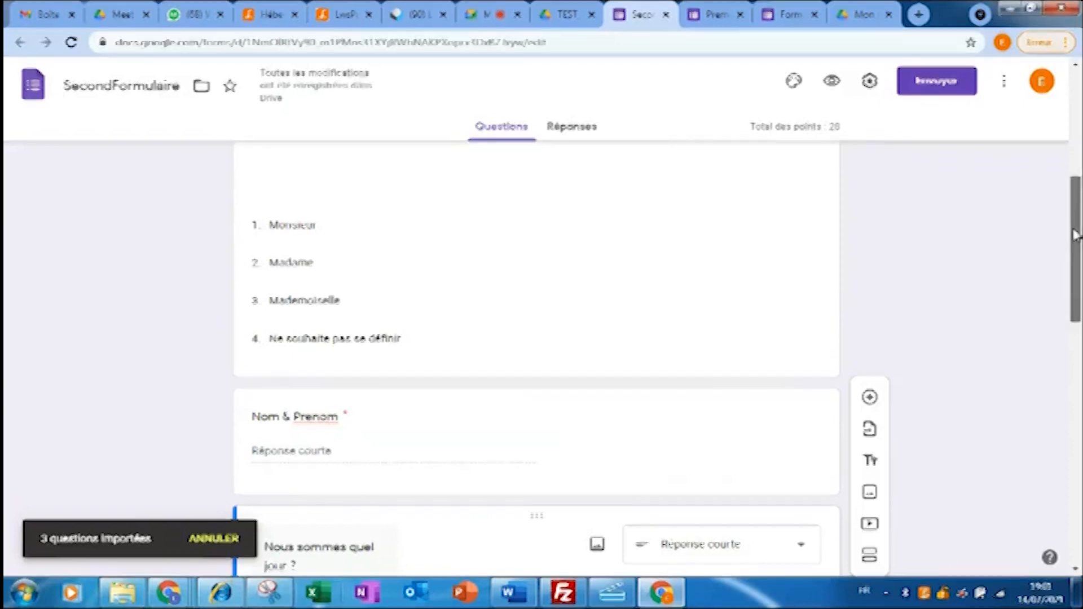
scroll(1074, 234, "down", 2)
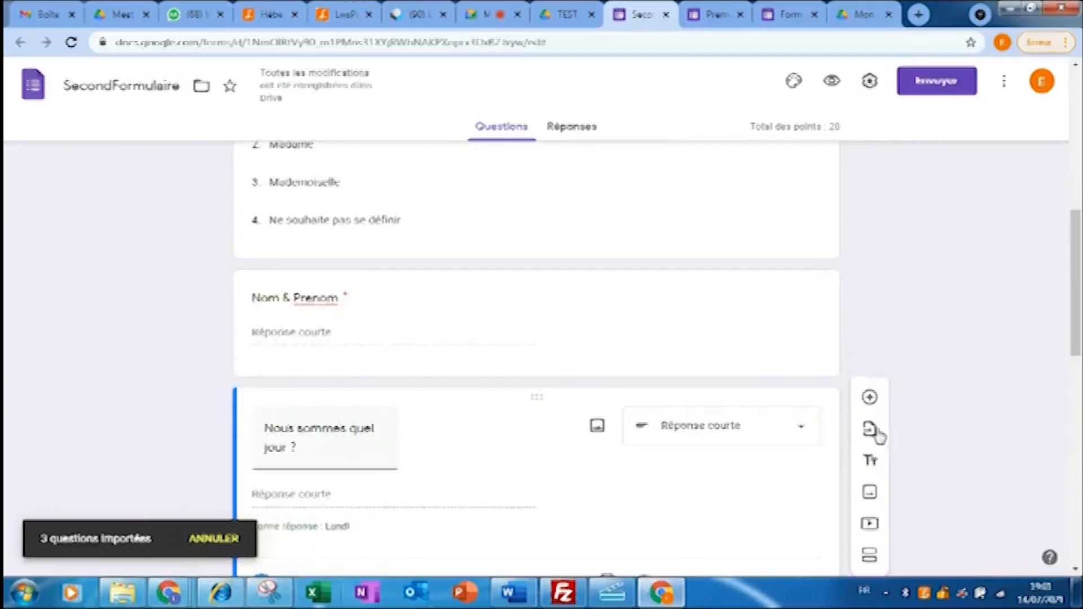
Step: Pick the Avis clients form as the source for importing questions
left_click(870, 431)
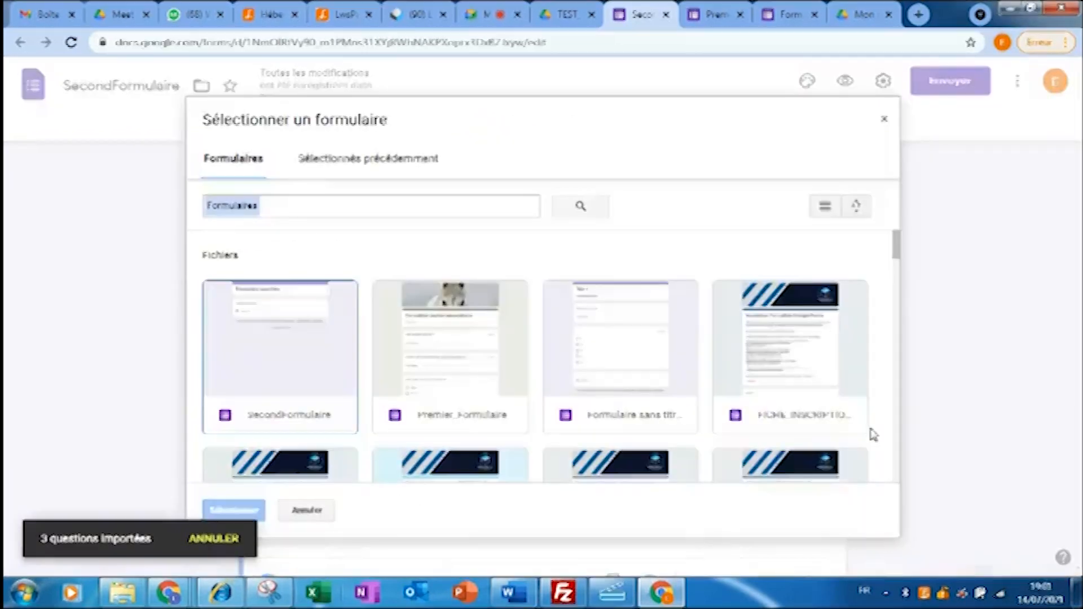
left_click_drag(899, 243, 899, 290)
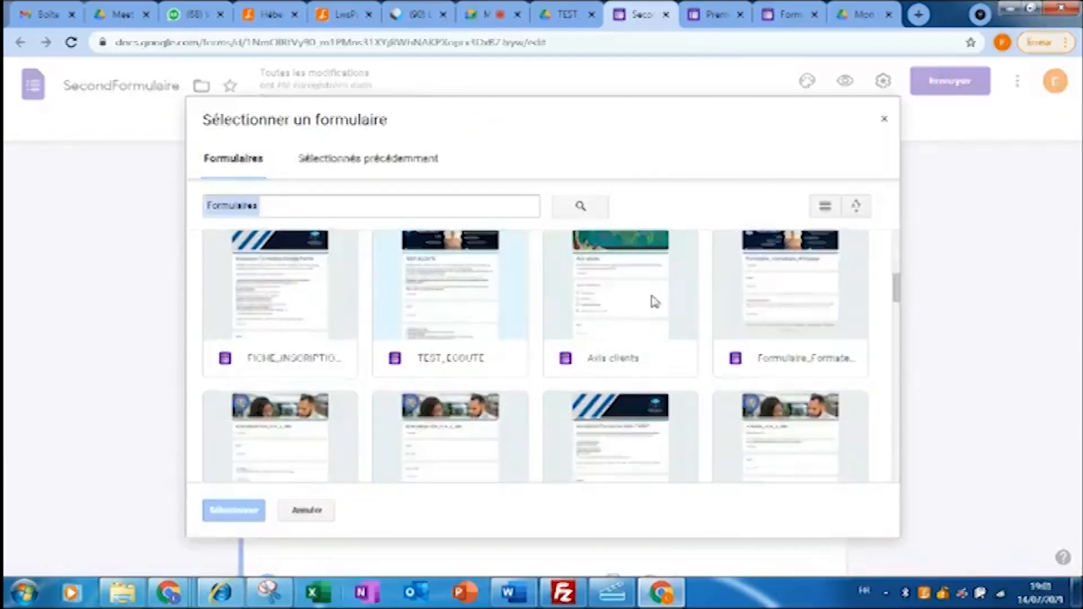
left_click(611, 305)
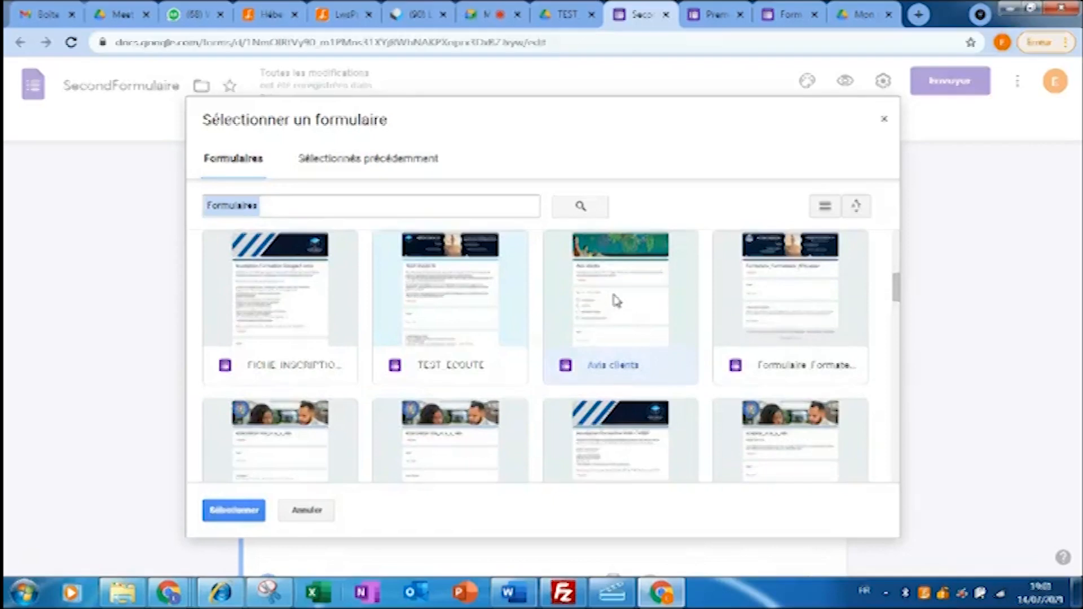
left_click(218, 515)
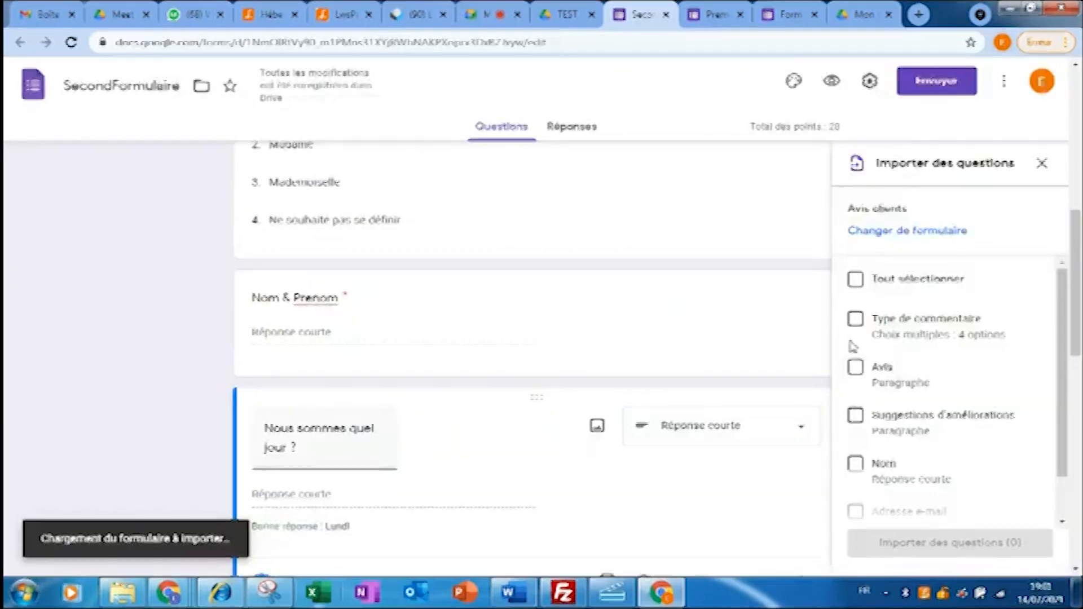
Step: Import the Type de commentaire and Nom questions into SecondFormulaire
left_click(856, 318)
left_click(856, 463)
left_click(930, 547)
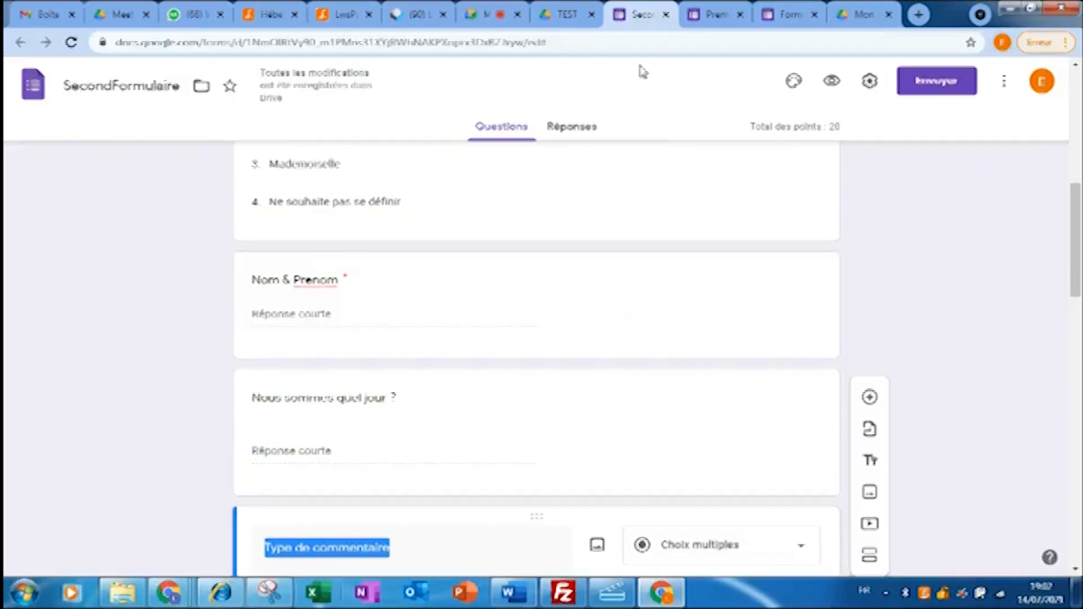
left_click(666, 15)
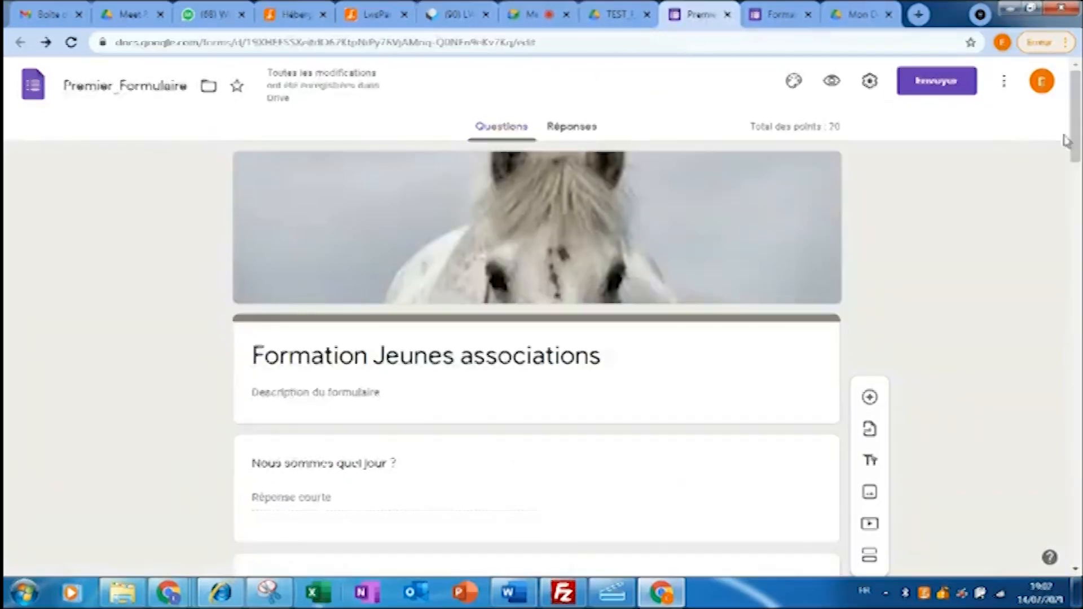
Step: Scroll through Premier_Formulaire back up to the top of the form
mouse_move(1075, 148)
left_mouse_down()
mouse_move(1078, 258)
mouse_move(1072, 135)
left_mouse_up()
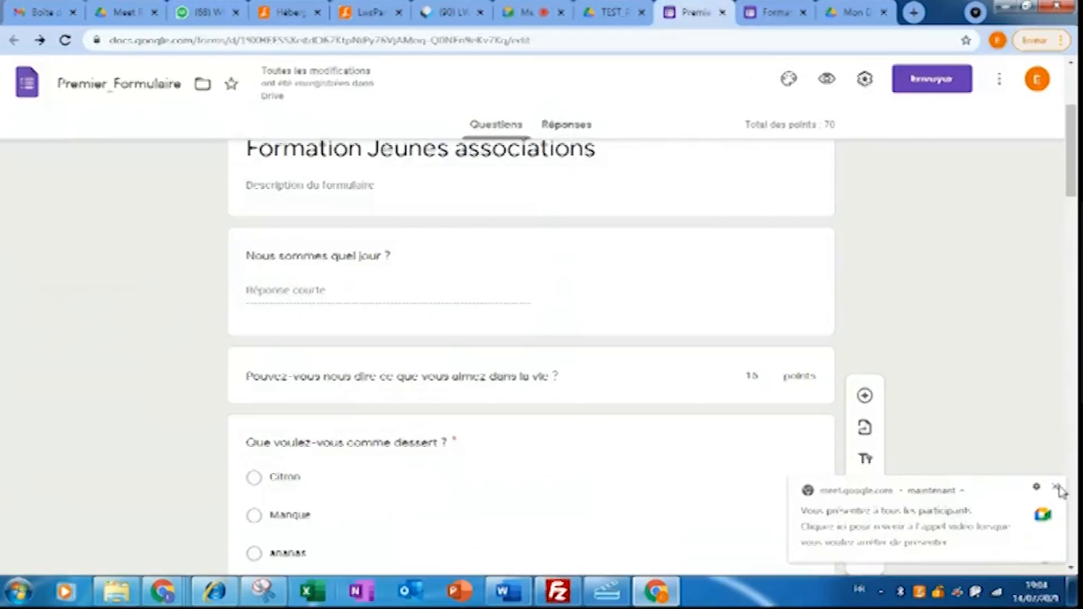
left_click_drag(1072, 161, 1063, 121)
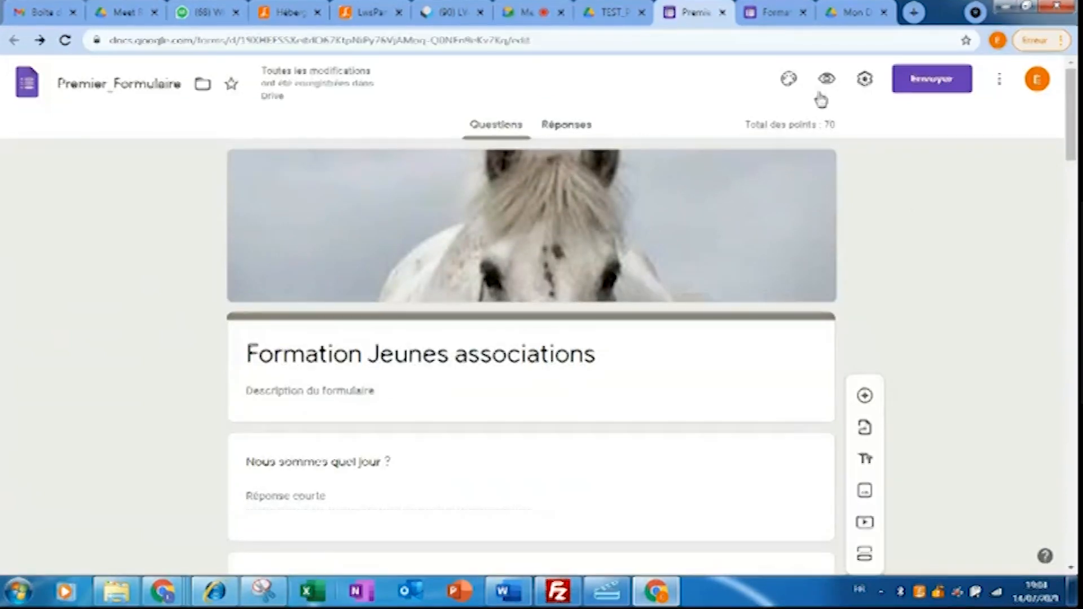
Step: Open the theme's header image choices and preview the candy and open-book pictures
left_click(788, 79)
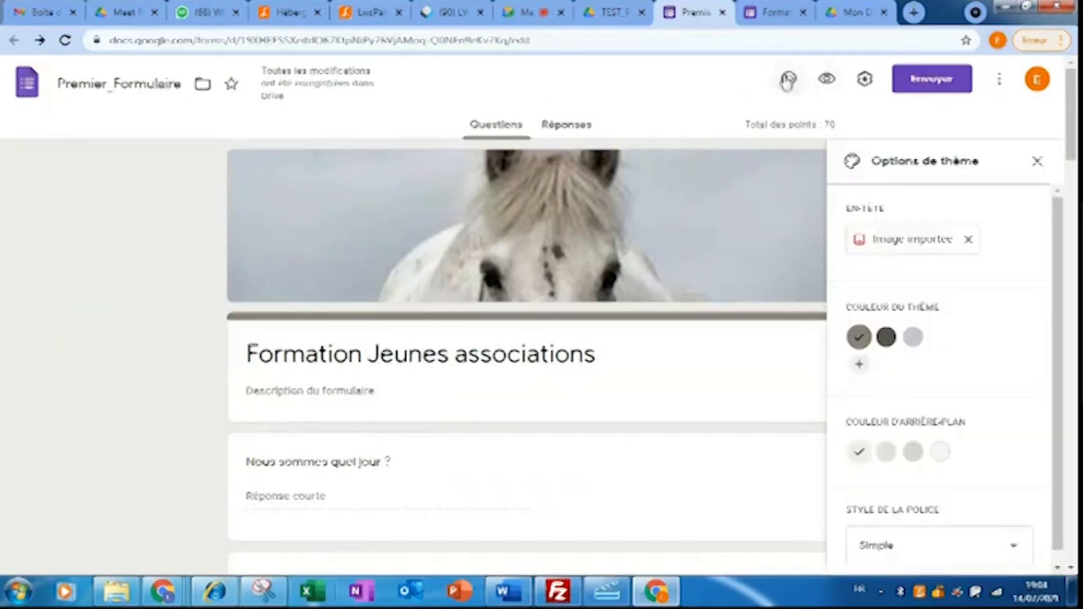
left_click(891, 249)
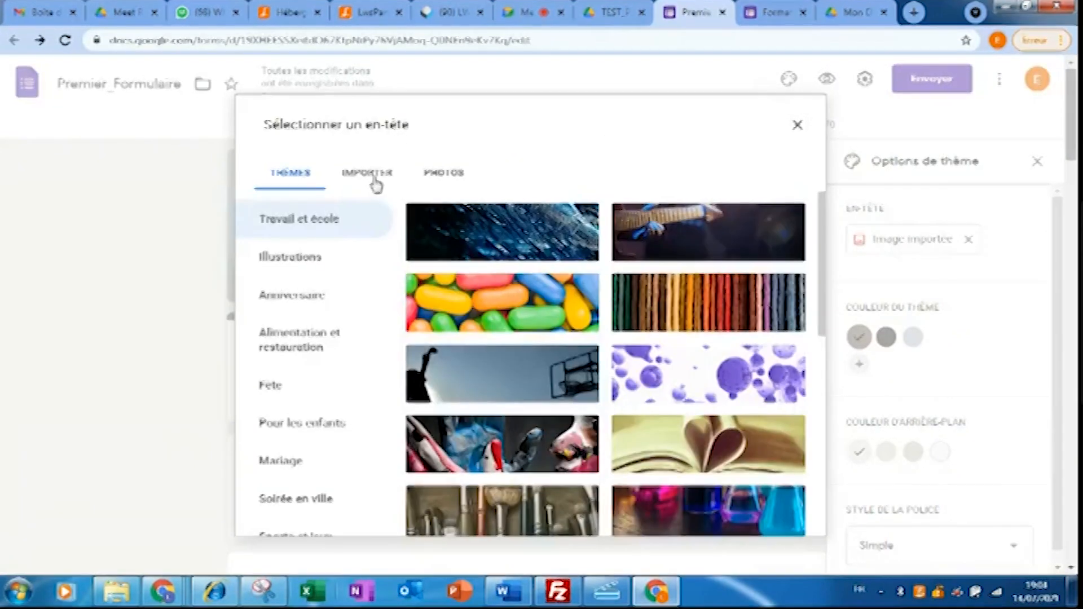
left_click(513, 324)
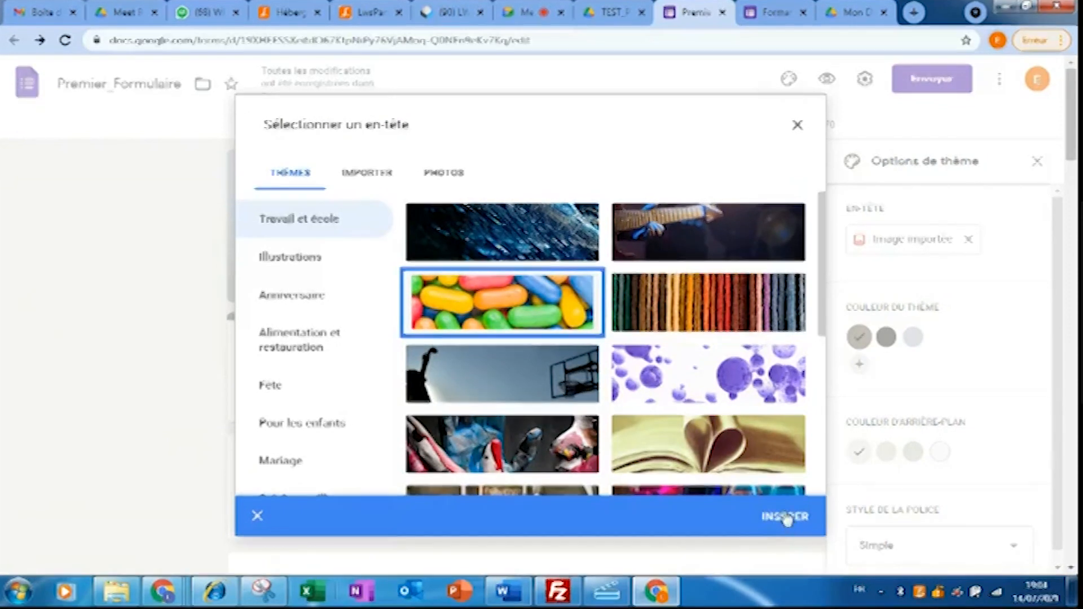
left_click(740, 445)
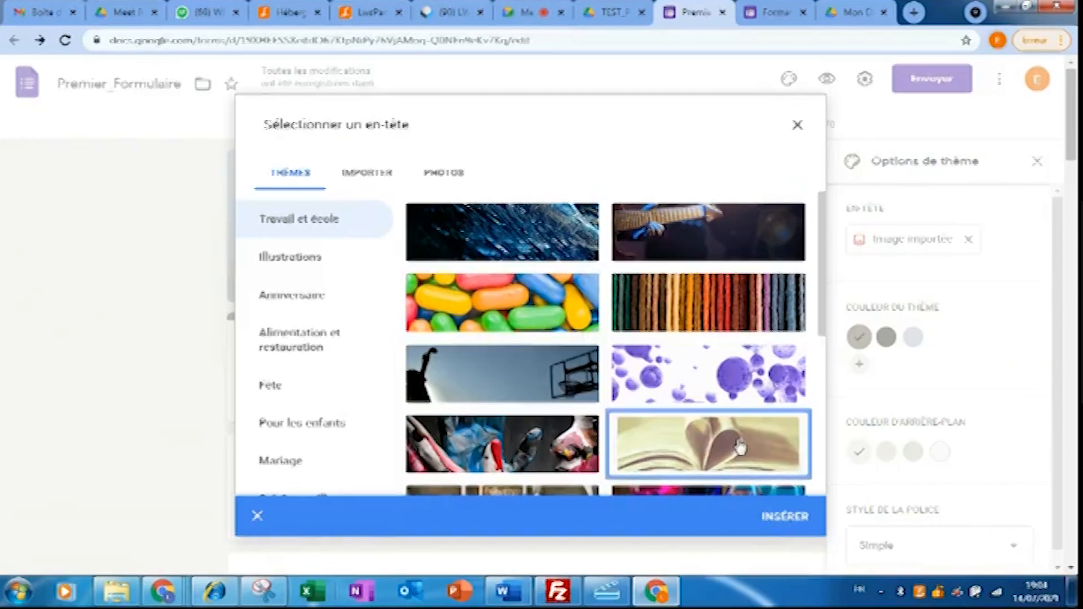
left_click(557, 316)
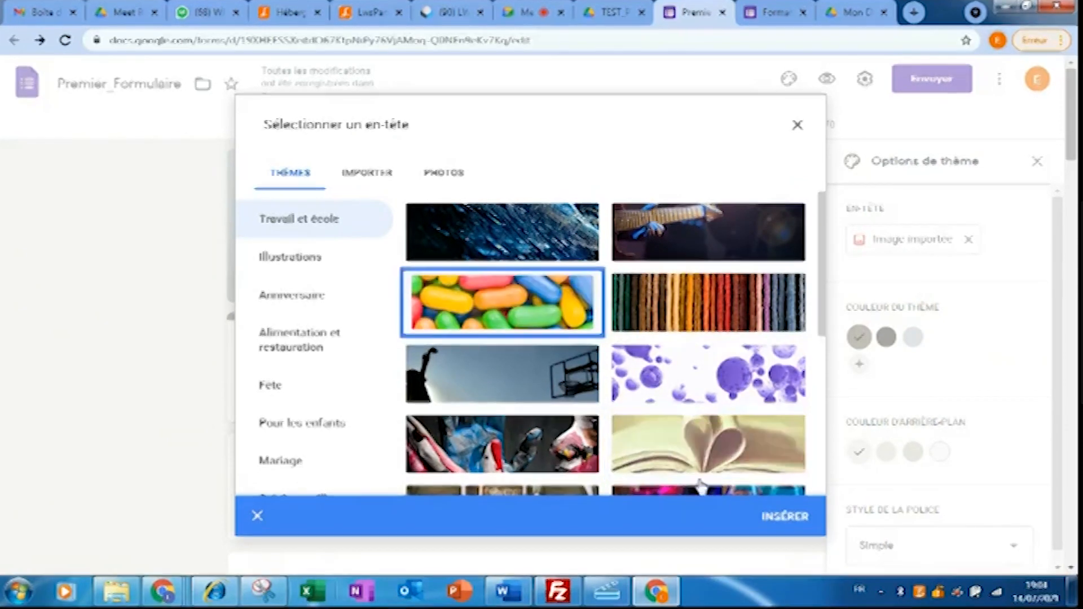
Step: Insert the colourful ties illustration from the Illustrations category as the header
left_click(294, 294)
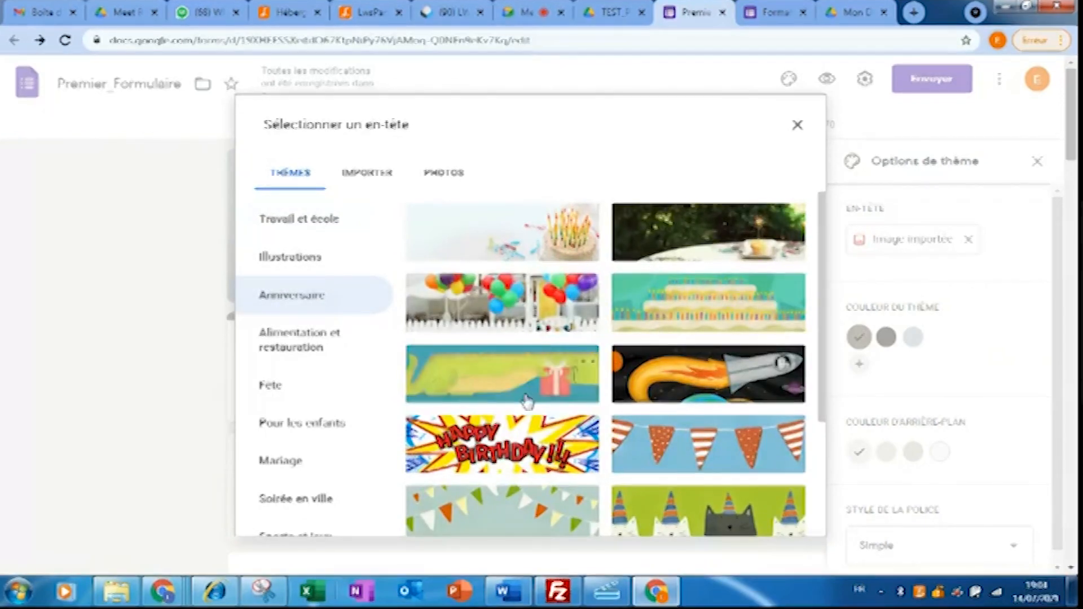
left_click(294, 395)
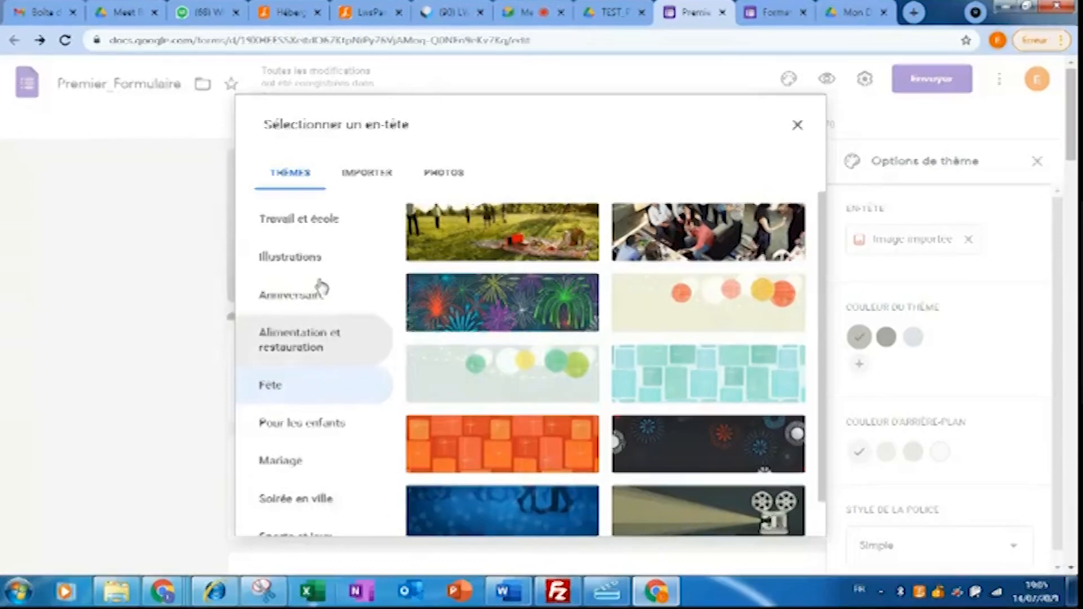
left_click(306, 258)
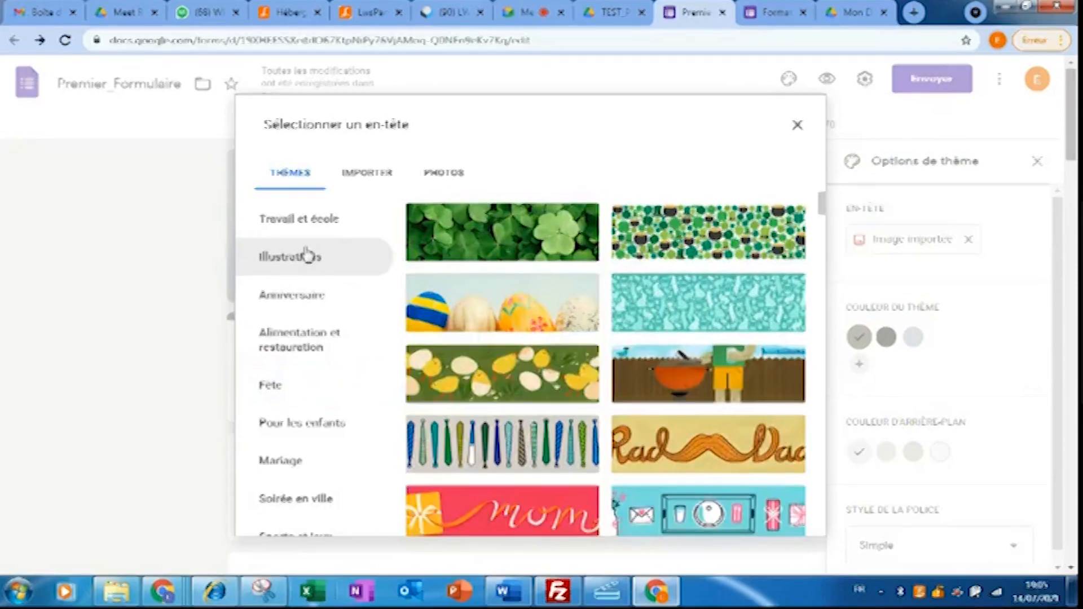
left_click(496, 454)
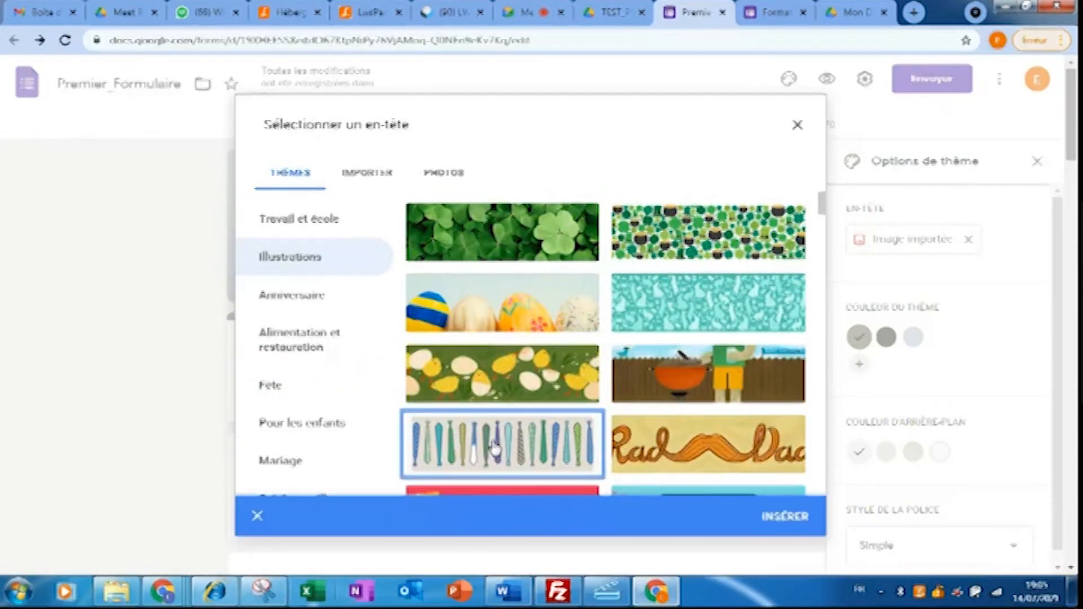
left_click(491, 443)
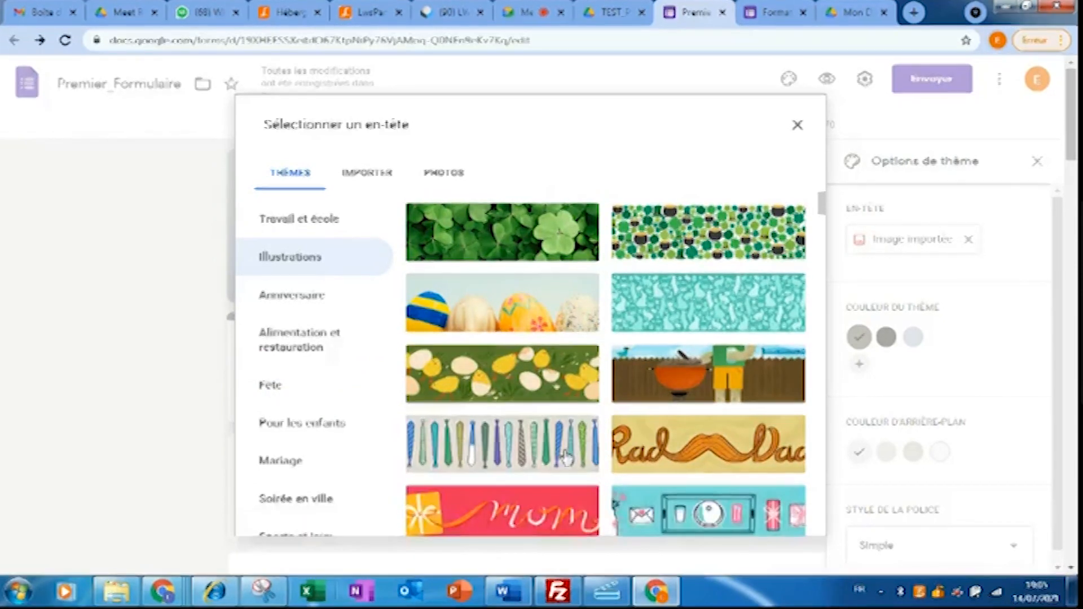
left_click(500, 444)
left_click(786, 518)
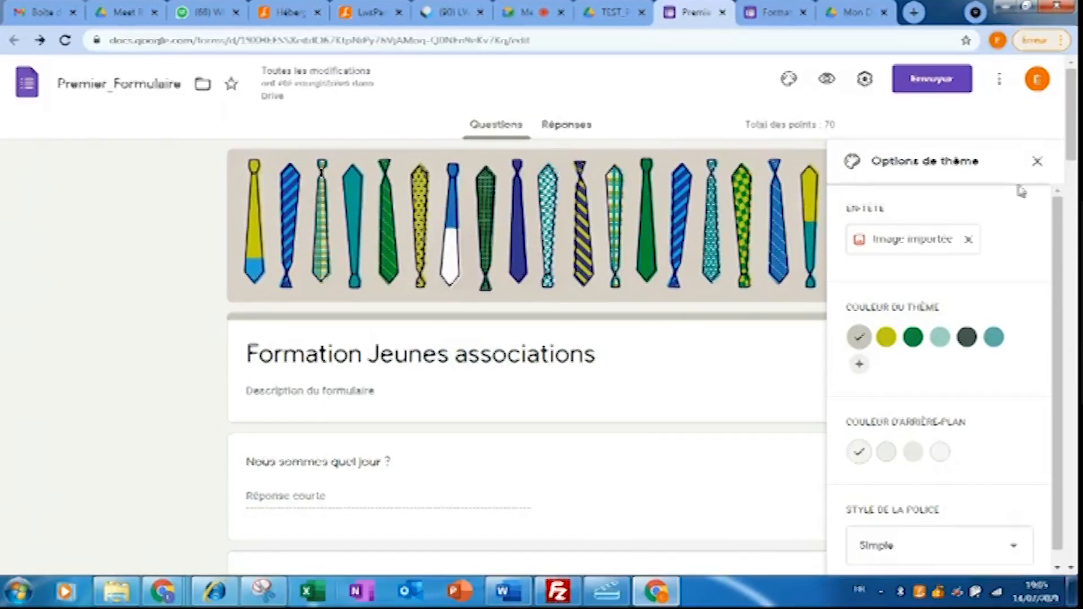
Step: Close the Options de thème panel and scroll down to the form's questions
left_click(1038, 163)
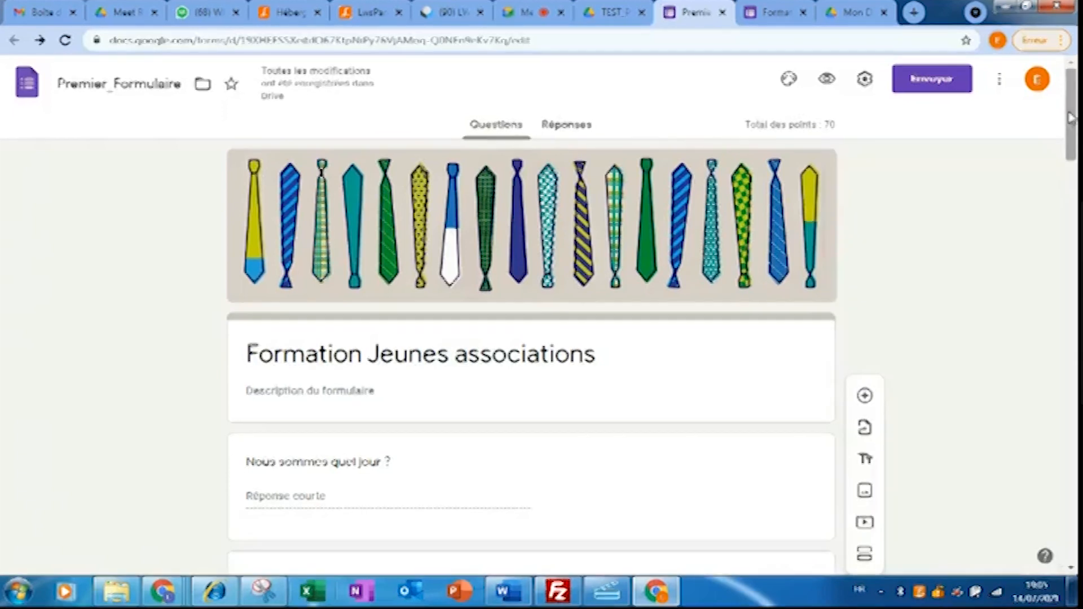
mouse_move(1071, 110)
left_mouse_down()
mouse_move(1077, 273)
mouse_move(1054, 103)
left_mouse_up()
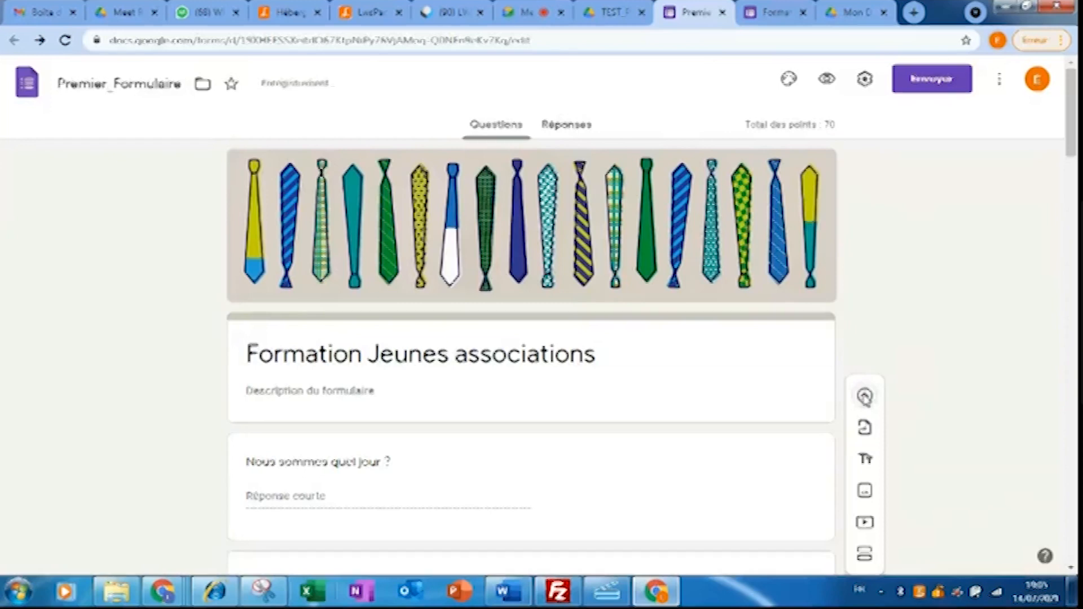
left_click_drag(1069, 97, 1064, 474)
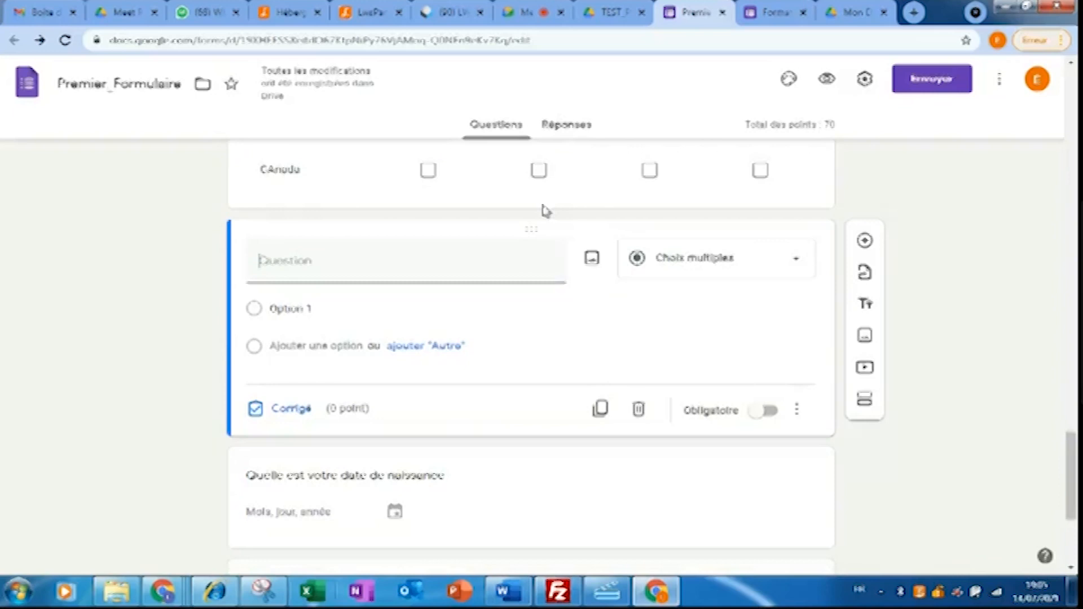
Step: Move the new question below genre, title it 'Mot de passe', and make it Réponse courte
left_click_drag(532, 230, 505, 510)
left_click(446, 554)
type("M")
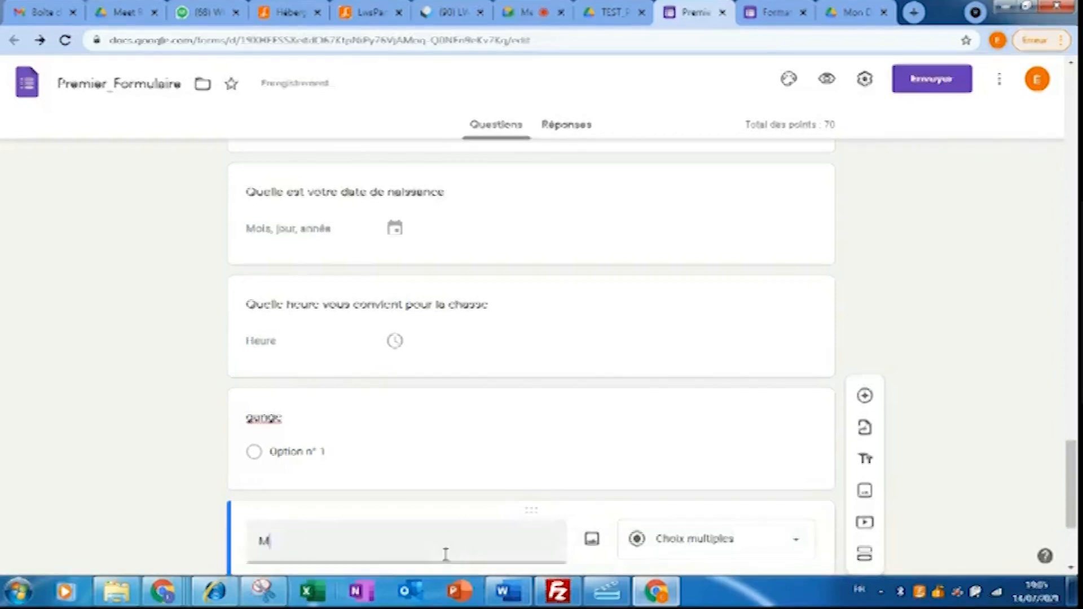
type("ot de passe")
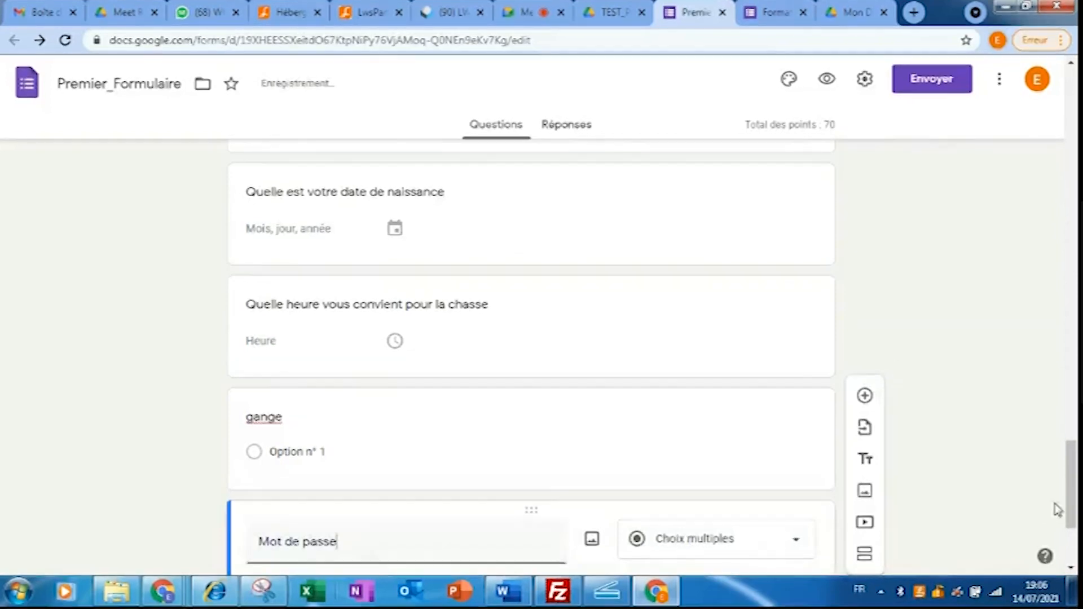
scroll(1068, 473, "down", 3)
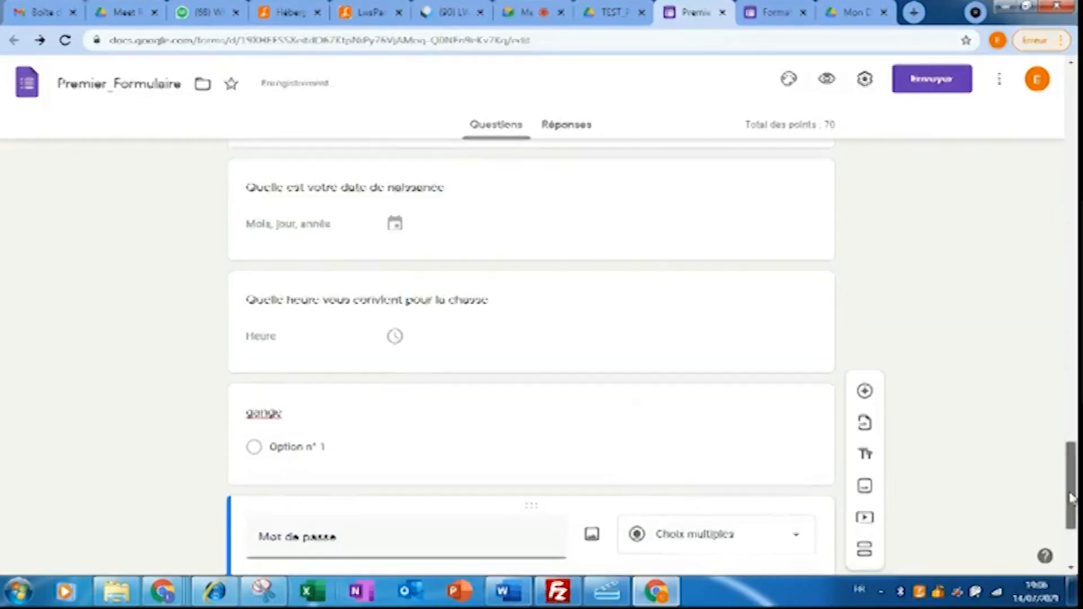
left_click(801, 360)
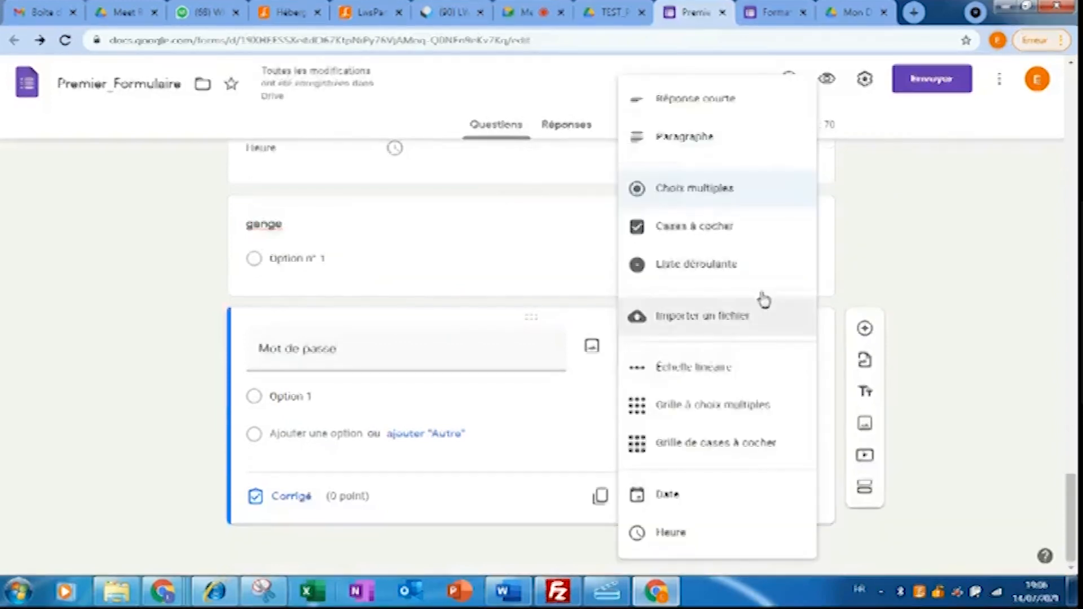
left_click(719, 101)
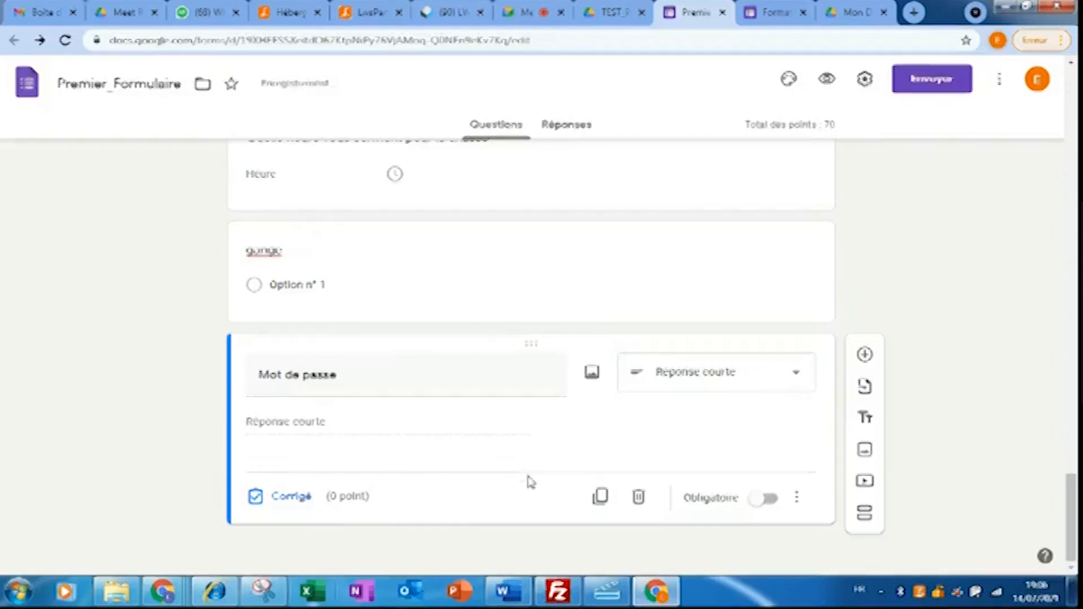
left_click(799, 498)
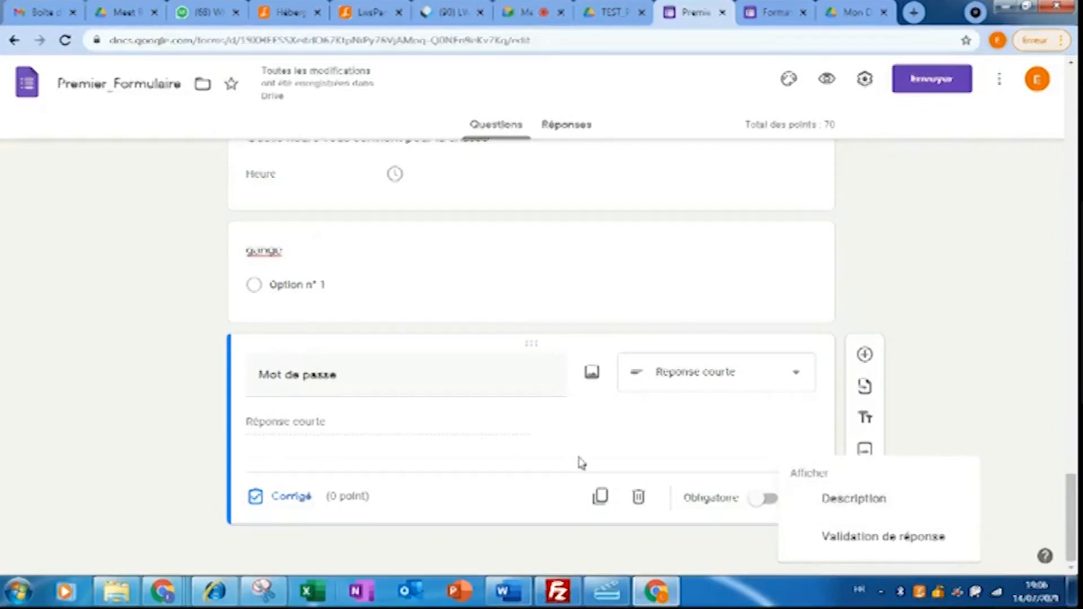
Step: Turn on Validation de réponse for Mot de passe and switch the rule to Texte
left_click(577, 460)
left_click(798, 499)
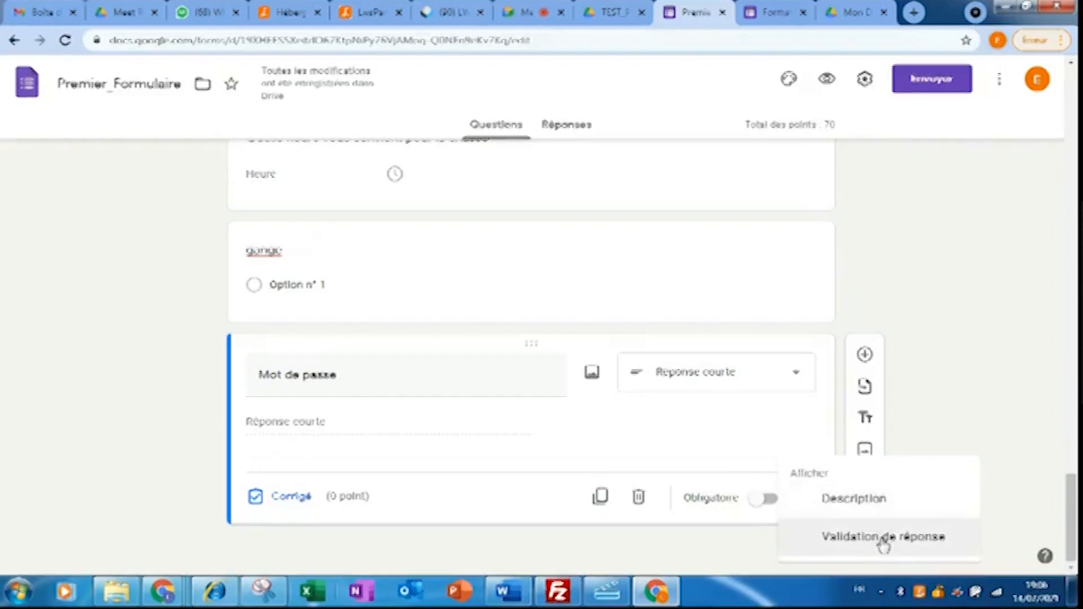
left_click(883, 540)
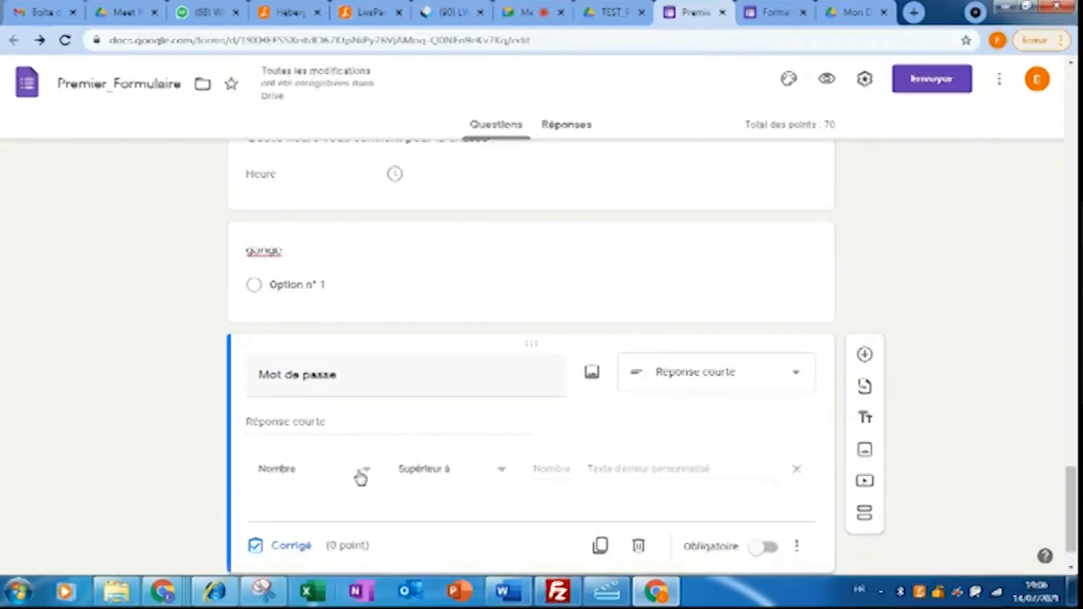
left_click(637, 474)
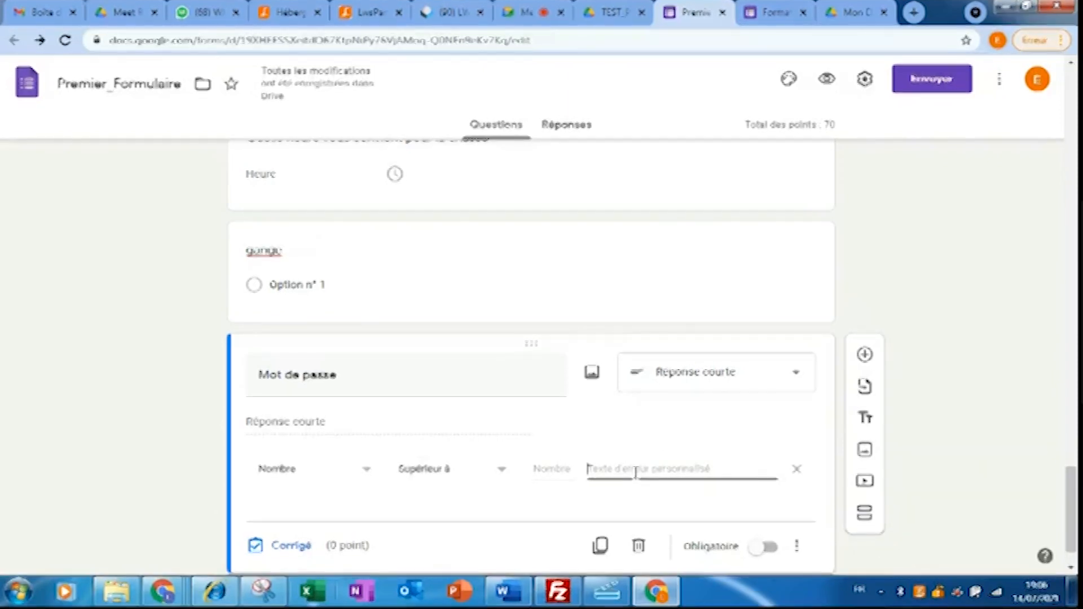
left_click(549, 465)
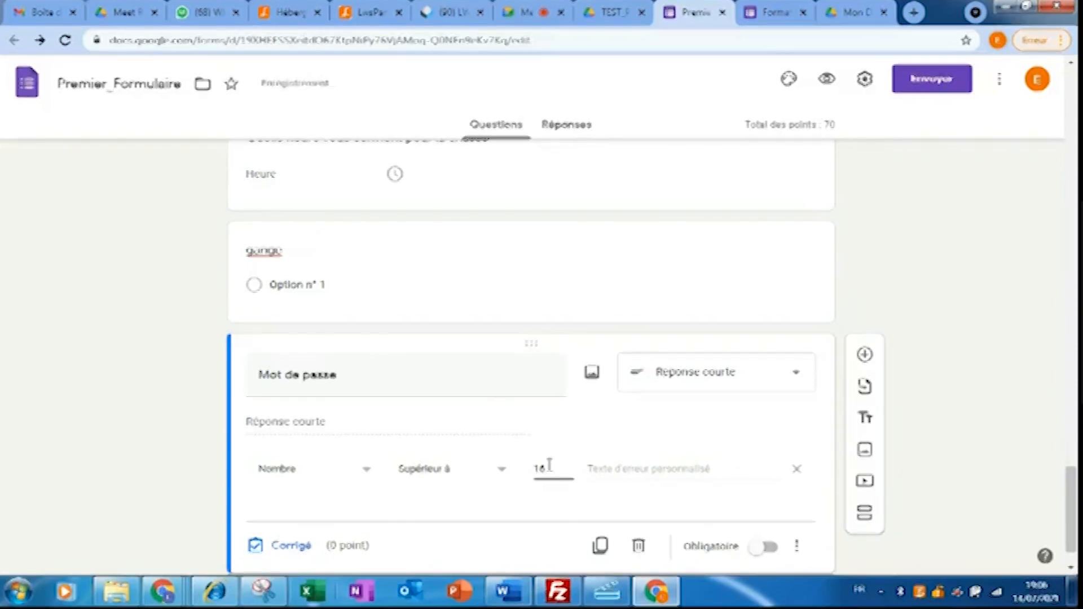
left_click(492, 476)
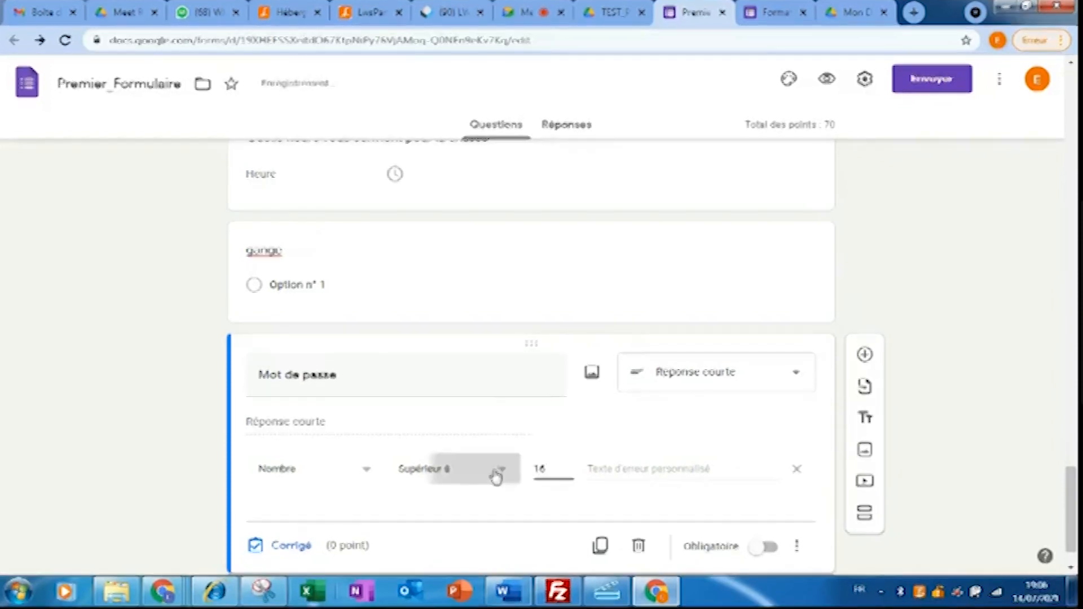
left_click(365, 473)
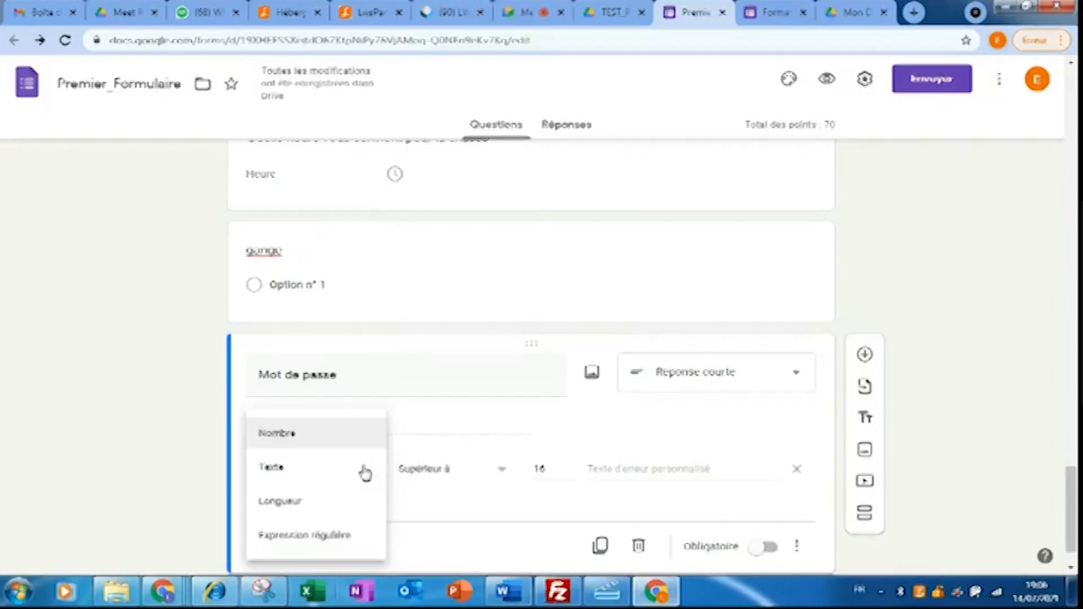
left_click(311, 480)
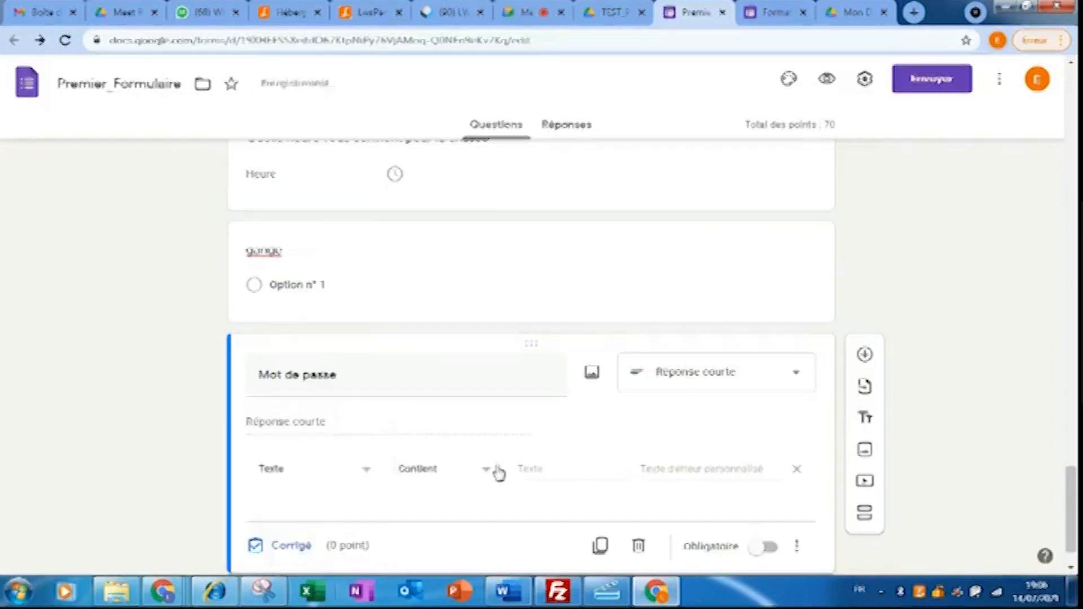
Step: Require answers to contain the chosen password using the Contient condition
left_click(672, 469)
left_click(572, 472)
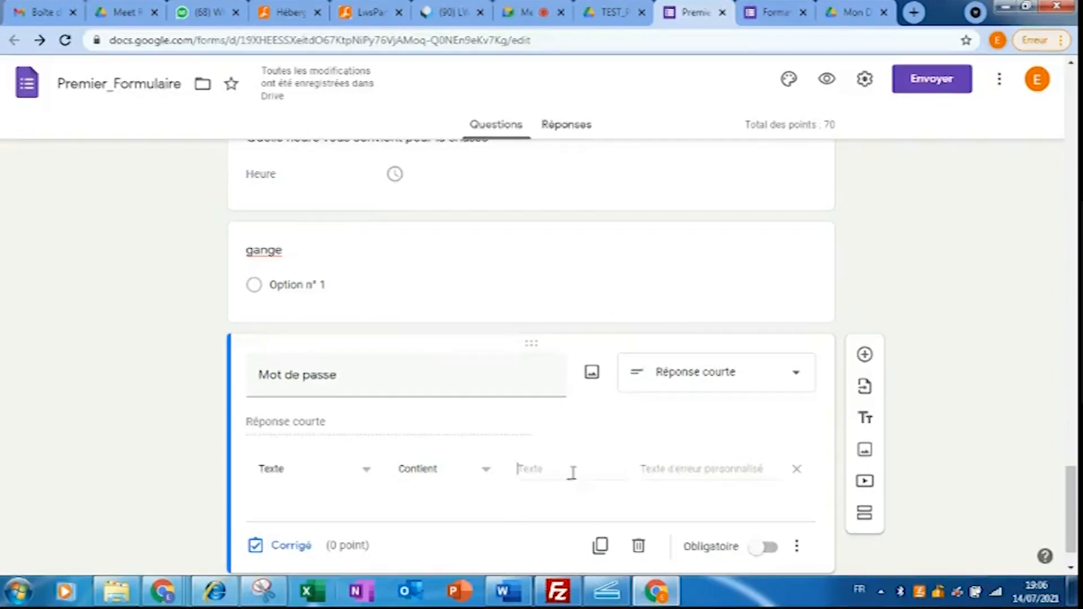
left_click(486, 473)
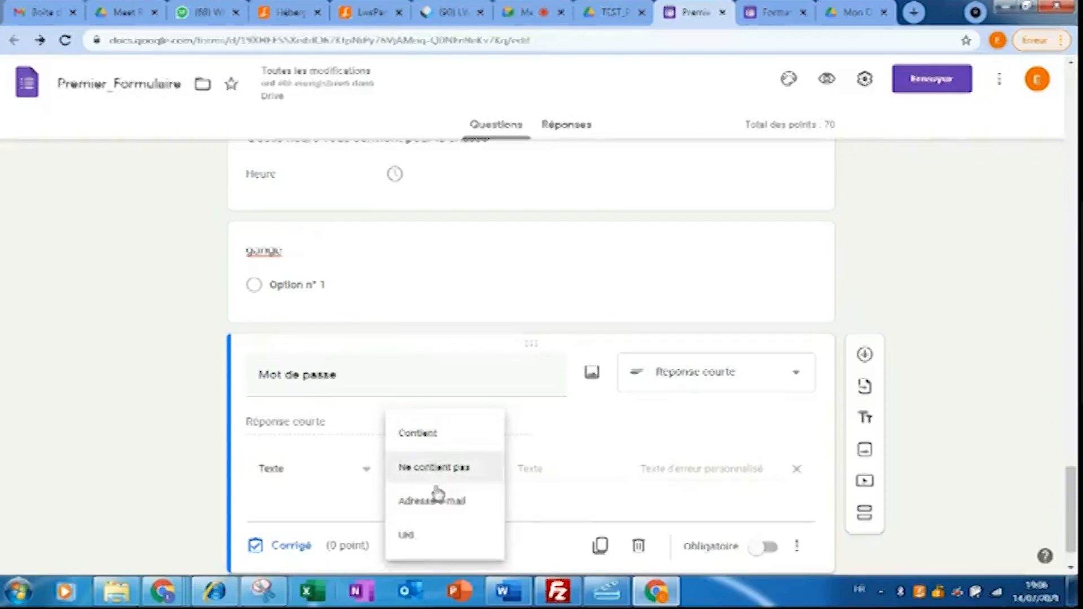
left_click(438, 440)
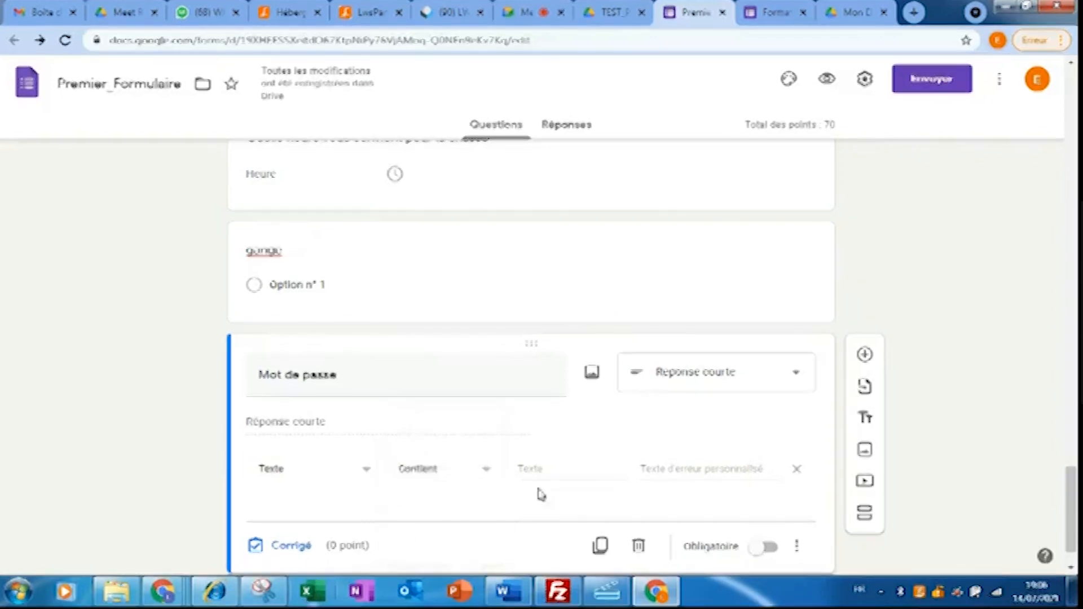
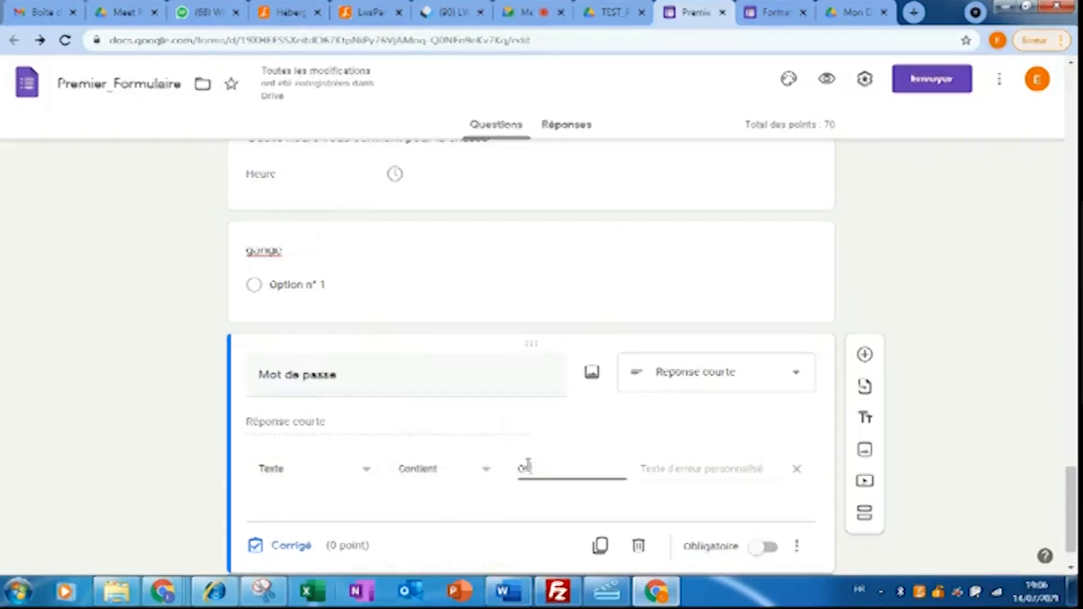
left_click(1035, 295)
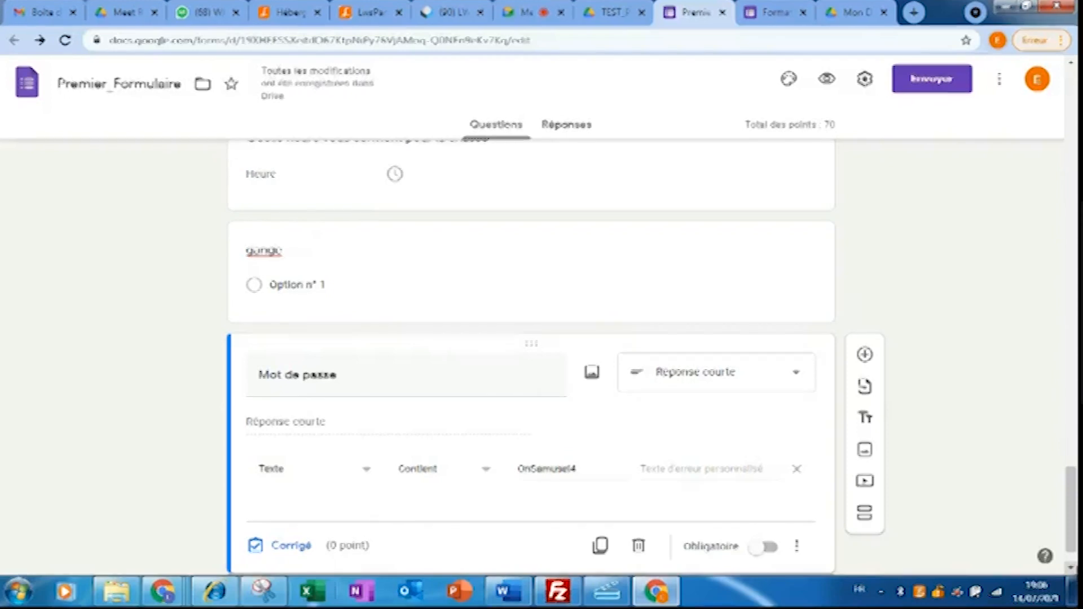
scroll(1072, 522, "down", 1)
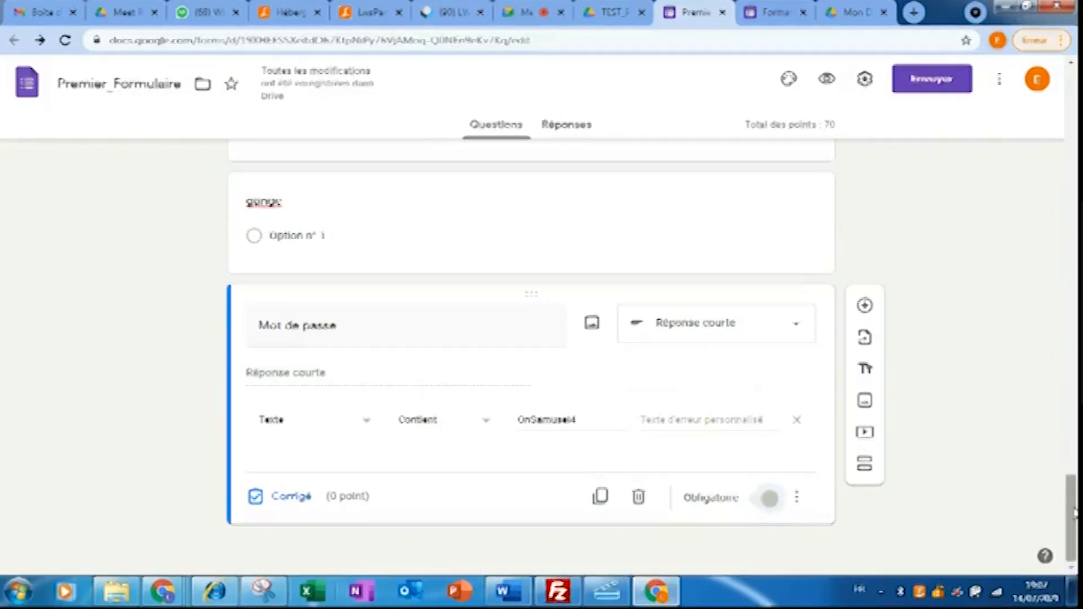
Step: Switch on Obligatoire for the Mot de passe question
scroll(1032, 508, "up", 10)
scroll(1032, 507, "down", 10)
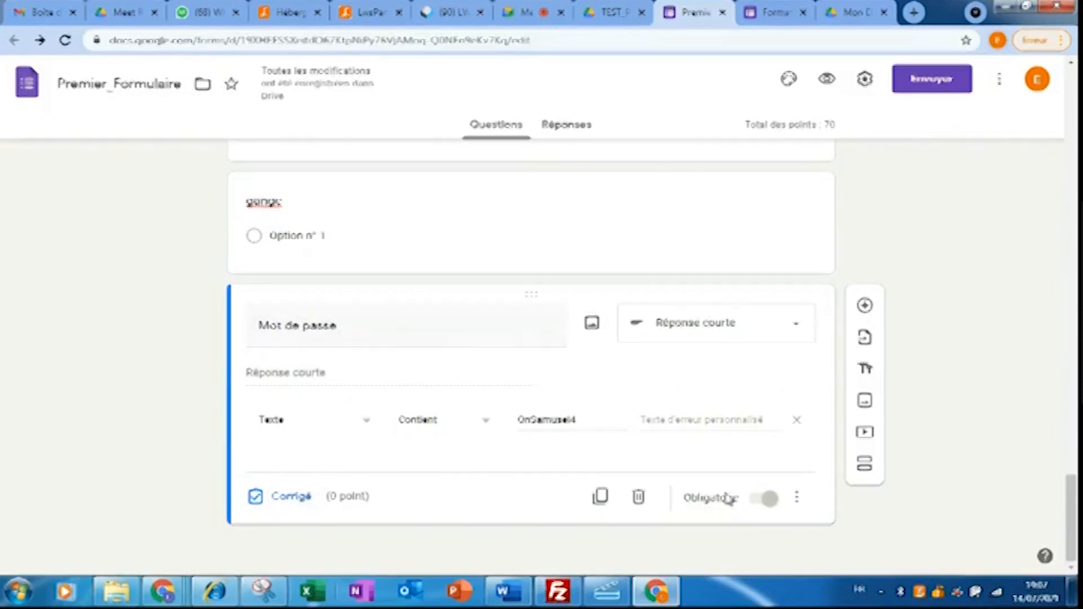
left_click(767, 499)
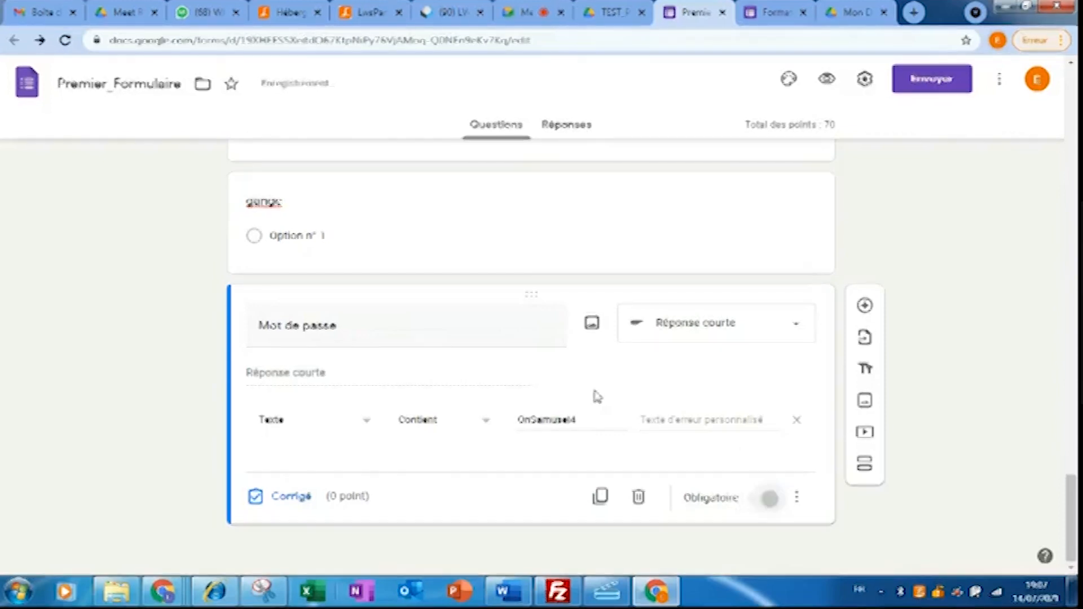
left_click(777, 11)
left_click(803, 12)
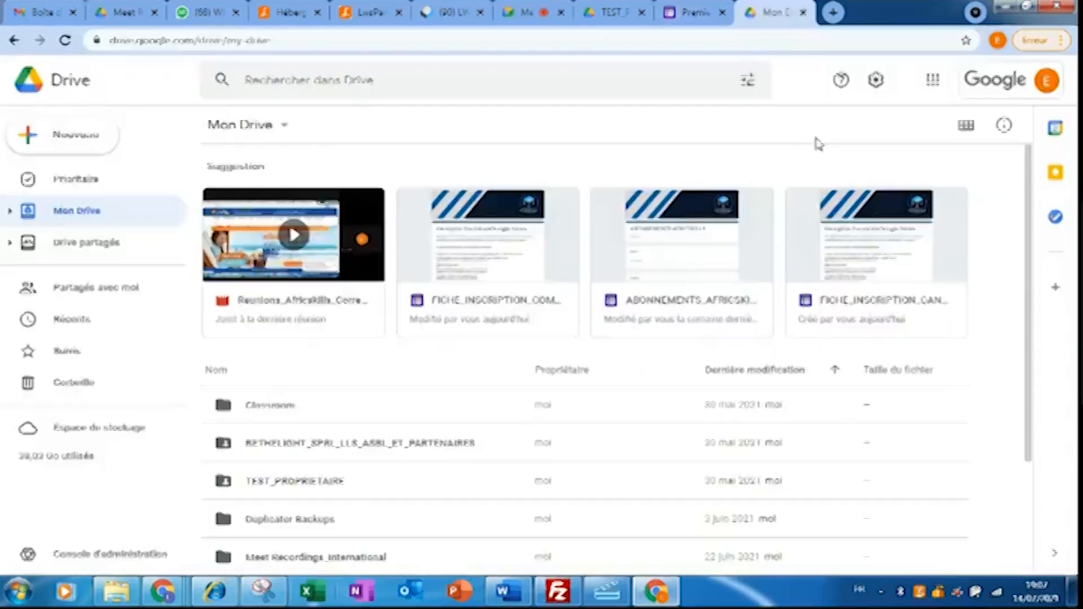
key("ctrl+shift+Tab")
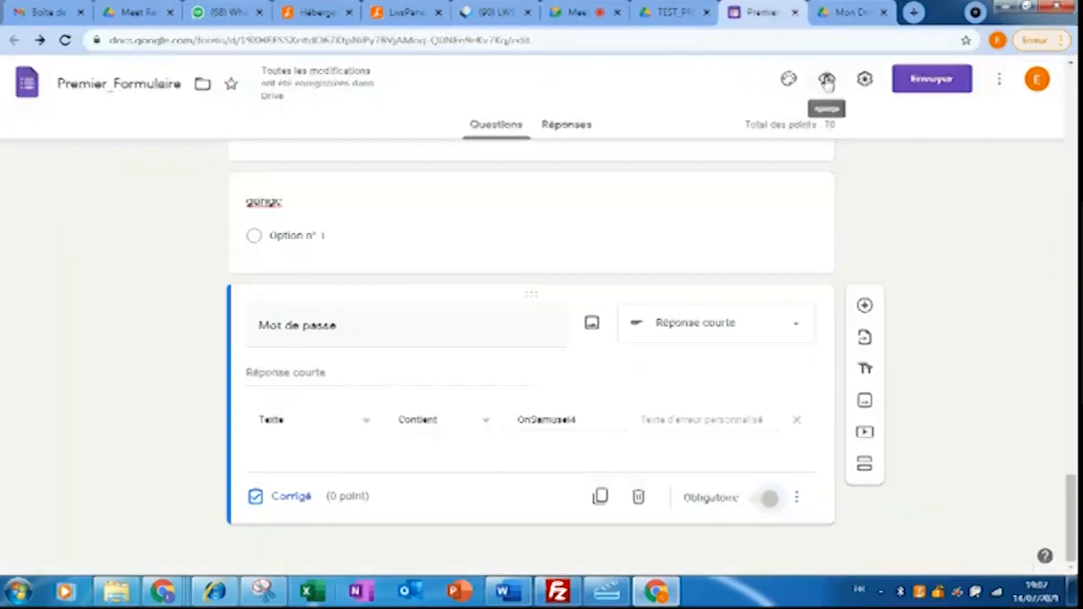
left_click(828, 82)
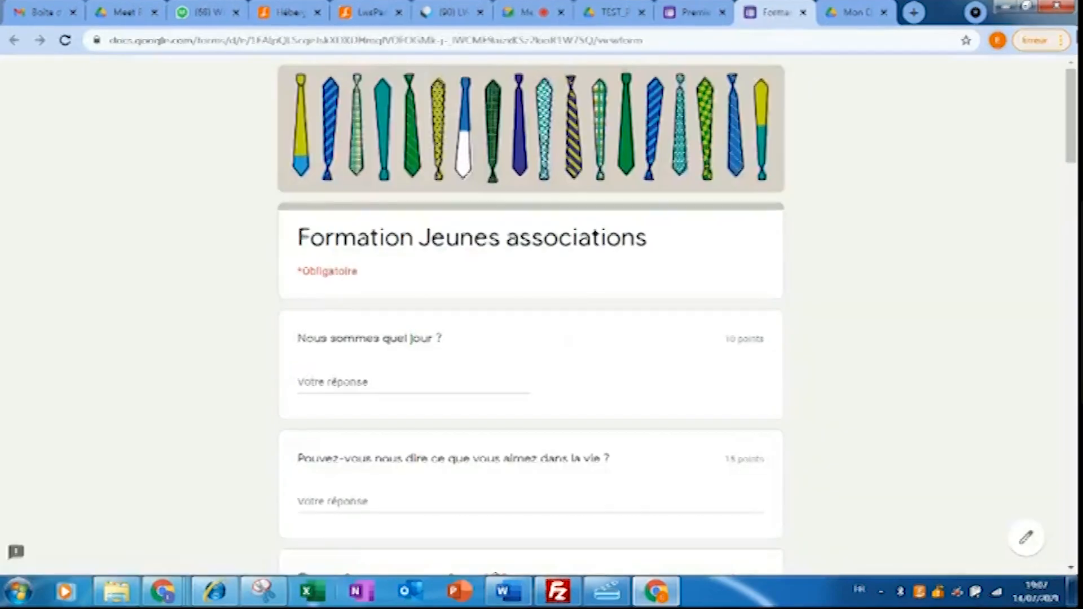
left_click_drag(1070, 107, 1072, 567)
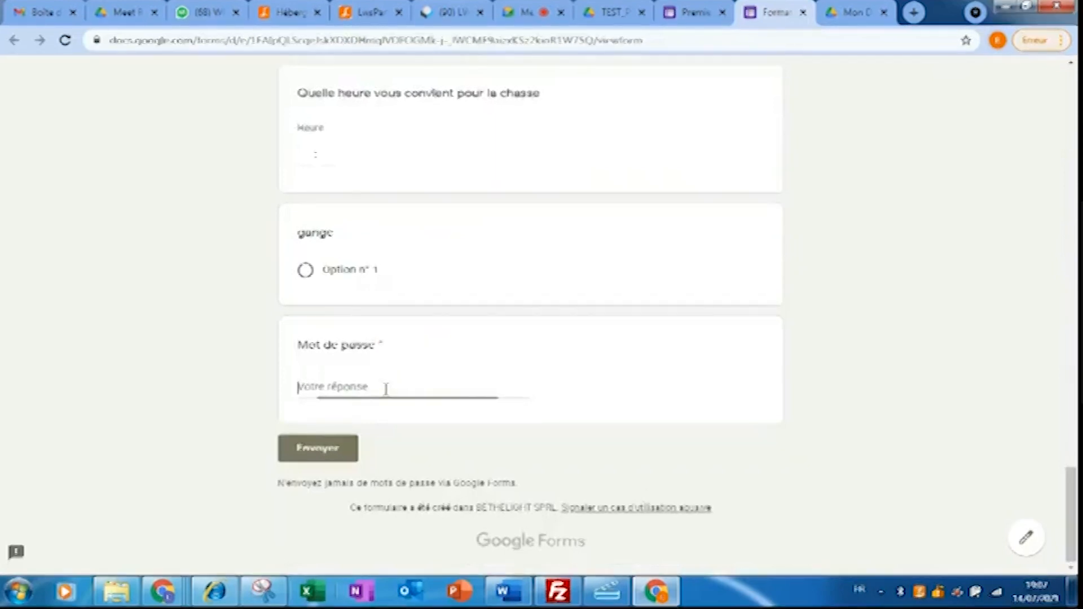
left_click(331, 450)
left_click(695, 13)
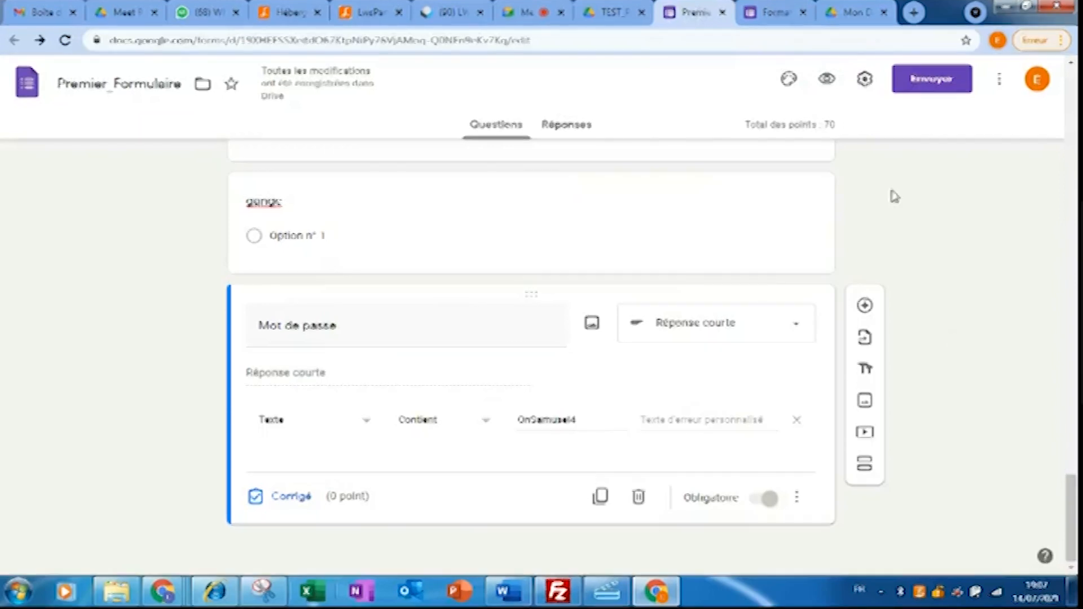
Step: Delete the gange and Mot de passe questions, dismissing the Meet notification in between
left_click(701, 232)
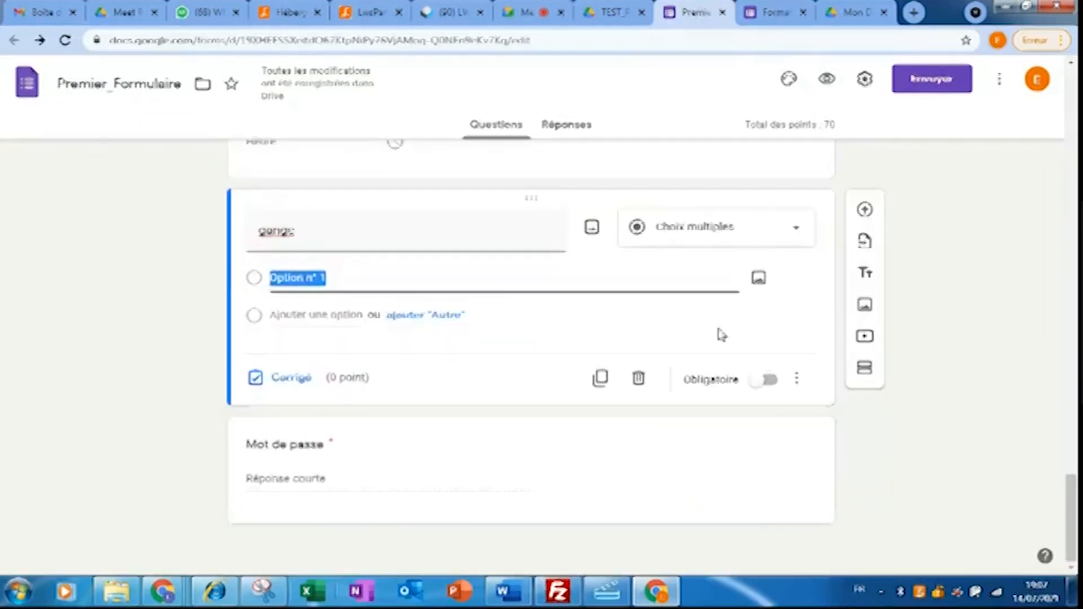
left_click(641, 382)
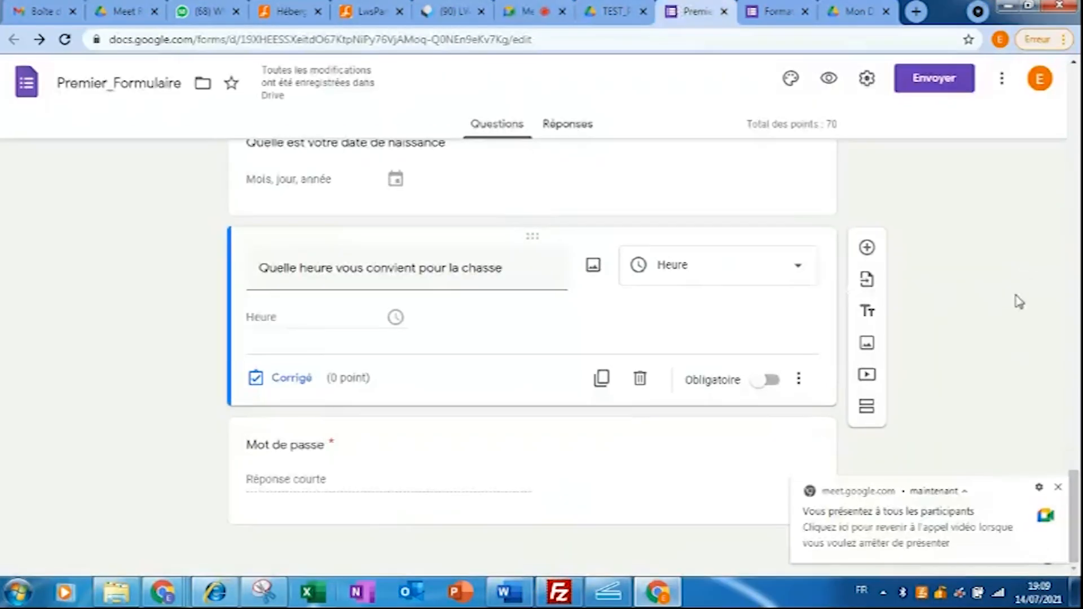
left_click(1060, 489)
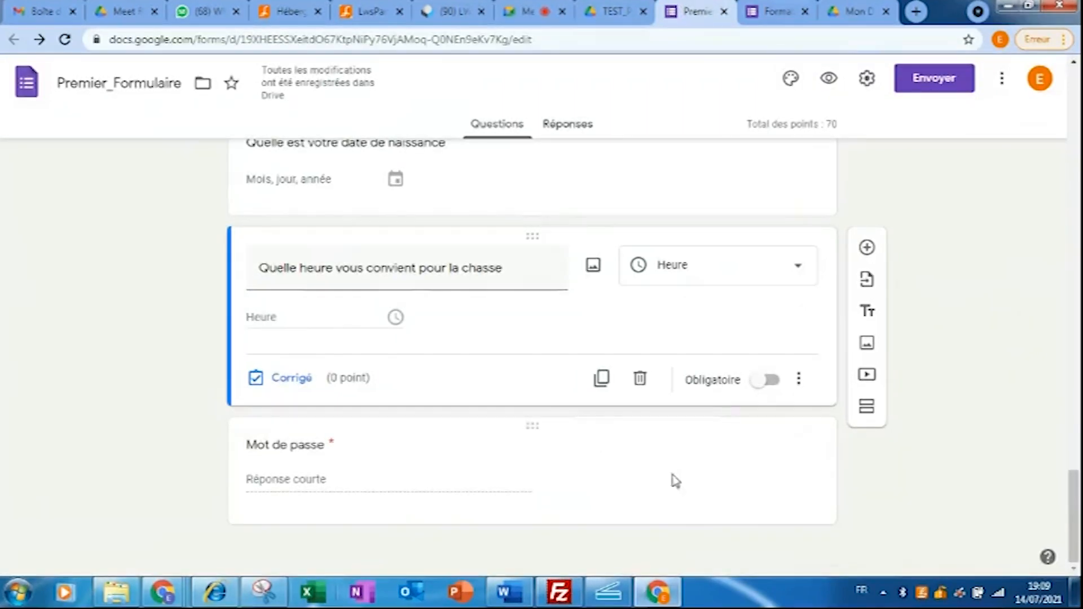
left_click(679, 480)
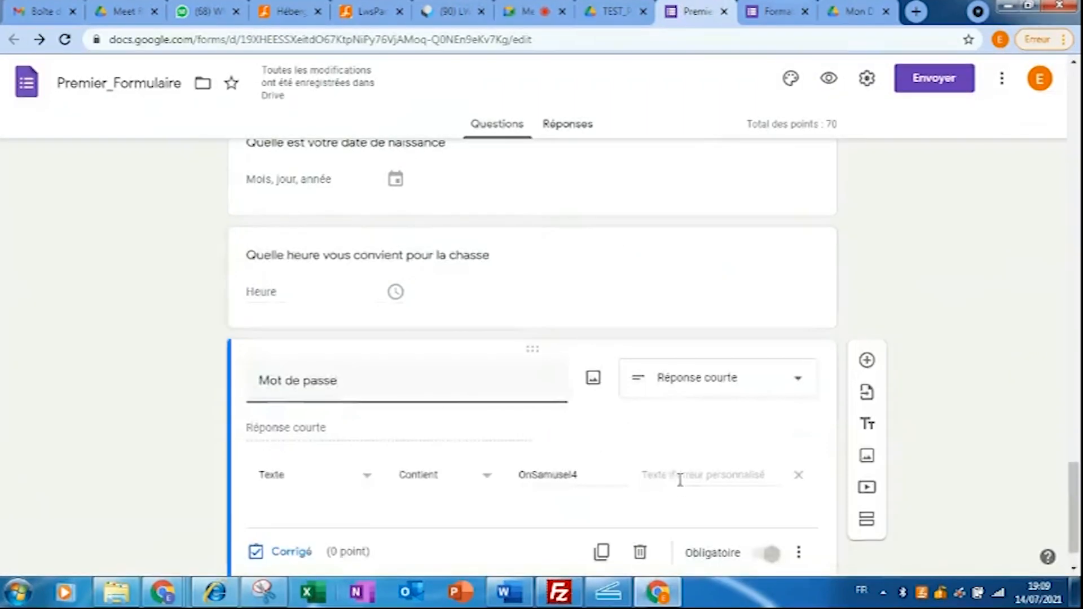
left_click(639, 554)
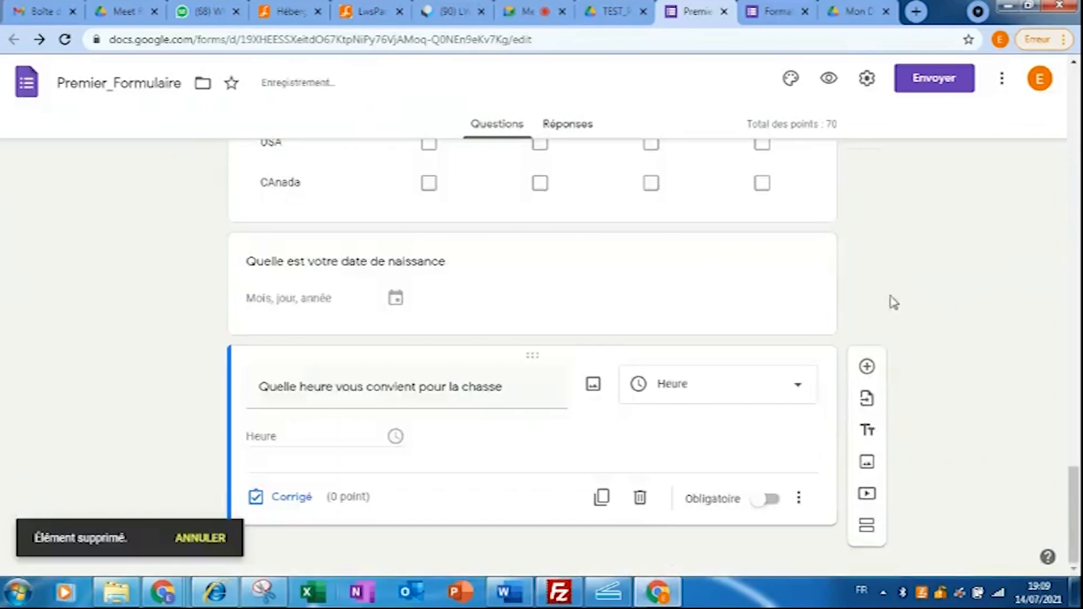
Step: Add a short-answer question 'Mot e passe' after the chasse question with response validation on
left_click(868, 368)
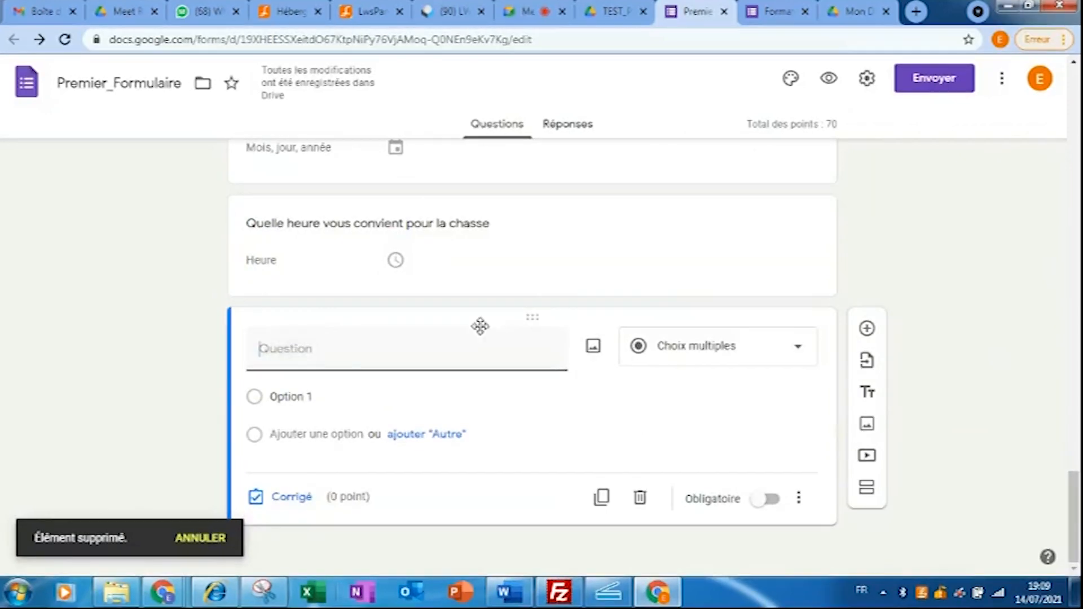
left_click(741, 355)
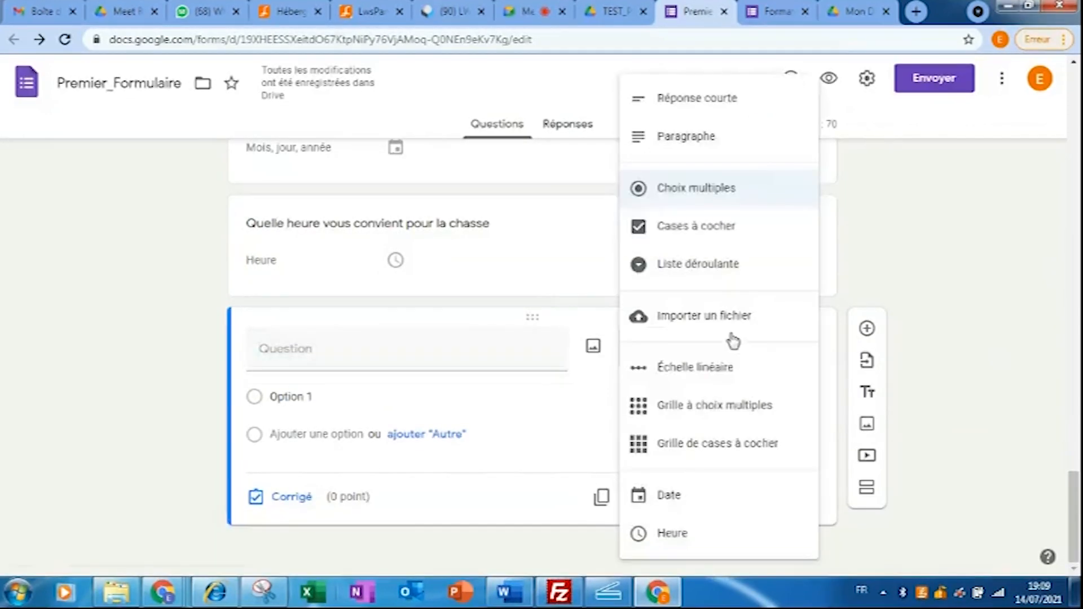
left_click(693, 99)
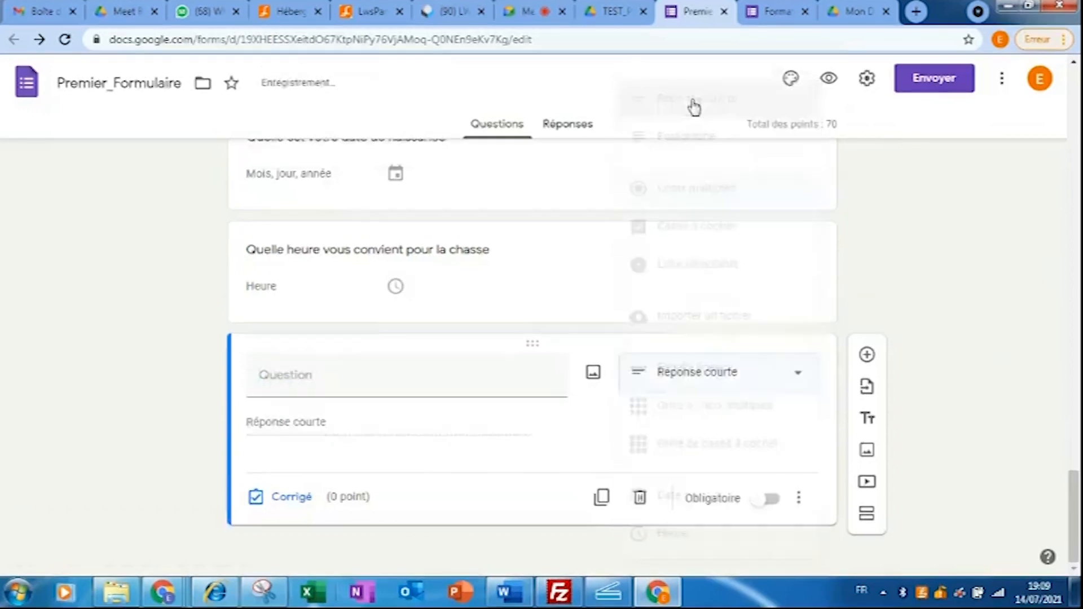
left_click(396, 371)
type("Mot e passe")
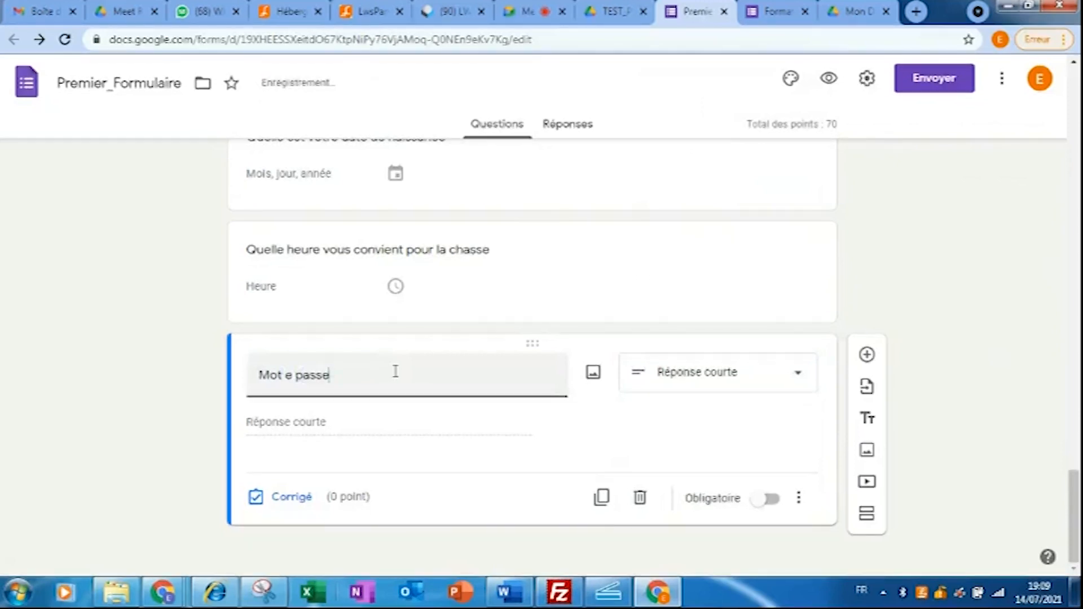
left_click(800, 502)
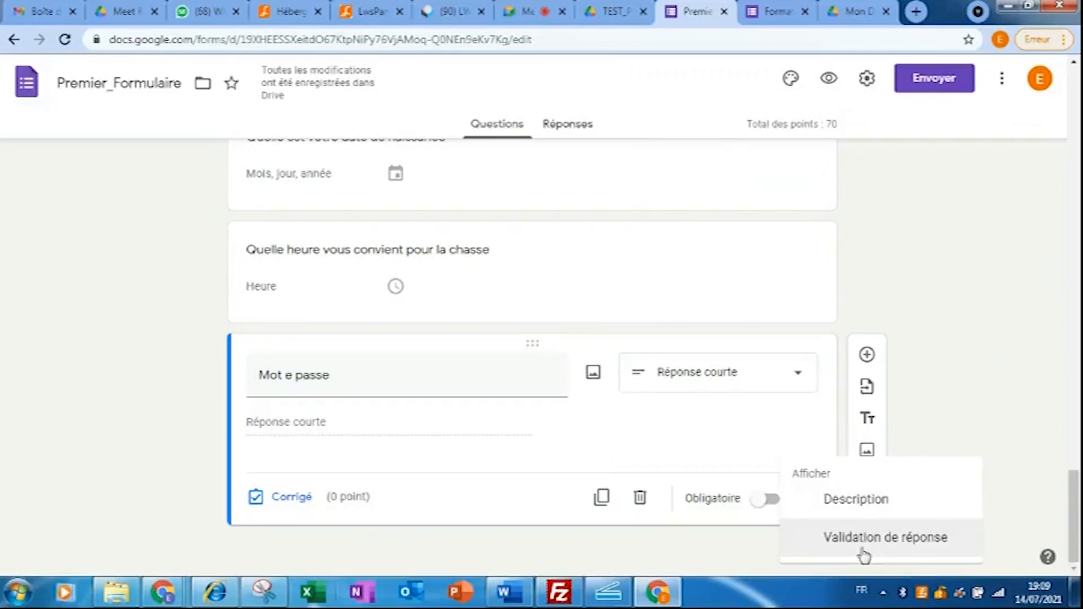
left_click(885, 537)
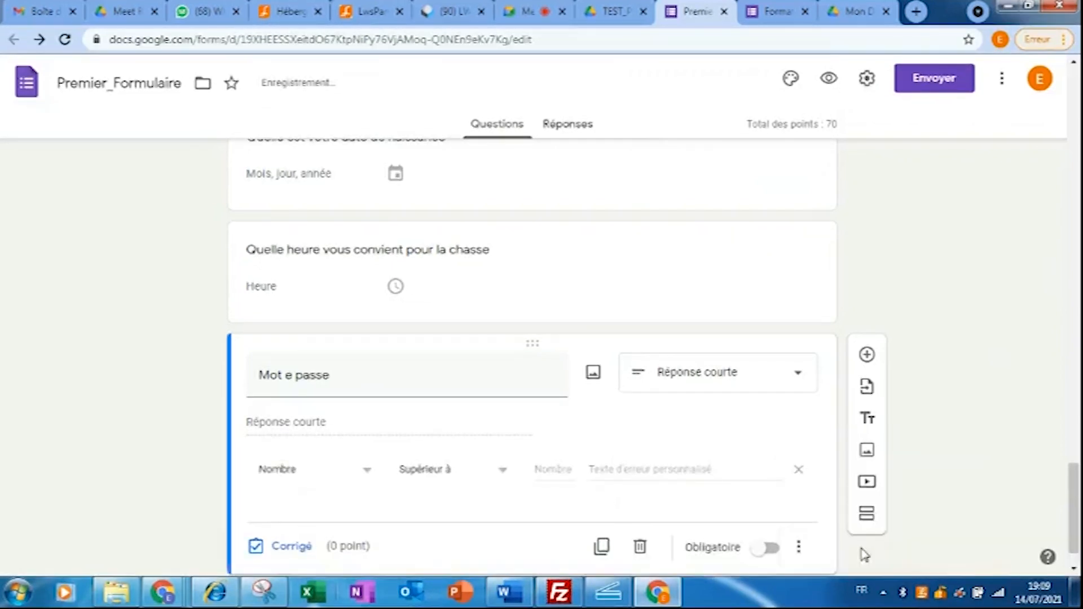
Step: Set the validation rule to Texte / Contient with the chosen password
scroll(1072, 486, "down", 1)
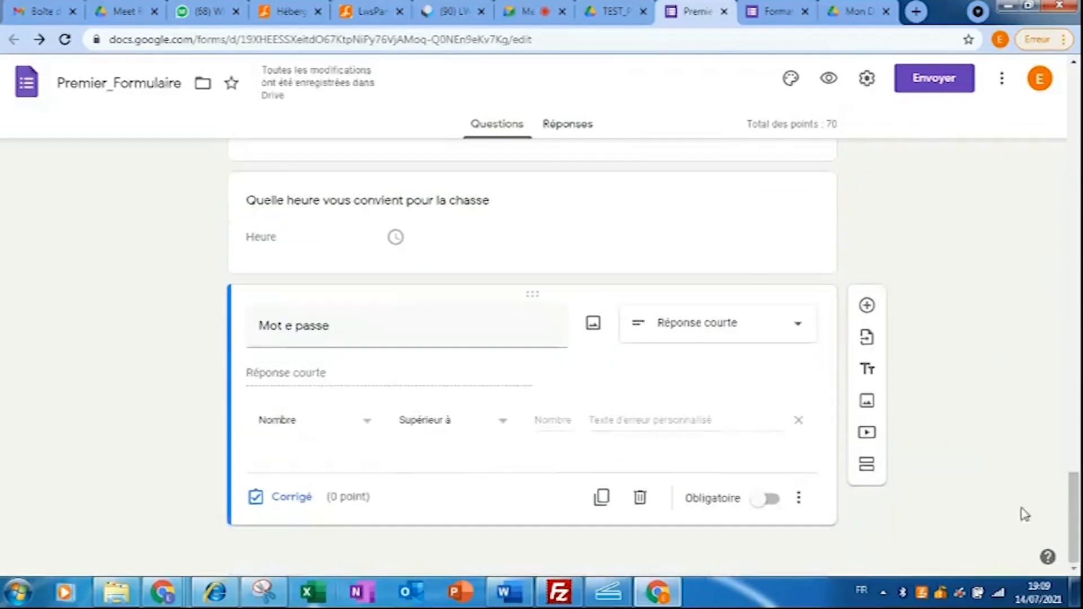
left_click(800, 502)
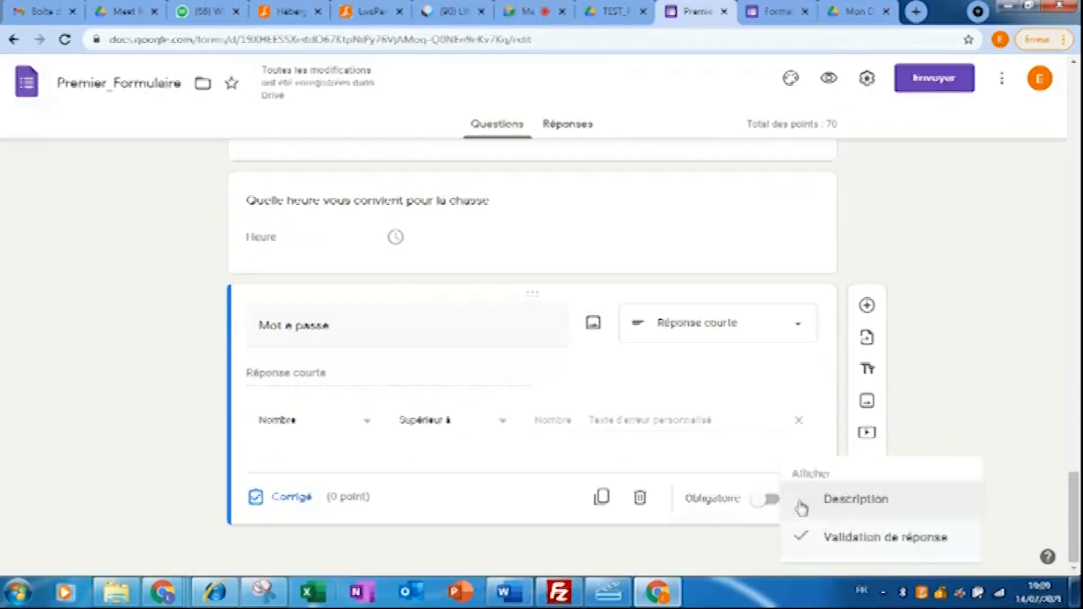
left_click(844, 537)
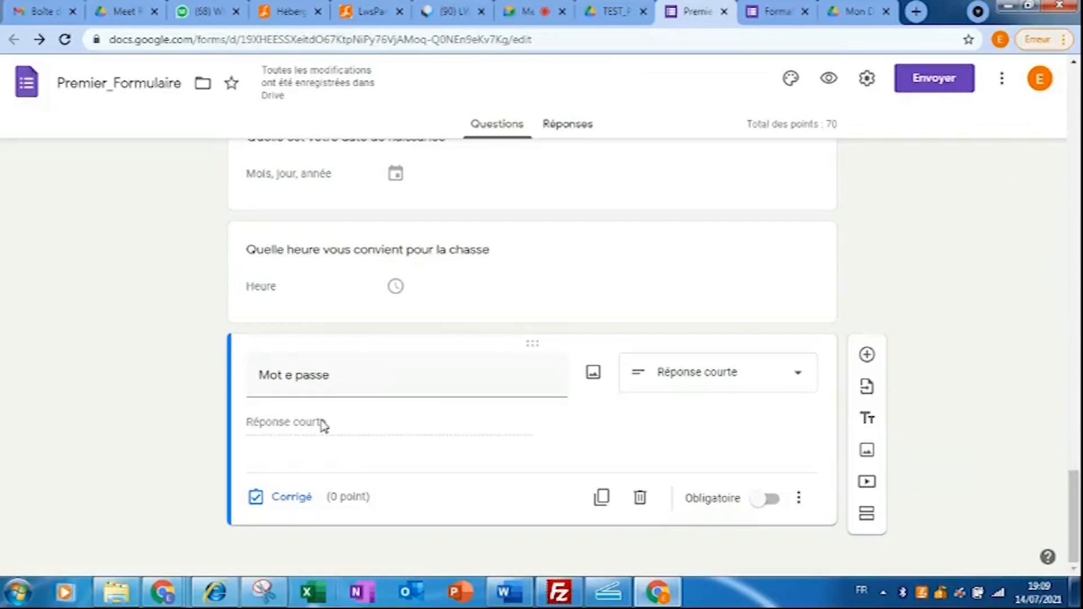
left_click(799, 500)
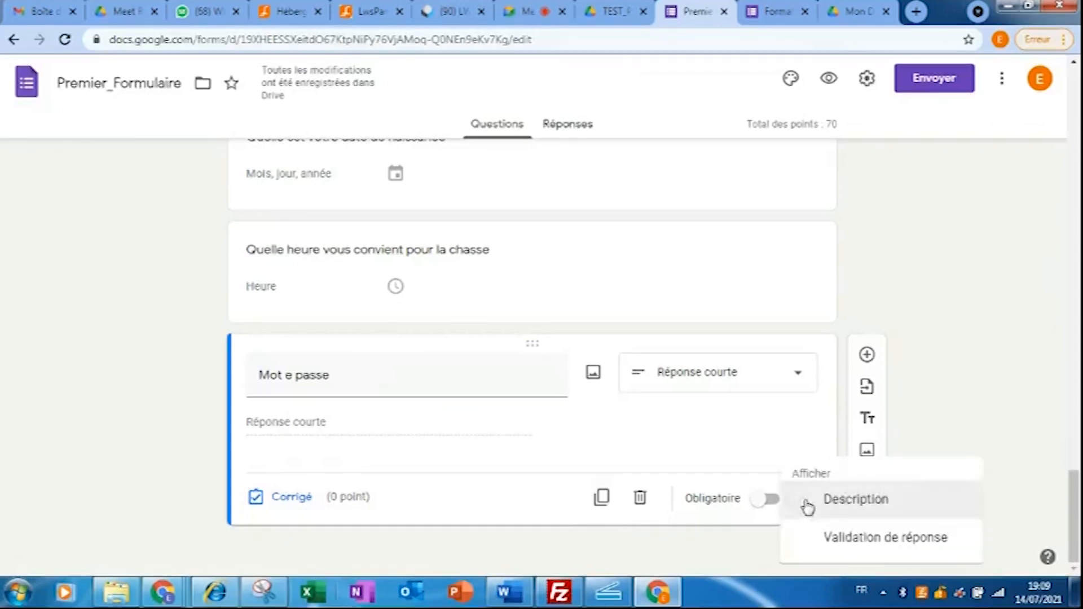
left_click(853, 543)
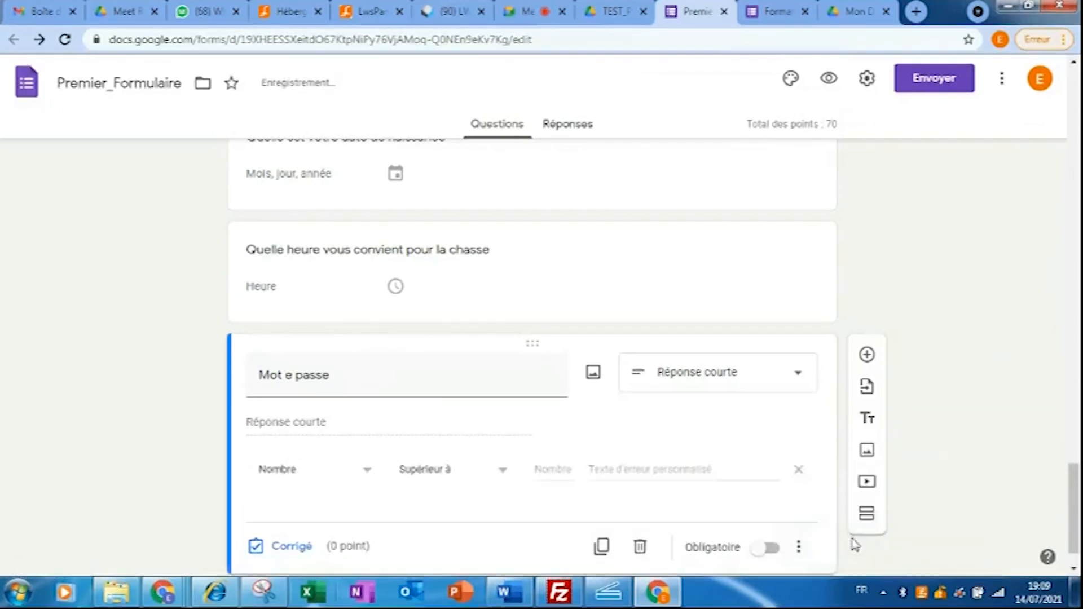
scroll(1072, 485, "down", 1)
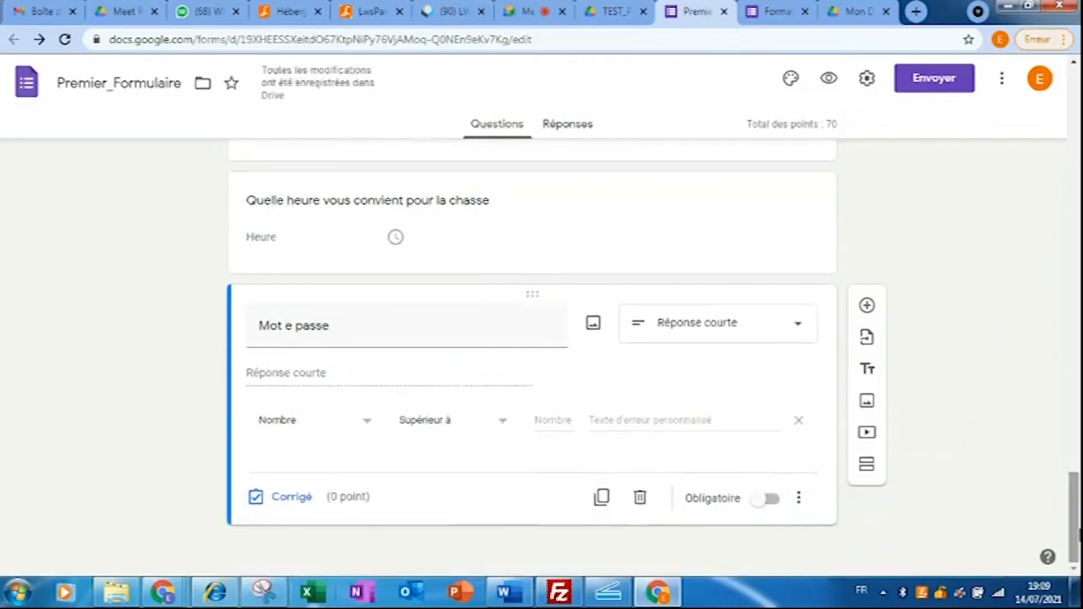
left_click(359, 427)
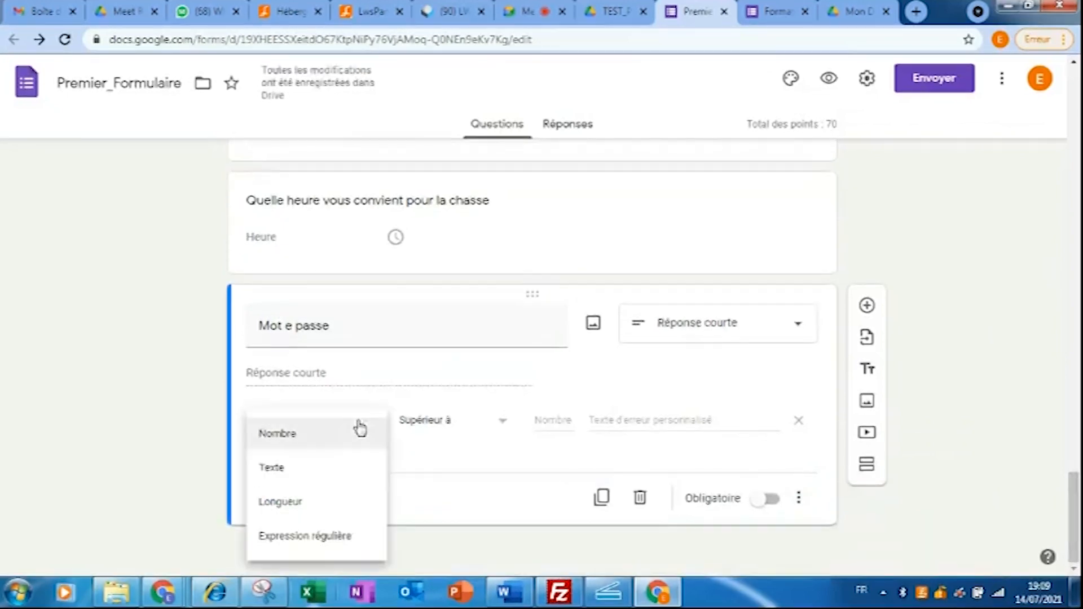
left_click(316, 474)
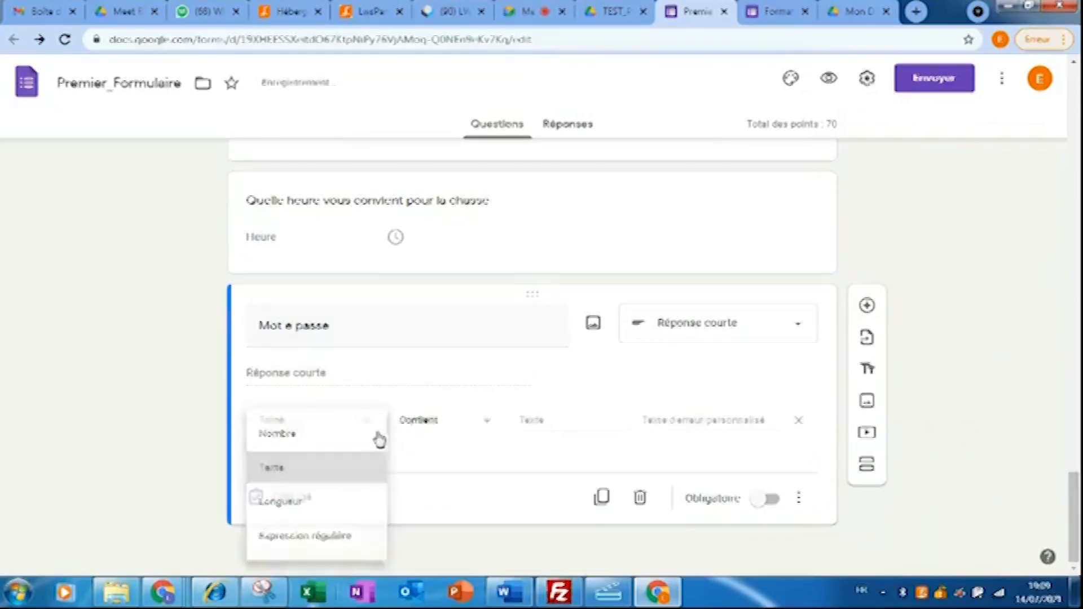
left_click(468, 433)
left_click(474, 433)
left_click(558, 418)
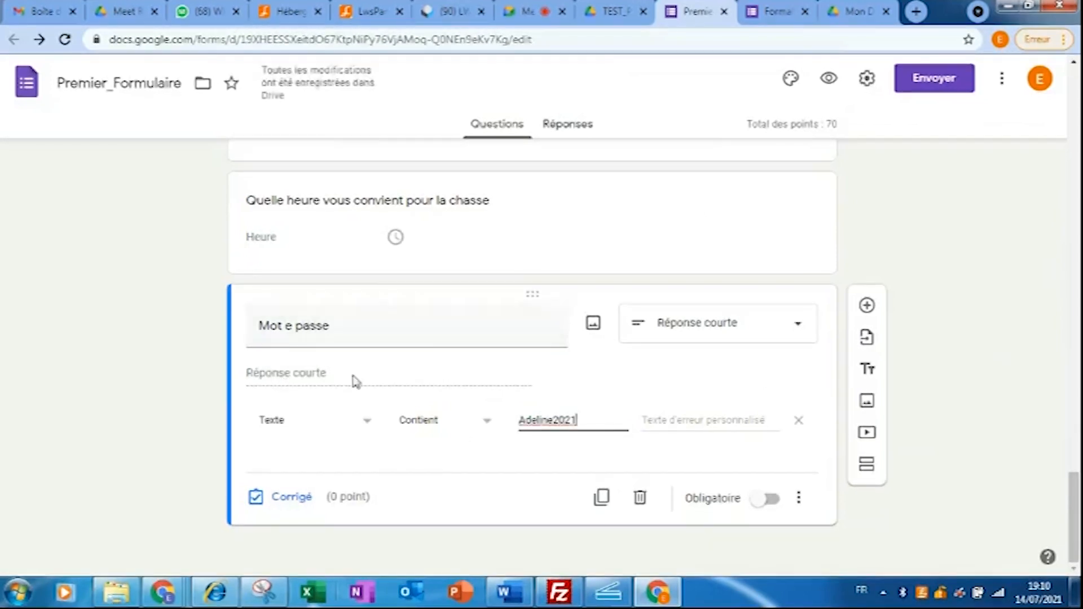
Step: Correct the title to 'Mot de passe' and make the question required
left_click(288, 325)
type("d")
key("BackSpace")
type("Mot de passe")
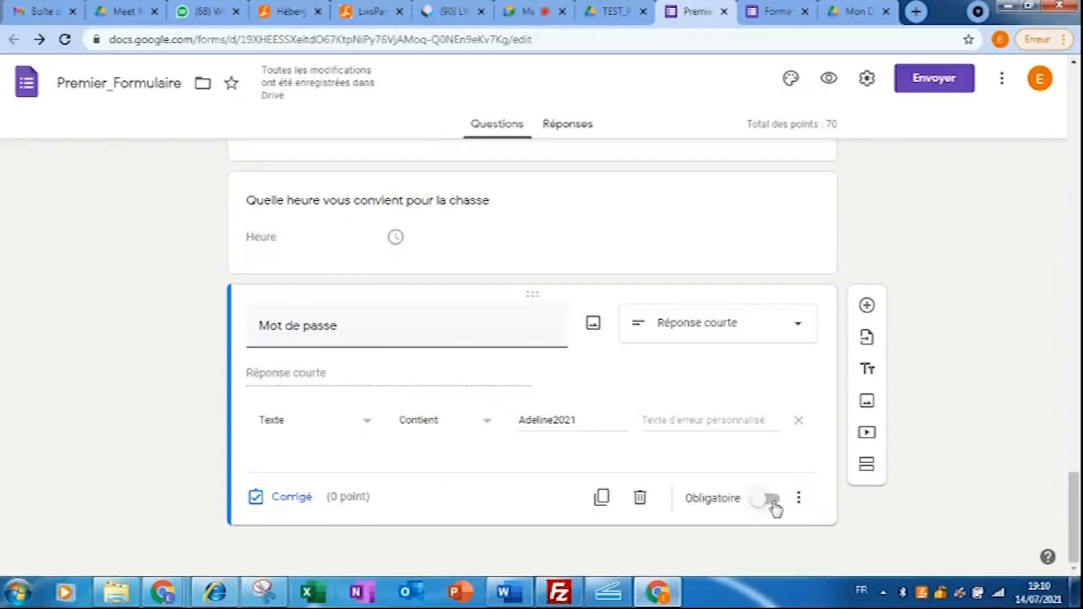
left_click(774, 503)
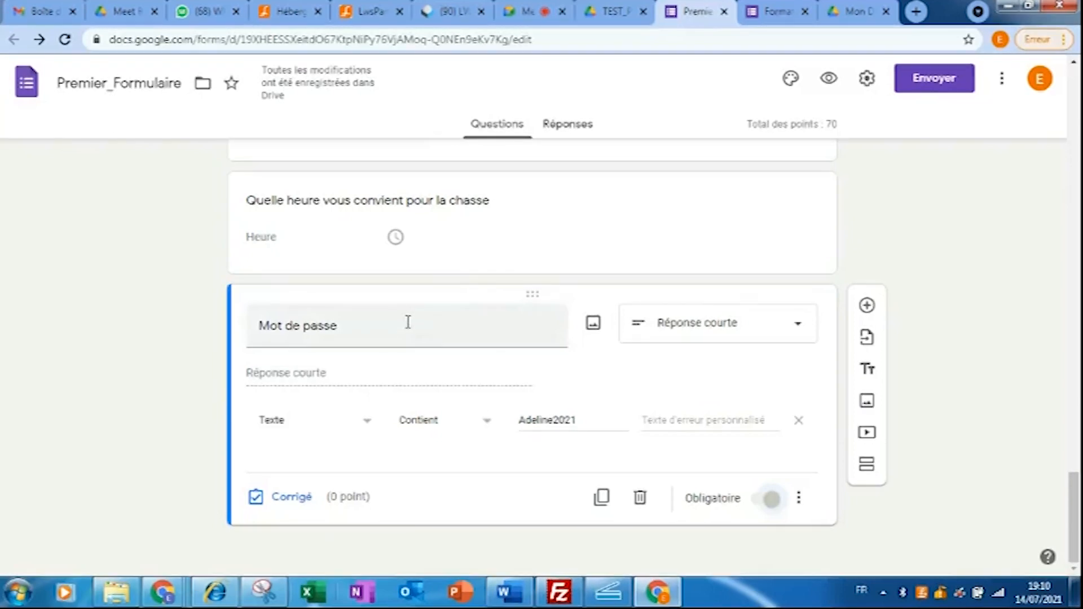
left_click(799, 16)
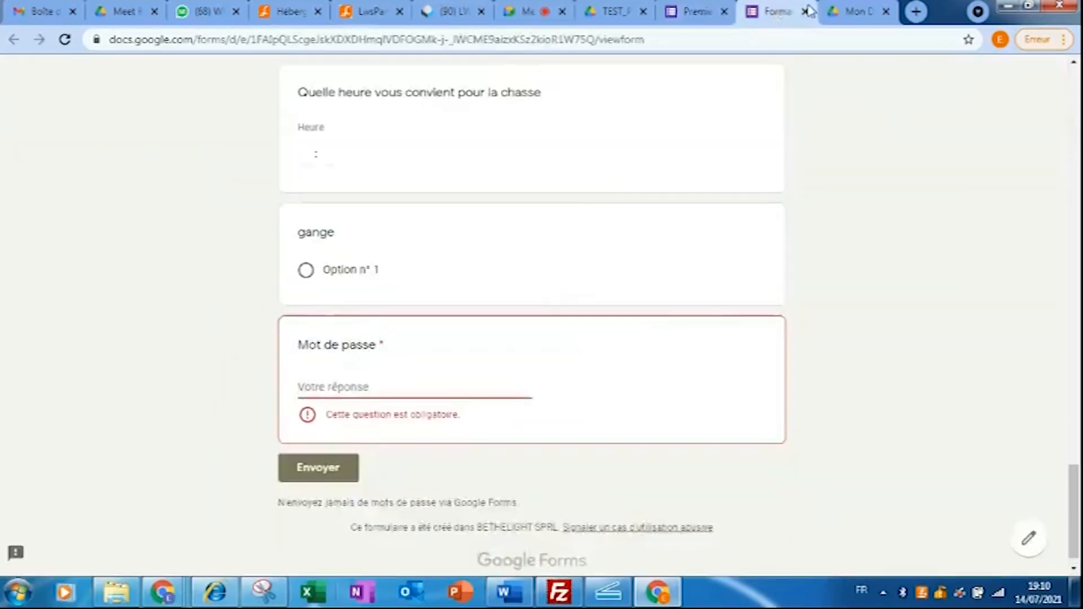
Step: Swap the old preview for a fresh one, check the Mot de passe question at the bottom, then return to the editor
left_click(804, 13)
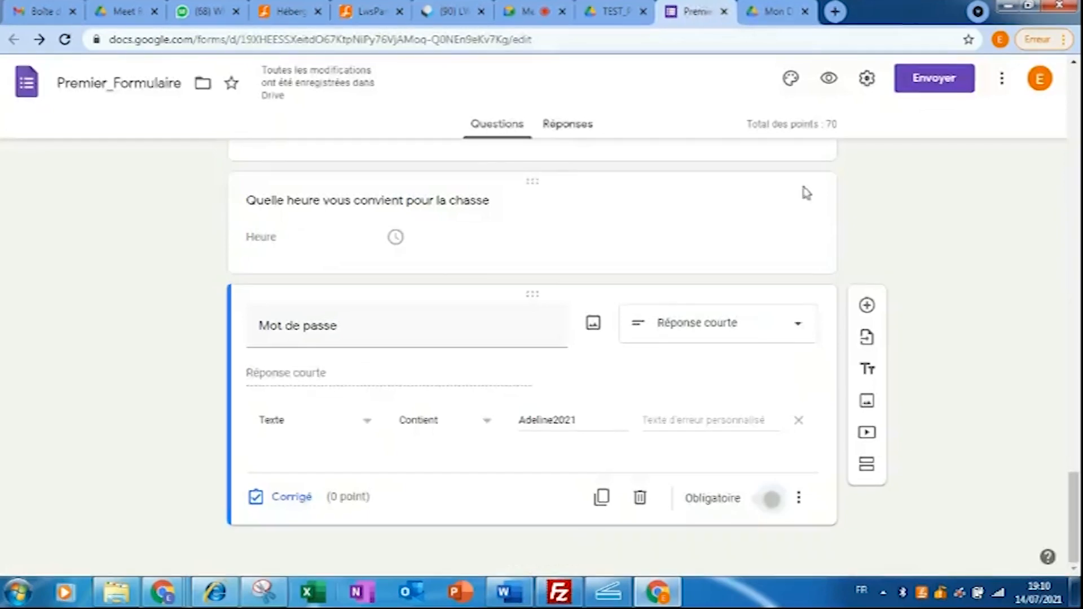
left_click(829, 80)
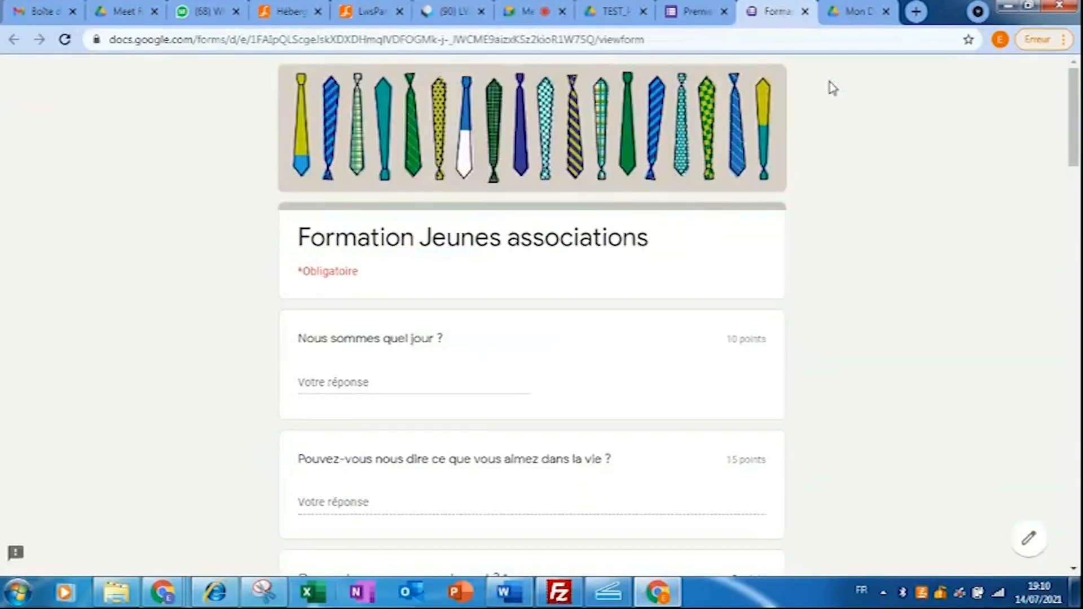
left_click_drag(1076, 132, 1075, 531)
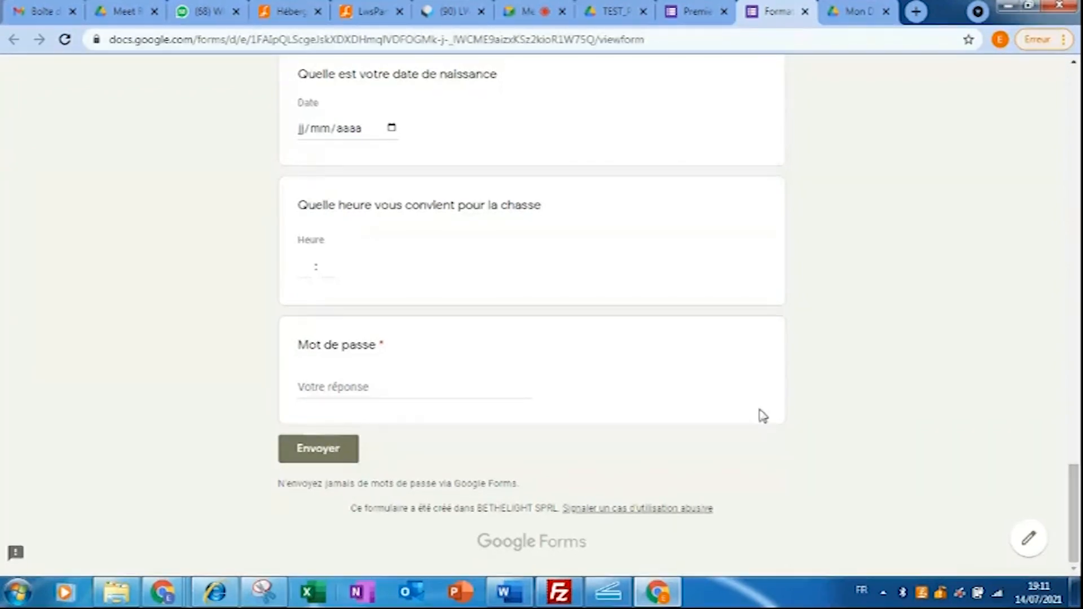
left_click(681, 11)
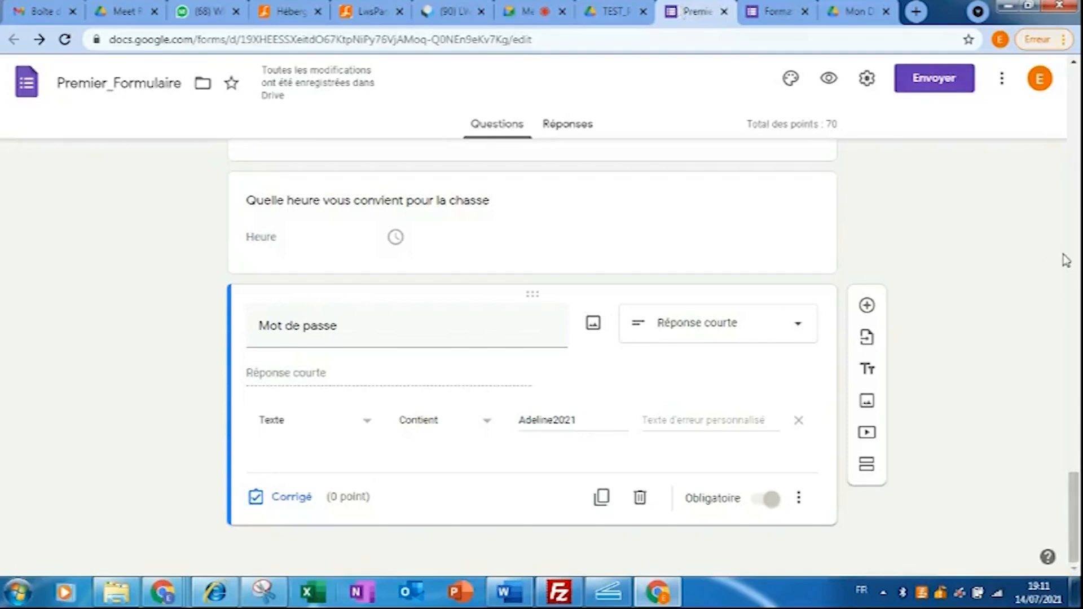
Step: In Paramètres, turn on e-mail address collection, set response copies to Toujours, and save
left_click_drag(1075, 496, 1056, 46)
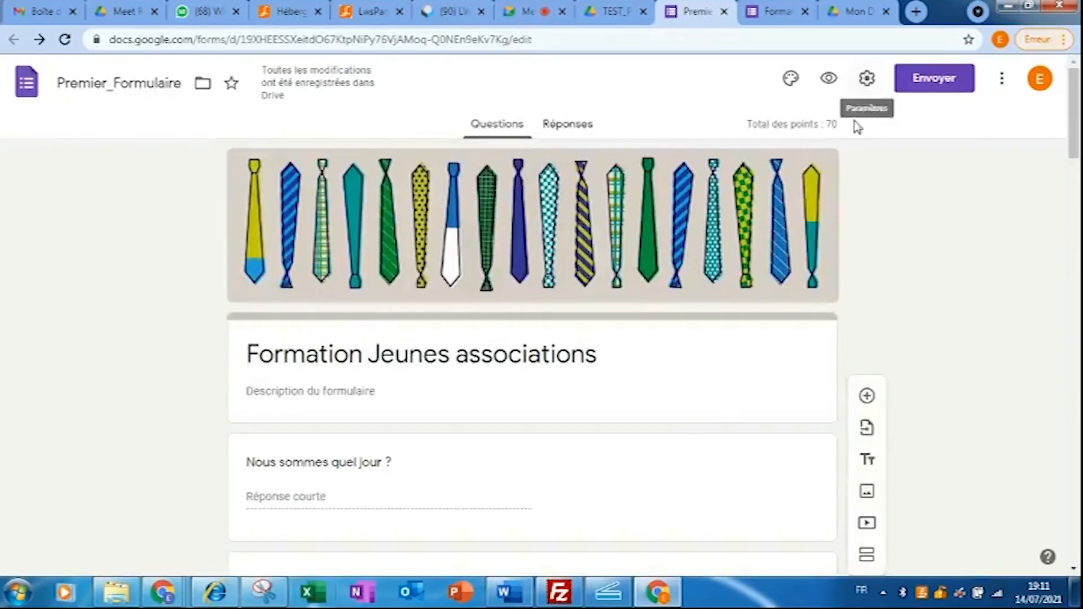
left_click(868, 82)
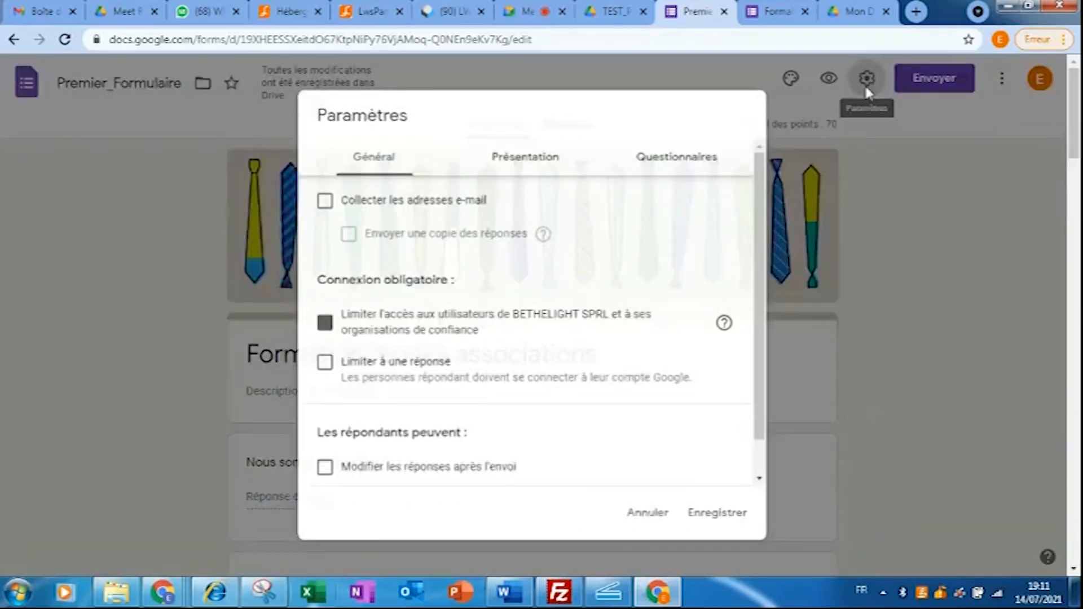
left_click(324, 200)
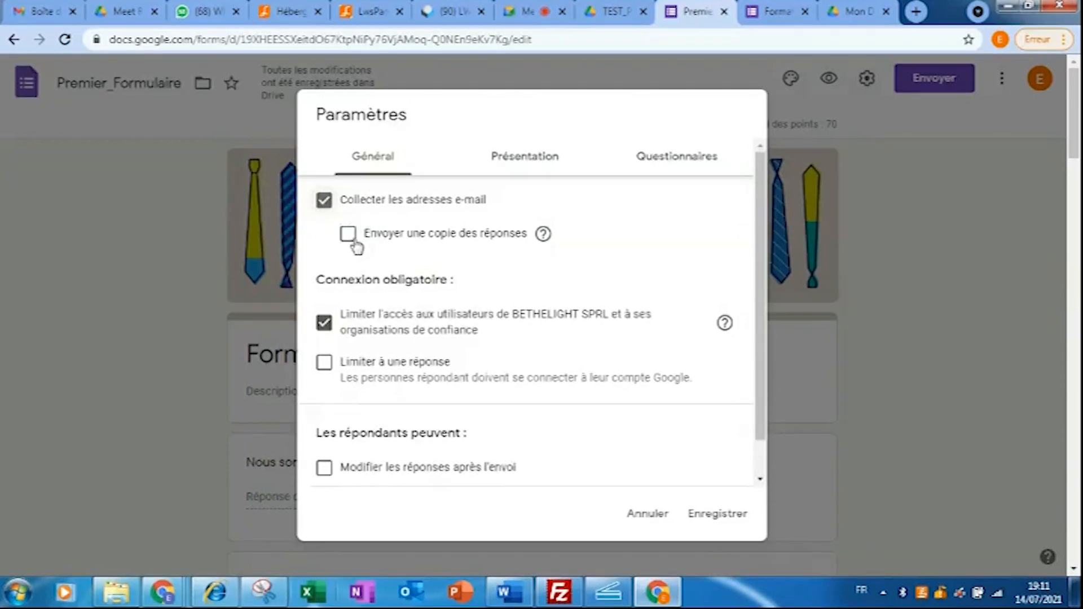
left_click(350, 236)
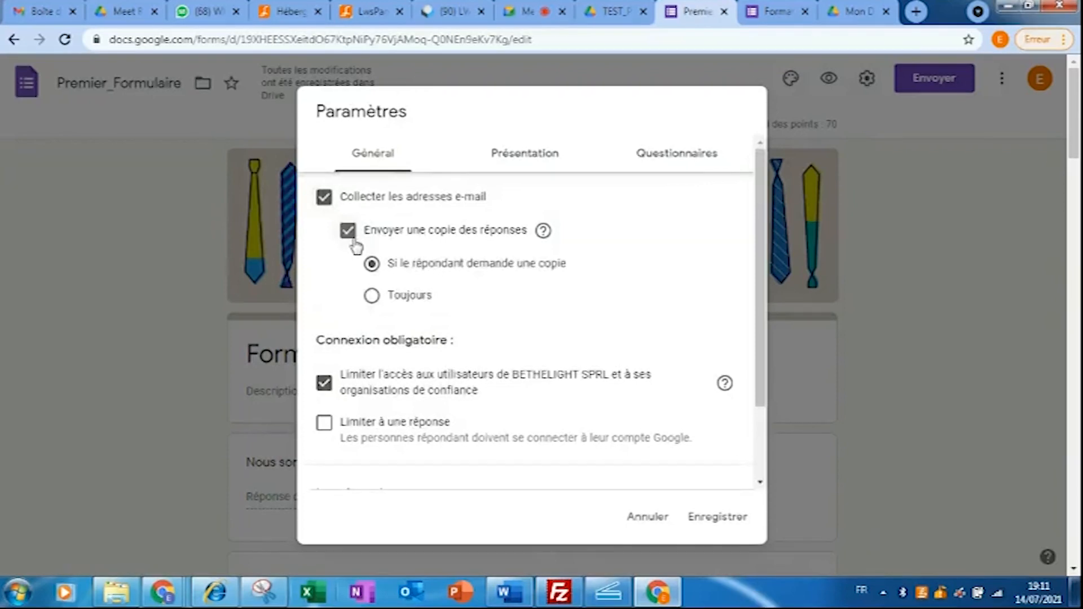
left_click(372, 296)
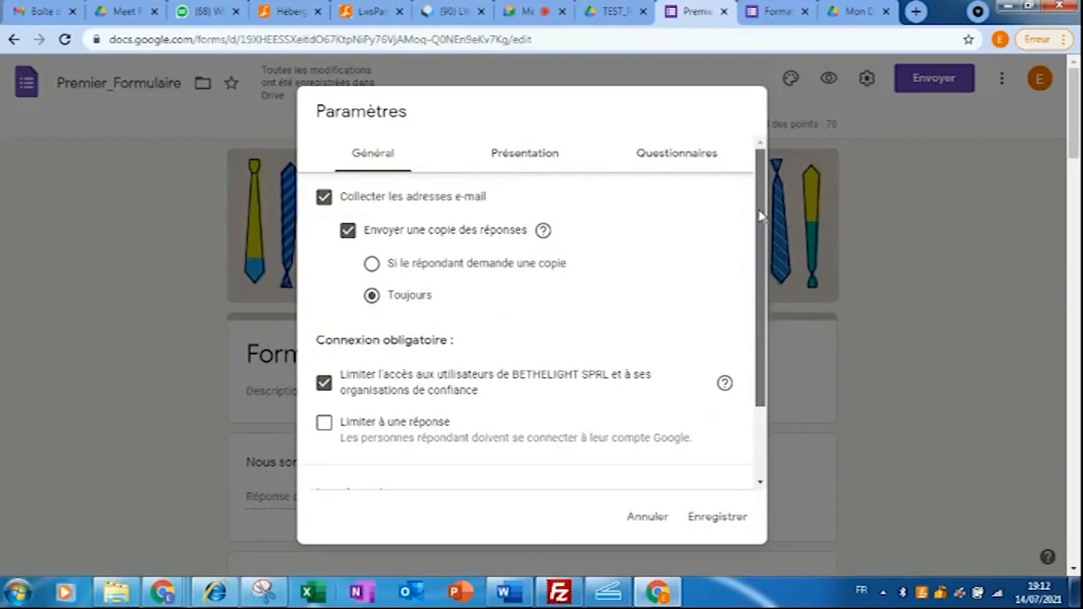
left_click_drag(762, 215, 764, 320)
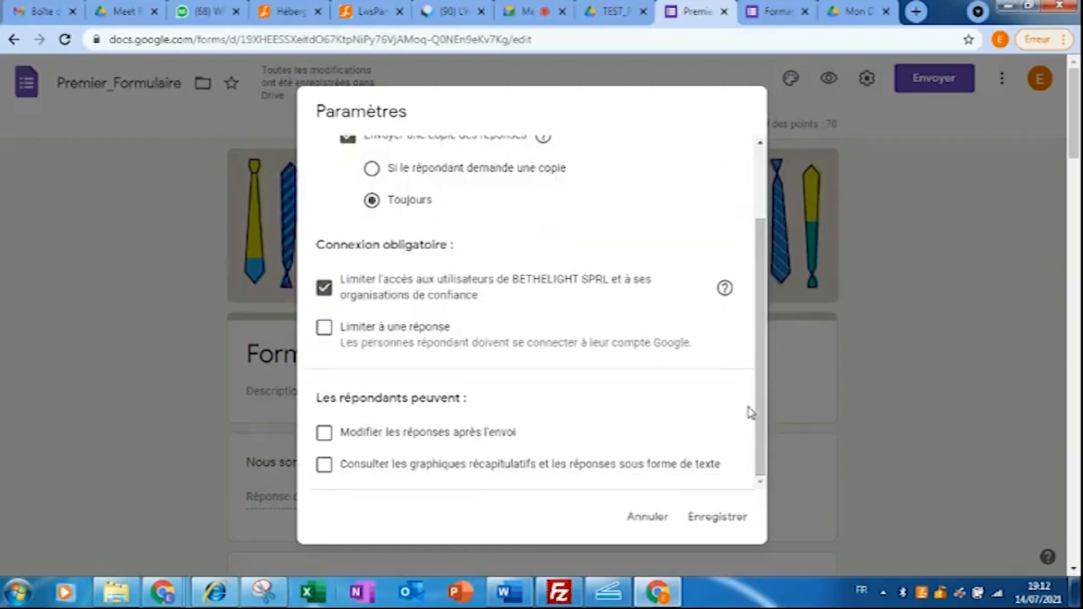
left_click(730, 518)
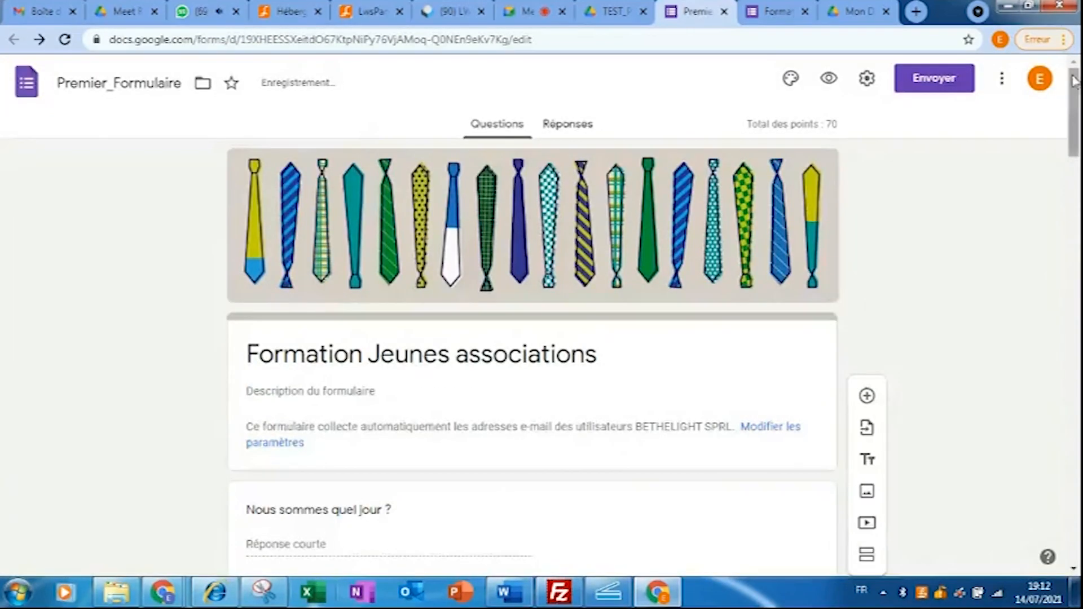
Step: Open a live preview to confirm respondents' e-mail addresses are recorded, then go back to the editor
scroll(1074, 85, "down", 5)
scroll(1074, 90, "up", 5)
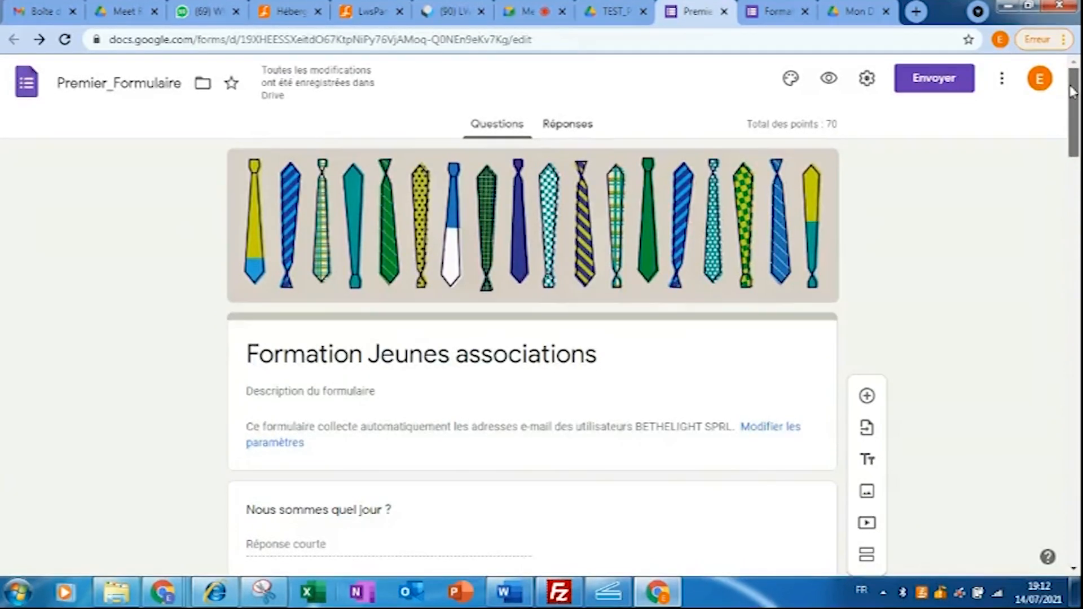
left_click_drag(1074, 91, 1073, 116)
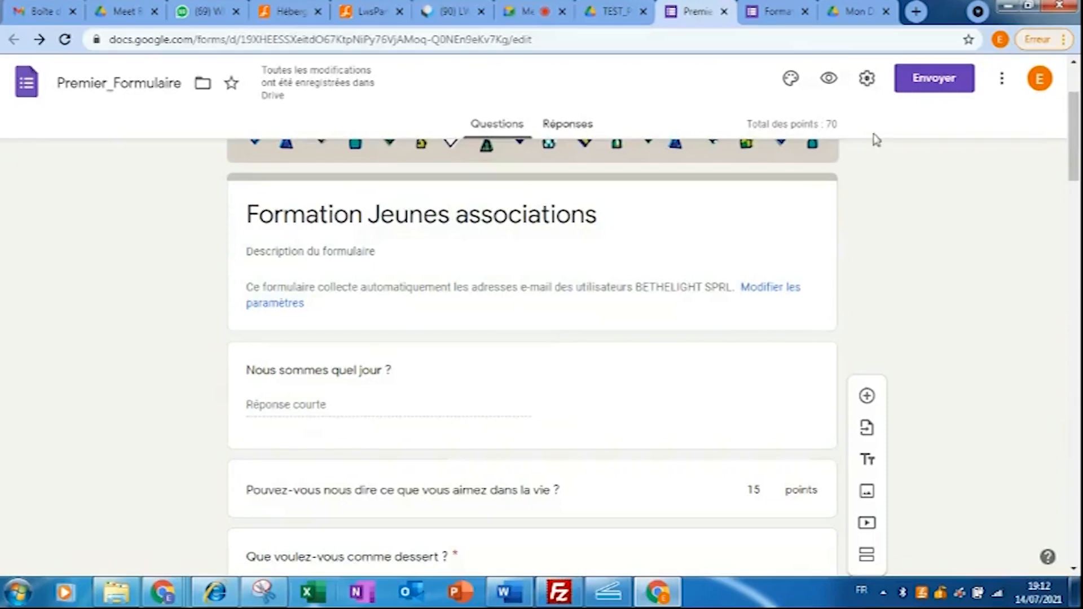
left_click(830, 80)
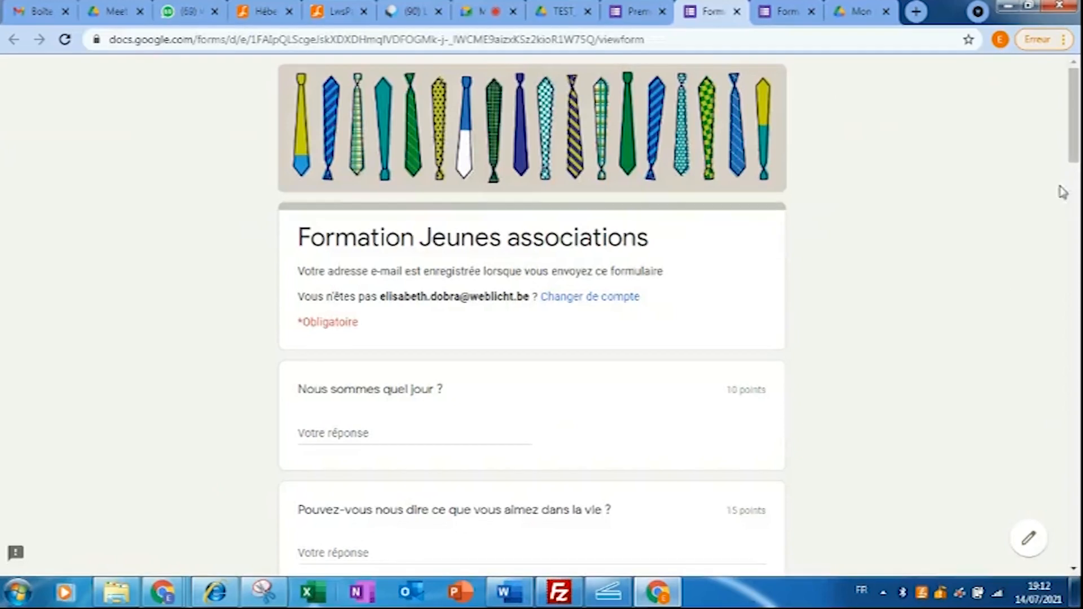
mouse_move(1076, 126)
left_mouse_down()
mouse_move(1080, 391)
mouse_move(1077, 142)
left_mouse_up()
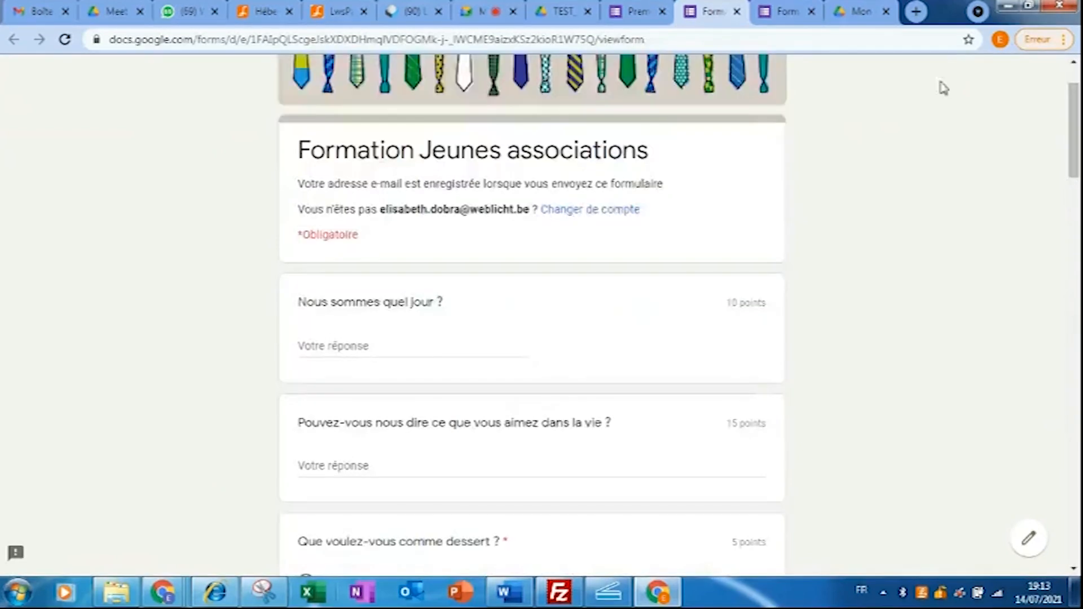
key("ctrl+shift+Tab")
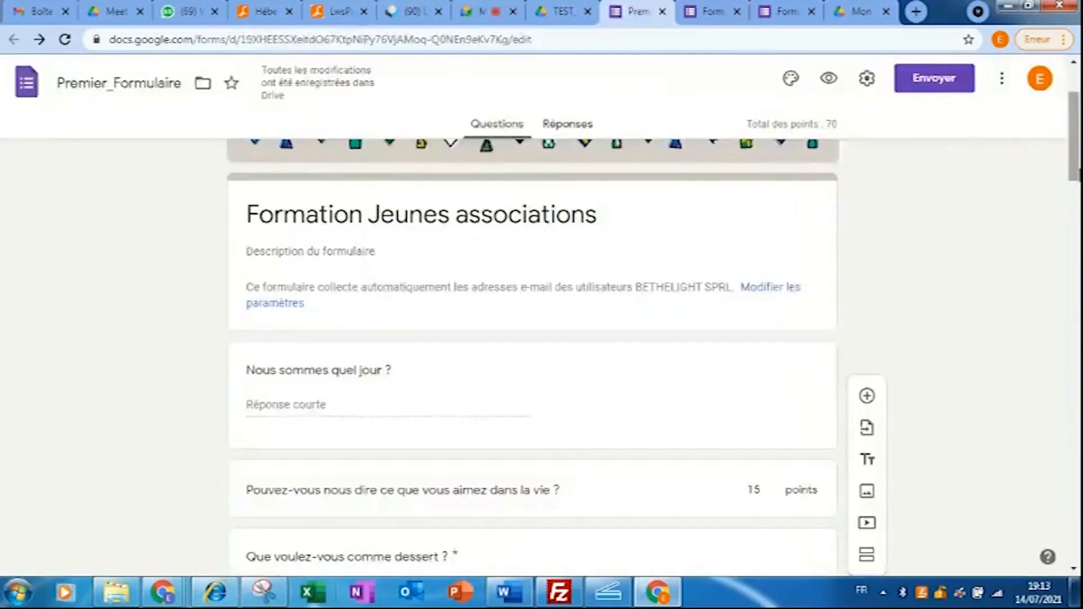
left_click_drag(1075, 140, 1044, 145)
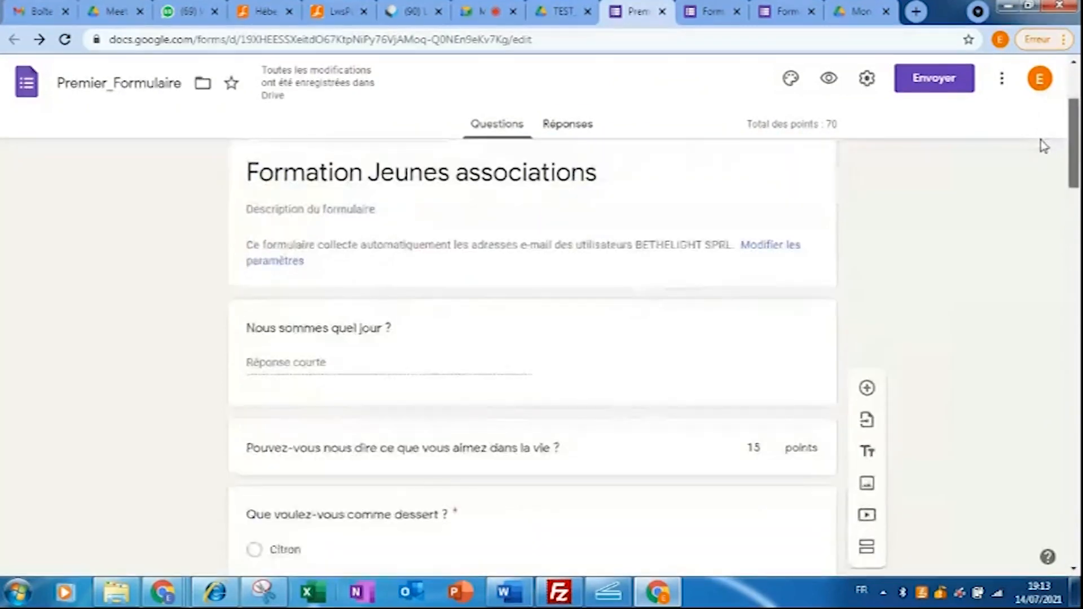
left_click(868, 396)
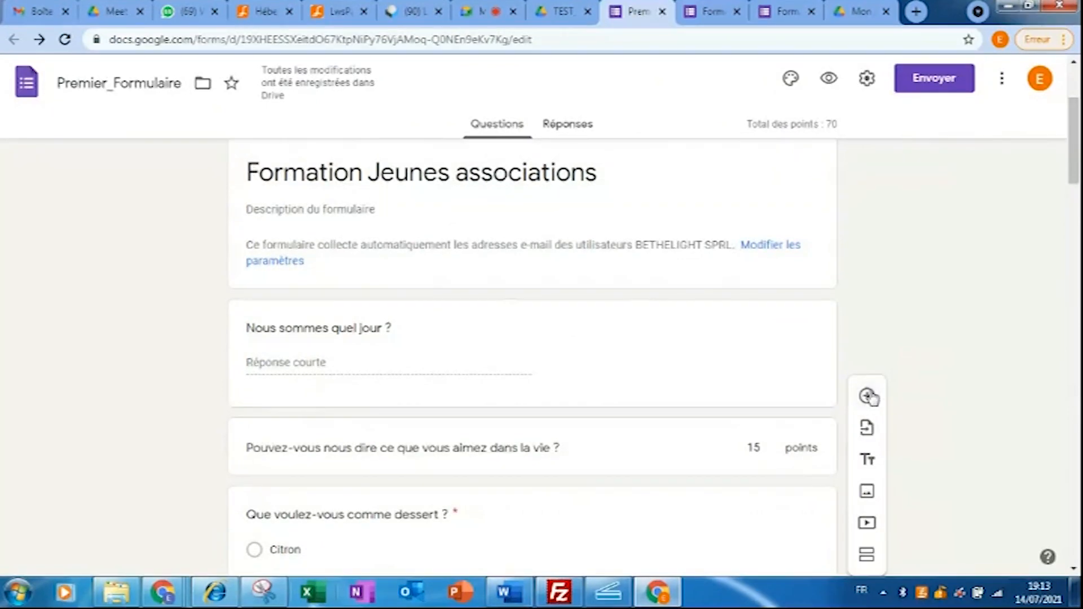
mouse_move(1074, 138)
left_mouse_down()
mouse_move(1074, 148)
mouse_move(1073, 123)
left_mouse_up()
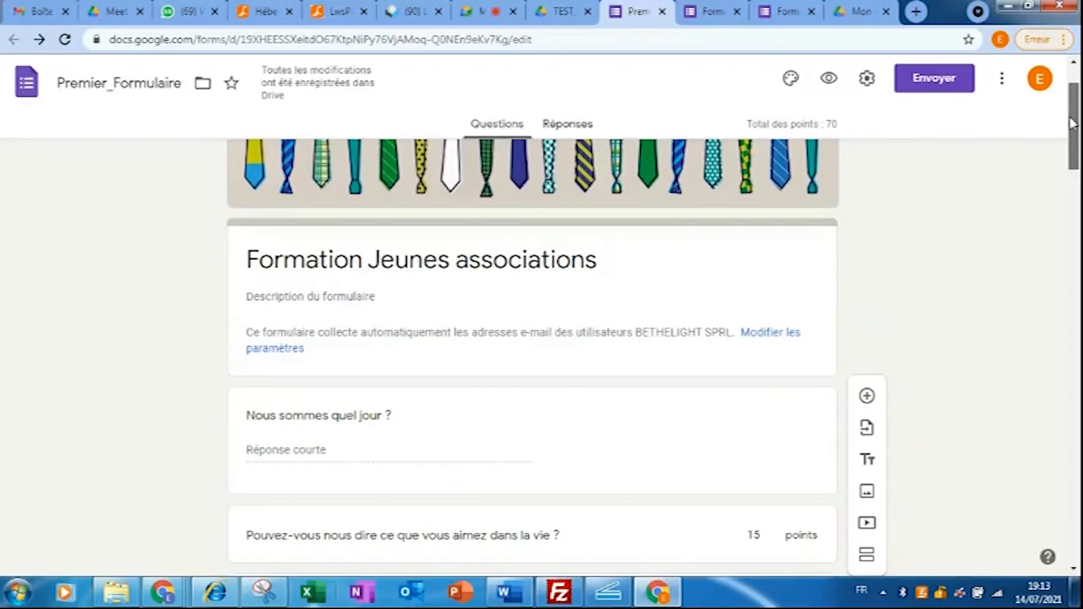
left_click_drag(1074, 123, 1075, 516)
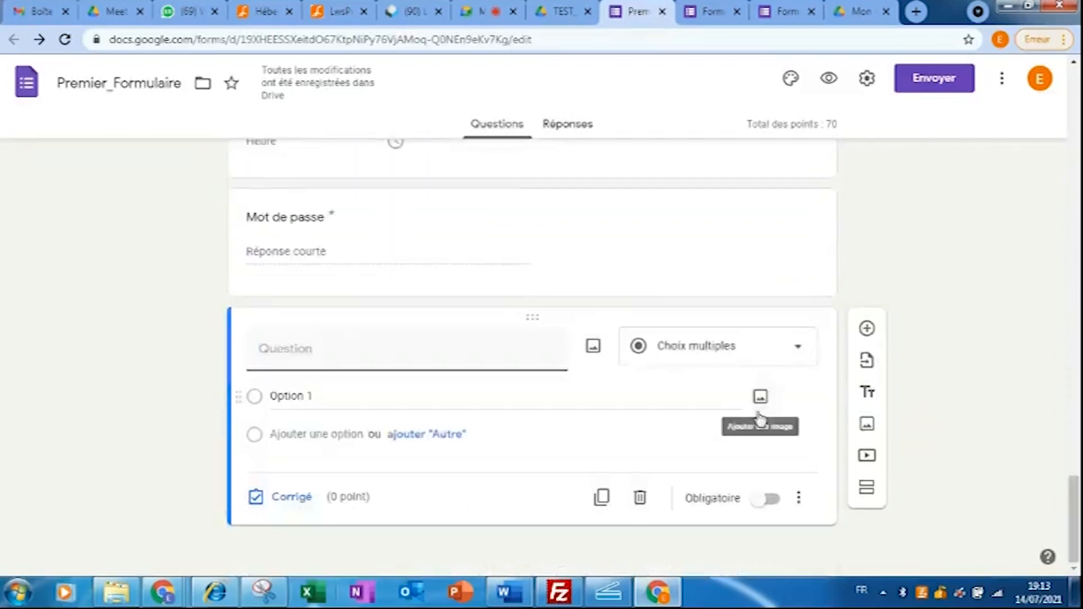
left_click(762, 358)
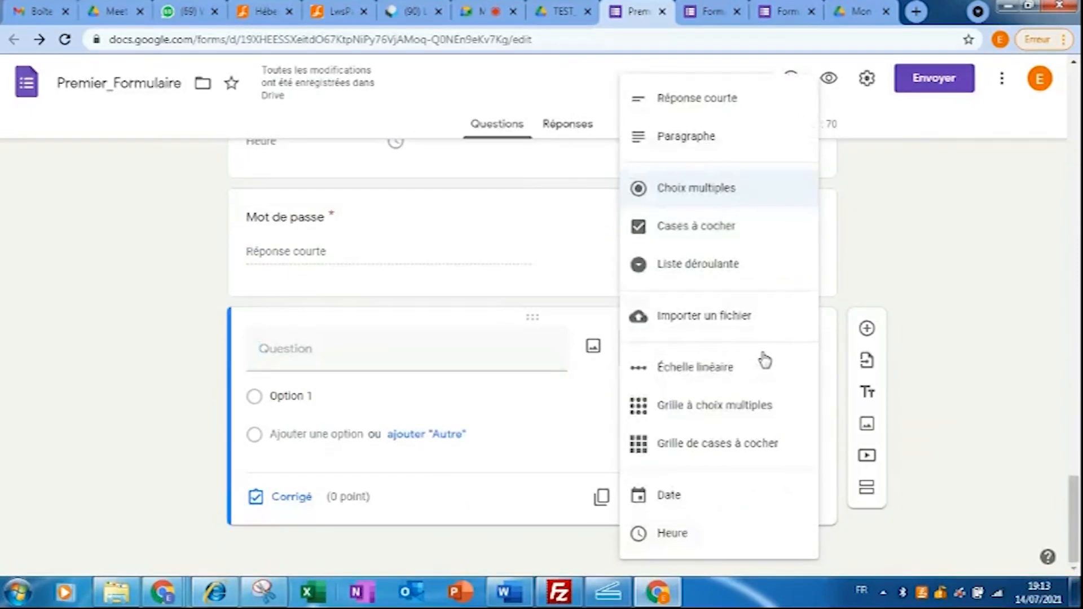
left_click(916, 232)
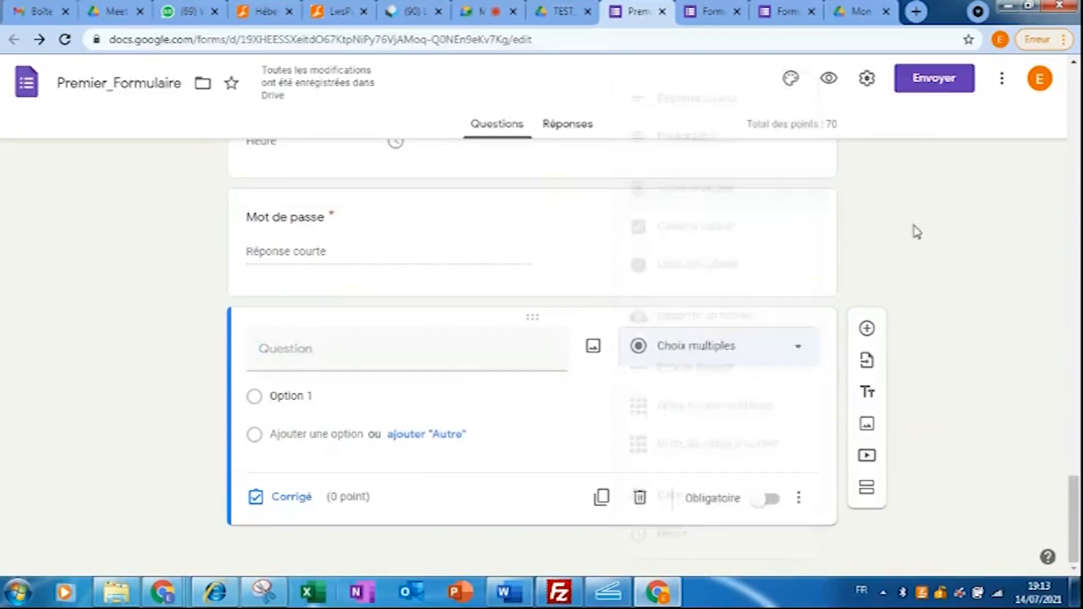
left_click(640, 498)
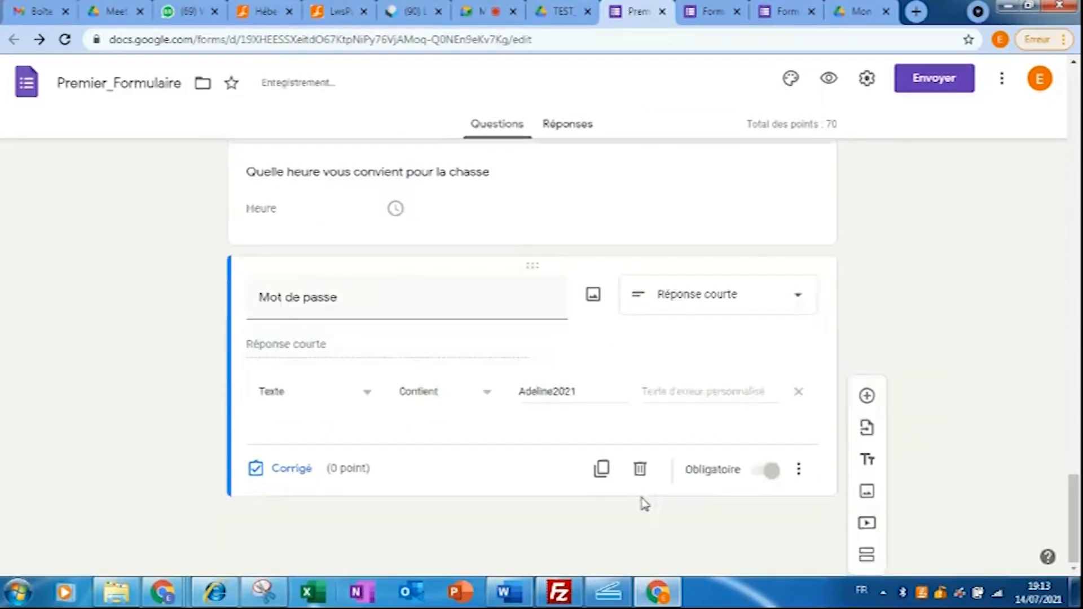
left_click_drag(1073, 491, 1066, 112)
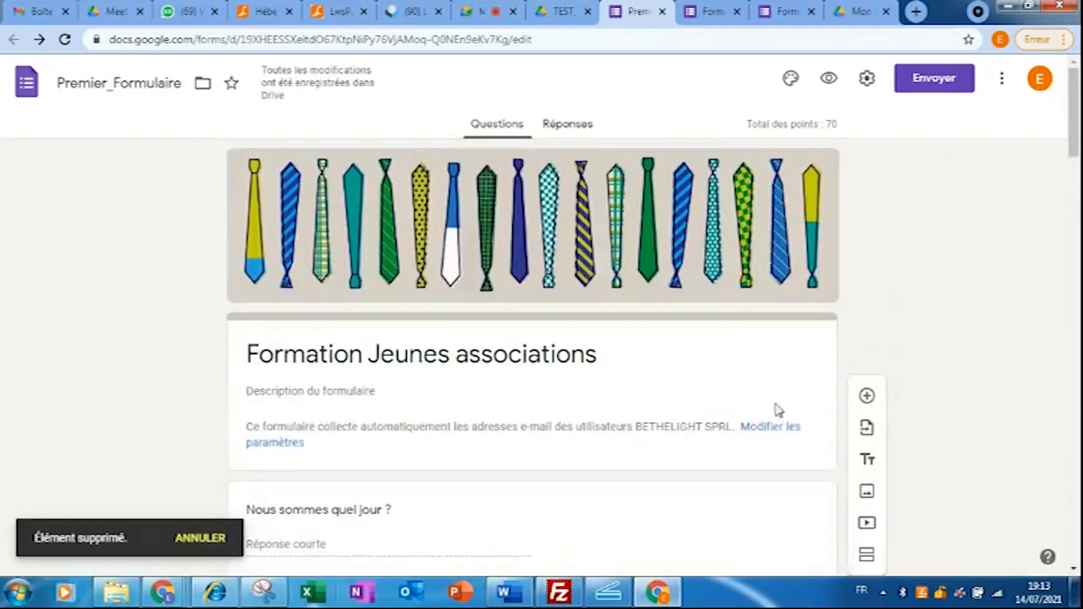
left_click(782, 442)
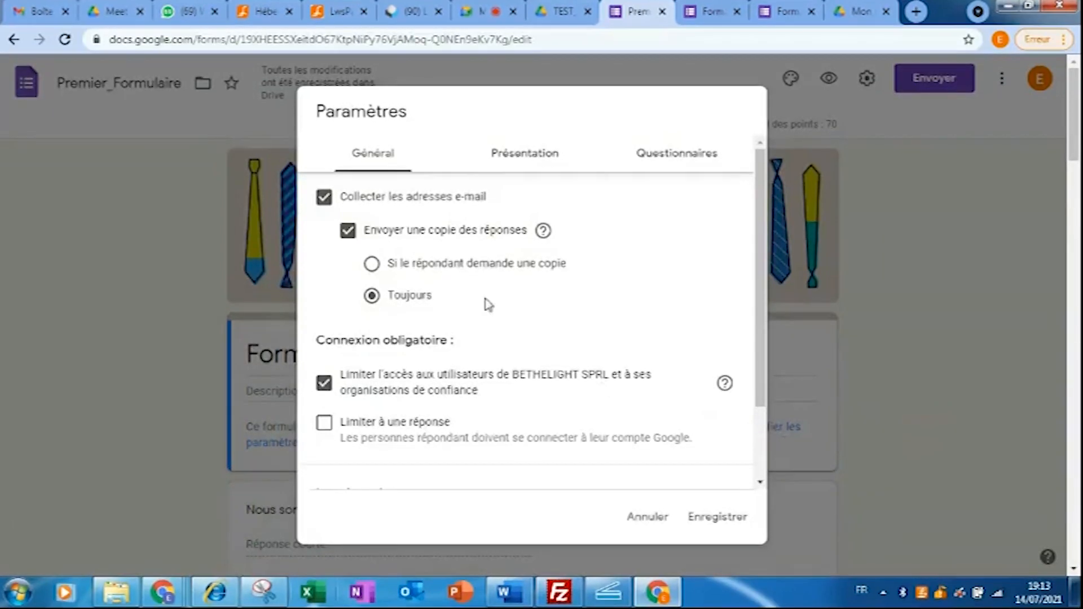
Step: Uncheck 'Limiter l'accès aux utilisateurs…' in the settings and save the change
left_click(324, 387)
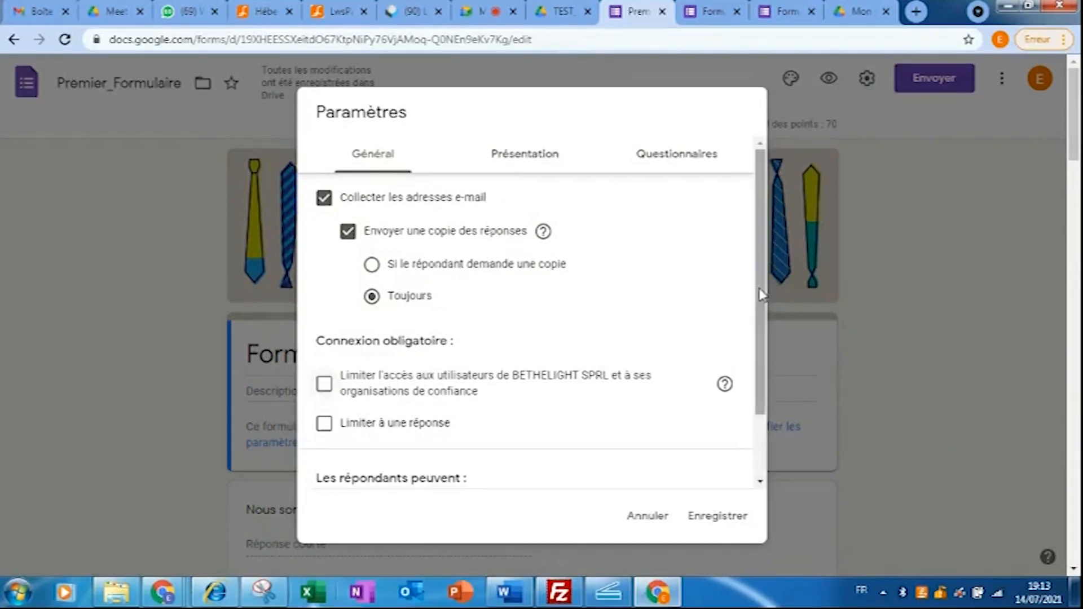
scroll(762, 395, "down", 2)
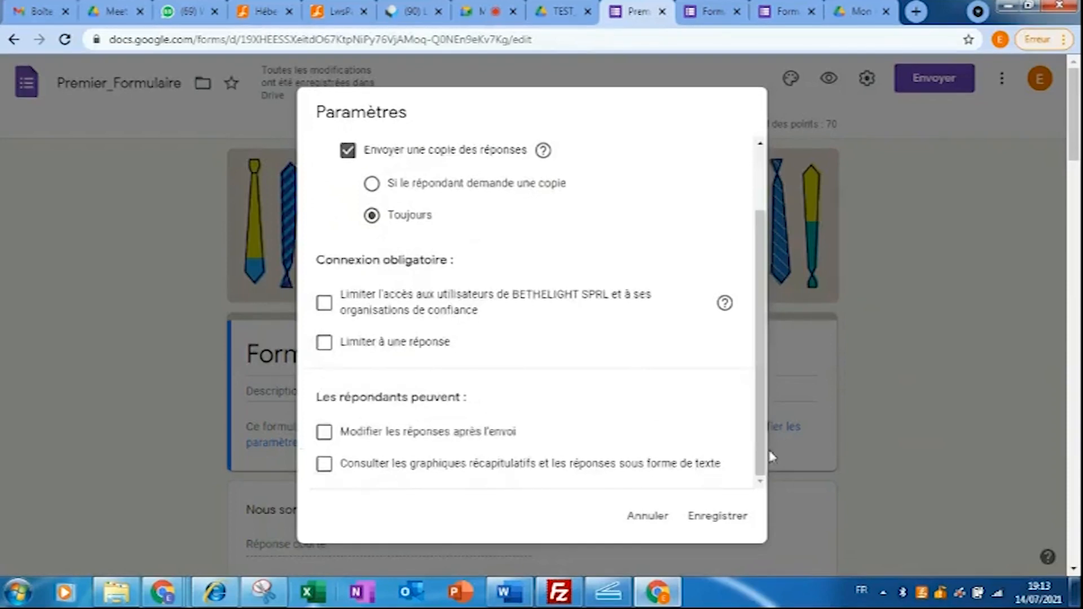
left_click(712, 524)
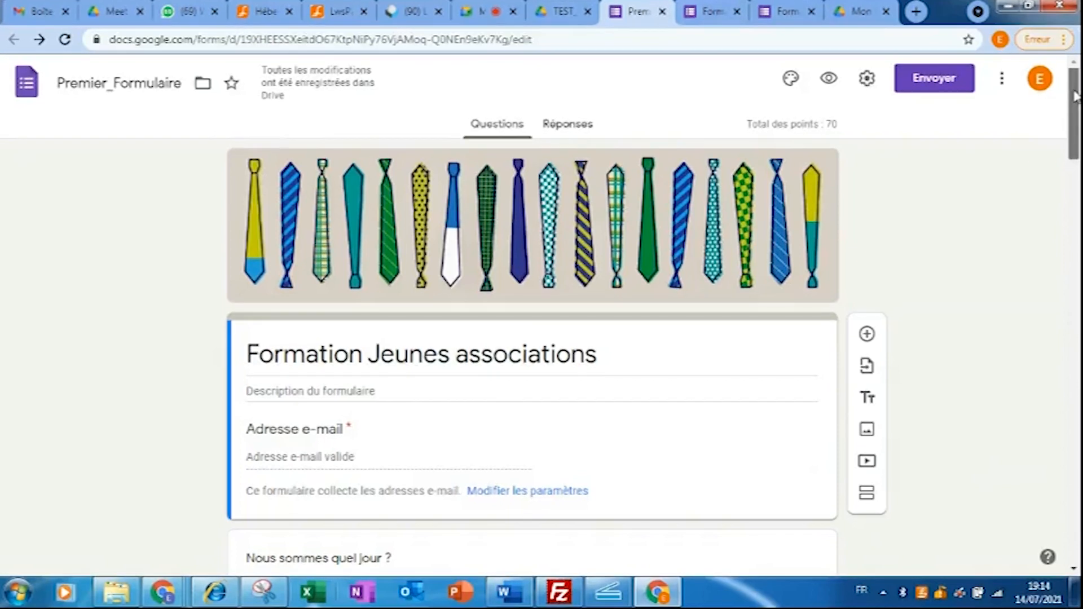
Step: Glance at the preview tab, return to the editor, dismiss the Meet notification, and open Paramètres
mouse_move(1077, 96)
left_mouse_down()
mouse_move(1075, 372)
mouse_move(1071, 76)
left_mouse_up()
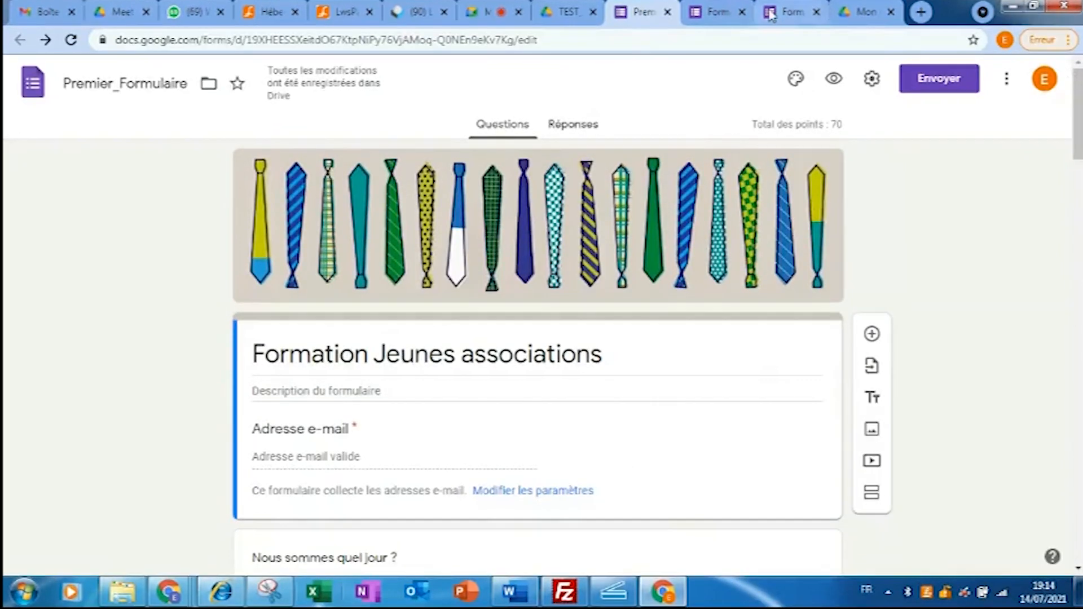
left_click(717, 13)
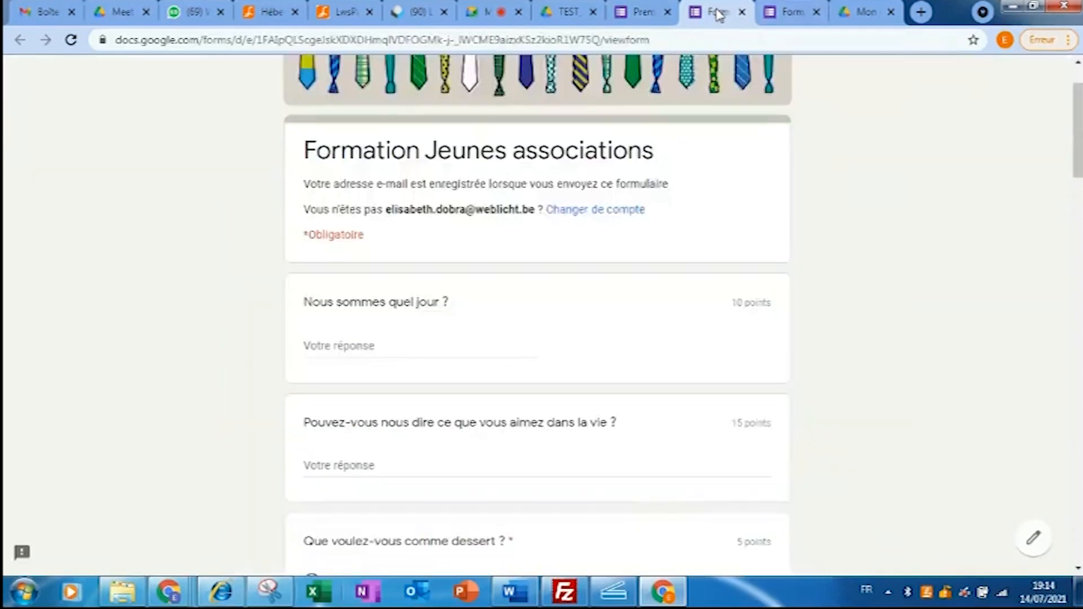
left_click(642, 10)
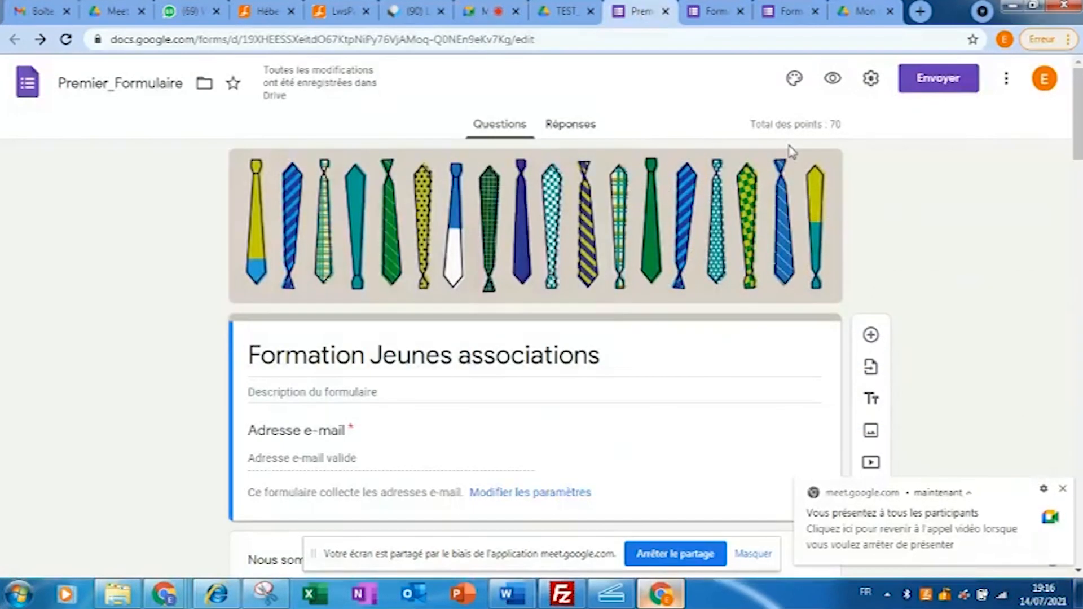
left_click(1062, 488)
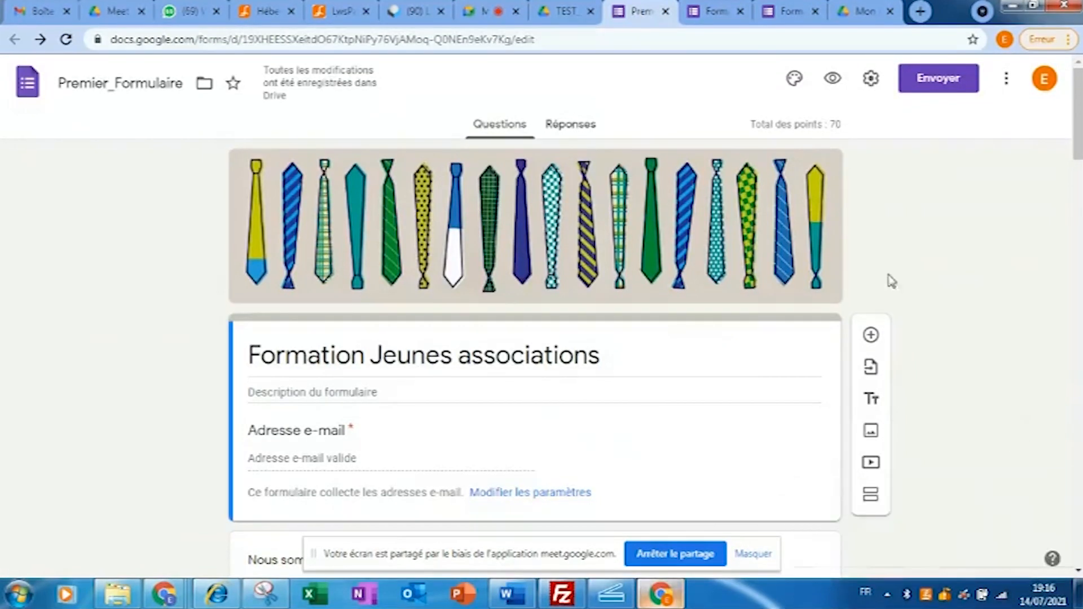
left_click(869, 84)
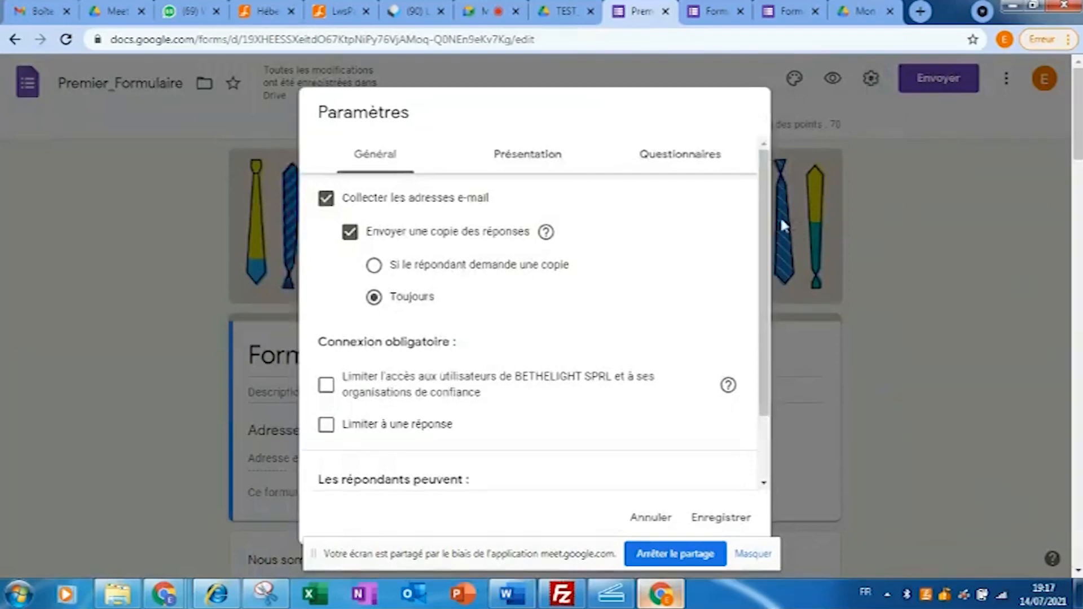
Step: Under Présentation, set the confirmation message to 'Merci beaucoup d'avoir completeé ce formulaire!!! Un grand merci! Merci! Merci!'
mouse_move(764, 226)
left_mouse_down()
mouse_move(765, 263)
mouse_move(764, 213)
left_mouse_up()
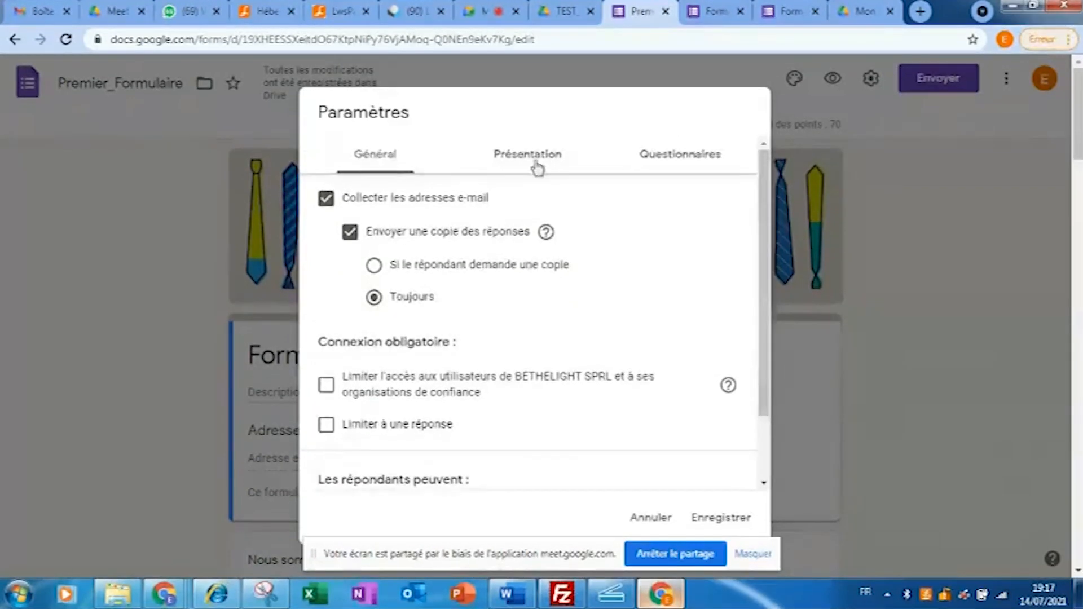
left_click(536, 168)
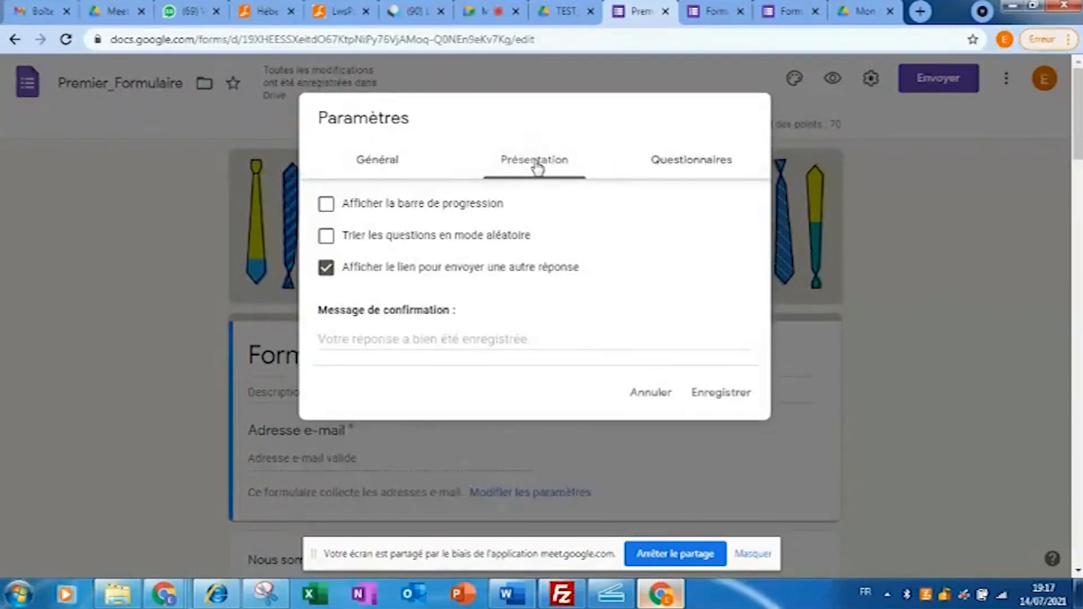
left_click(391, 339)
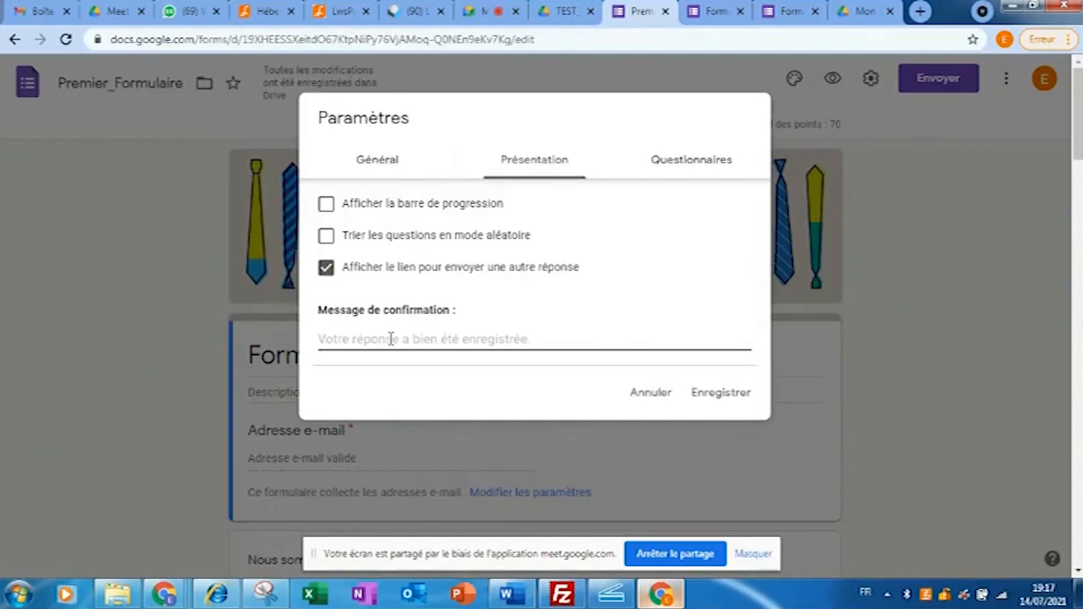
type("Merci beauc")
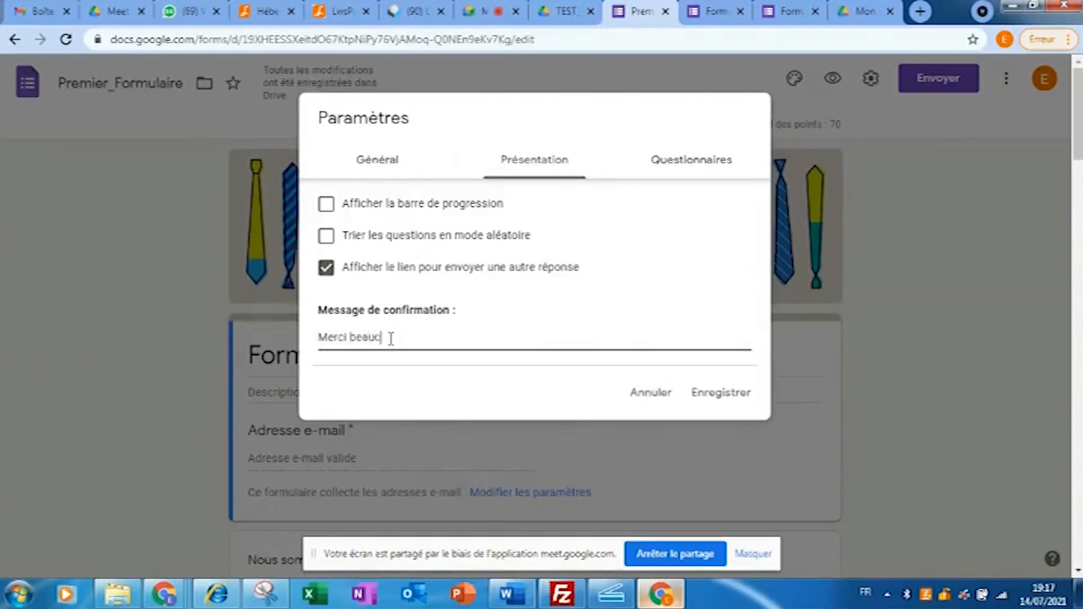
type("oup d'avoir completeé ce form")
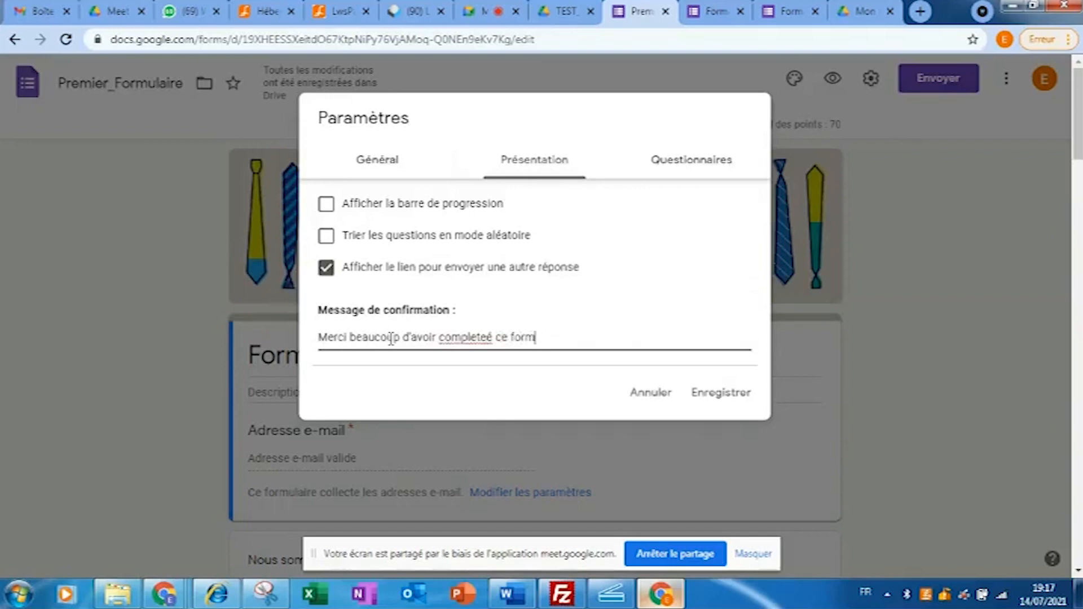
type("ulaire!!! Un grand merci! Merci! ")
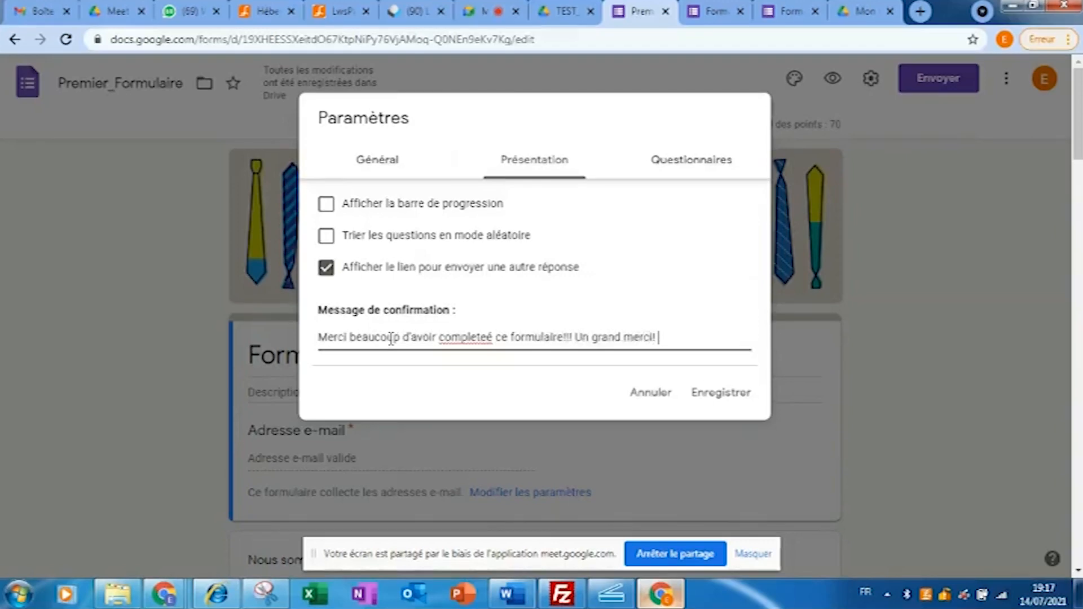
type("Merci!")
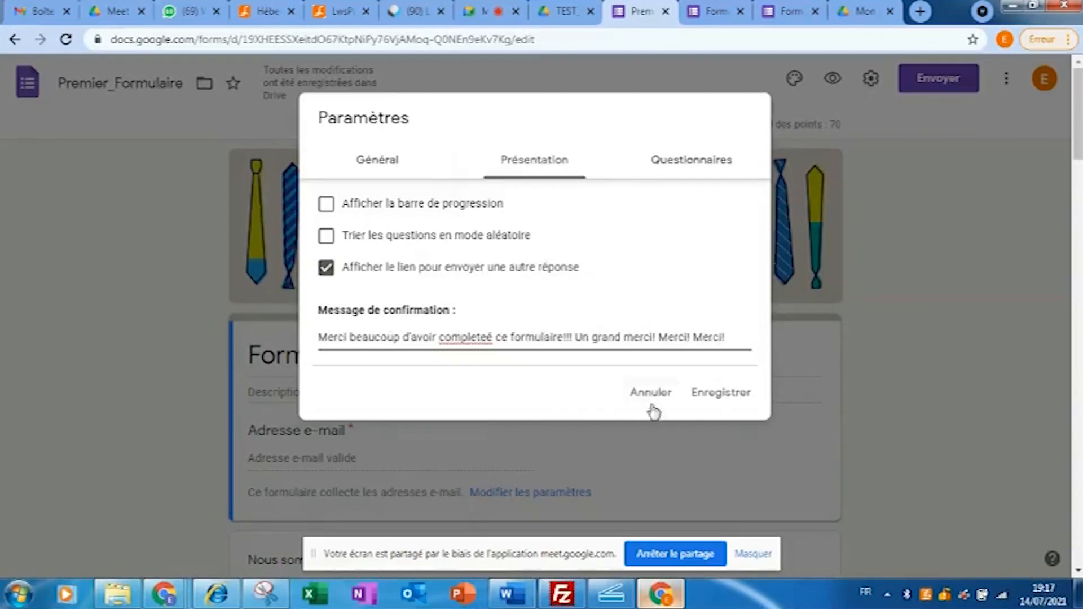
Step: Save the settings with the new confirmation message and scroll back through the form
left_click(728, 402)
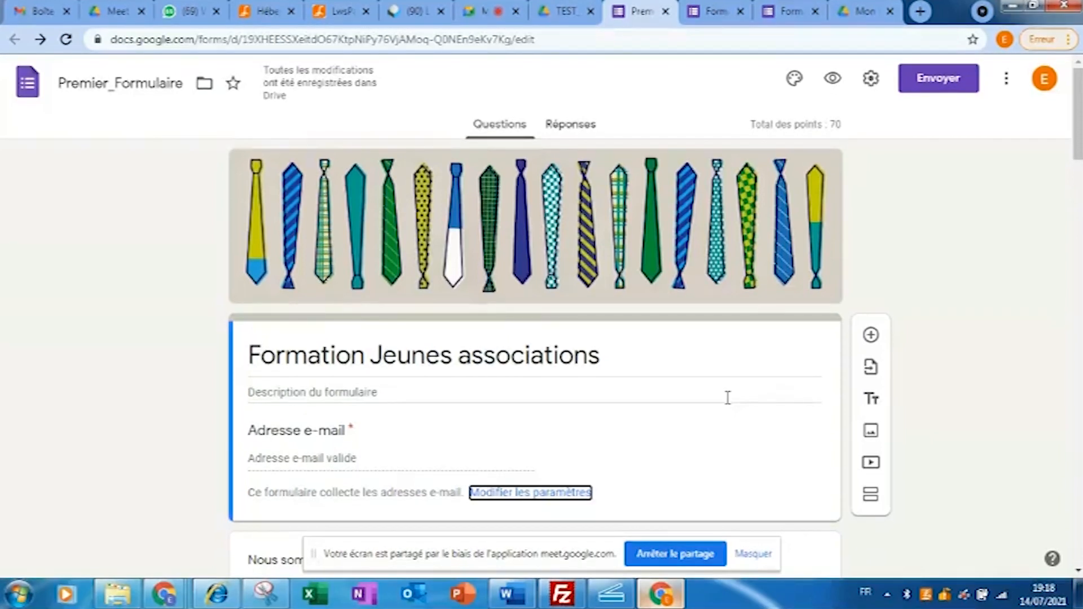
left_click_drag(1077, 89, 1066, 160)
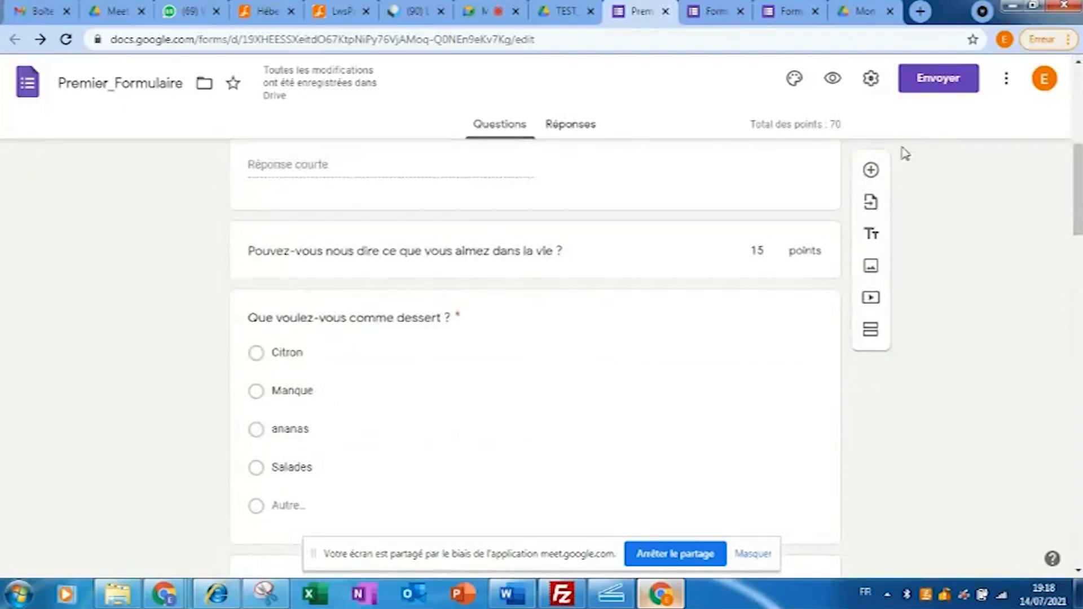
Step: Add a new question and move it below the hunting-time question, just before Mot de passe
left_click(872, 170)
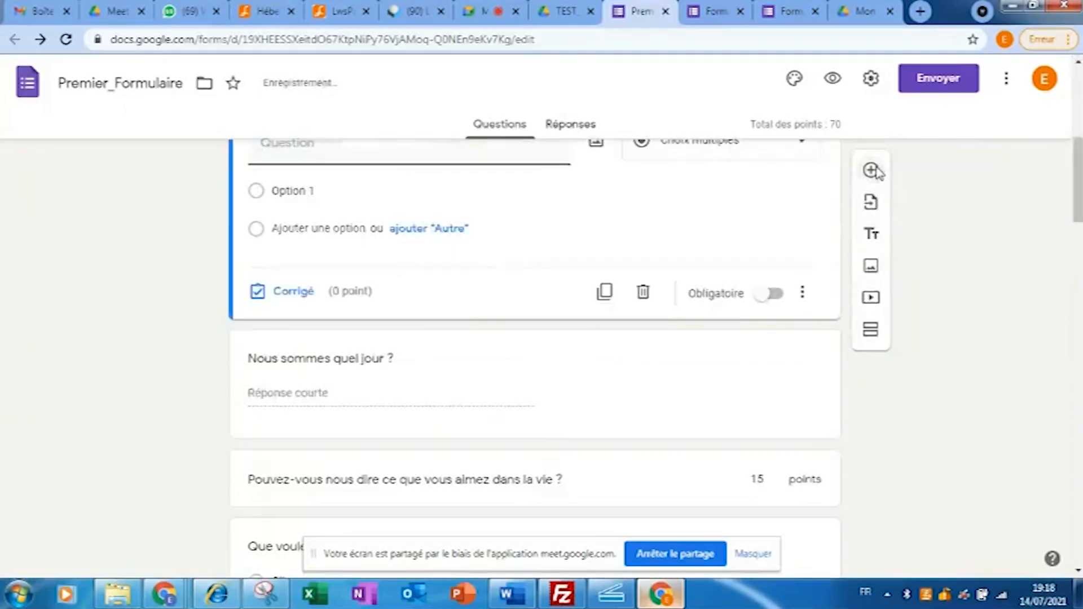
left_click_drag(1079, 186, 1074, 139)
left_click_drag(534, 392, 570, 495)
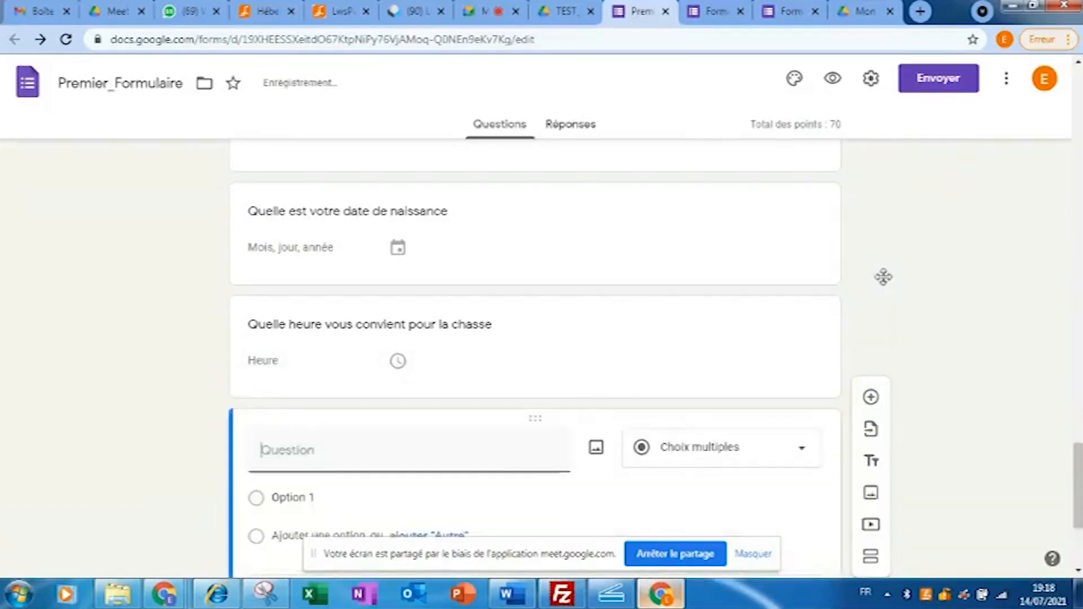
scroll(1078, 499, "down", 2)
left_click_drag(1079, 499, 1079, 507)
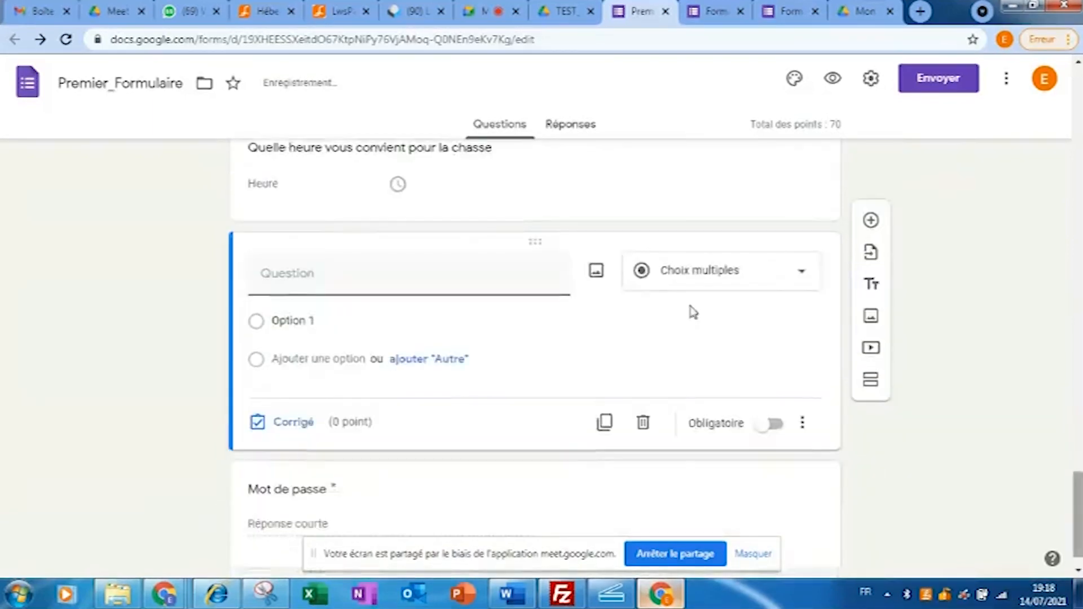
Step: Title the new question 'Conditions generales'
left_click(529, 274)
type("Coni")
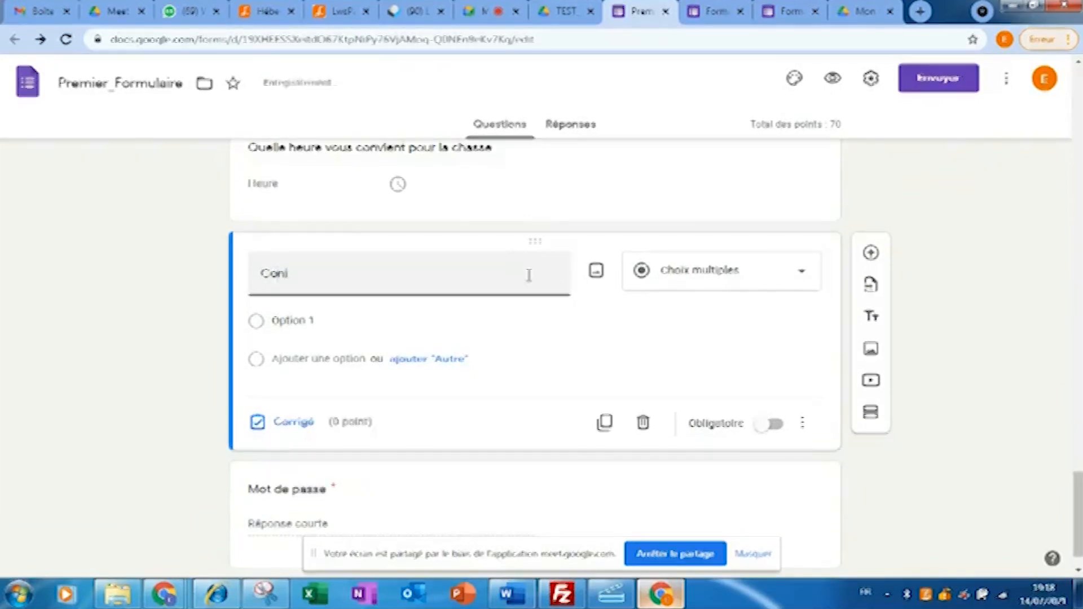
key("BackSpace")
type("ditions generales")
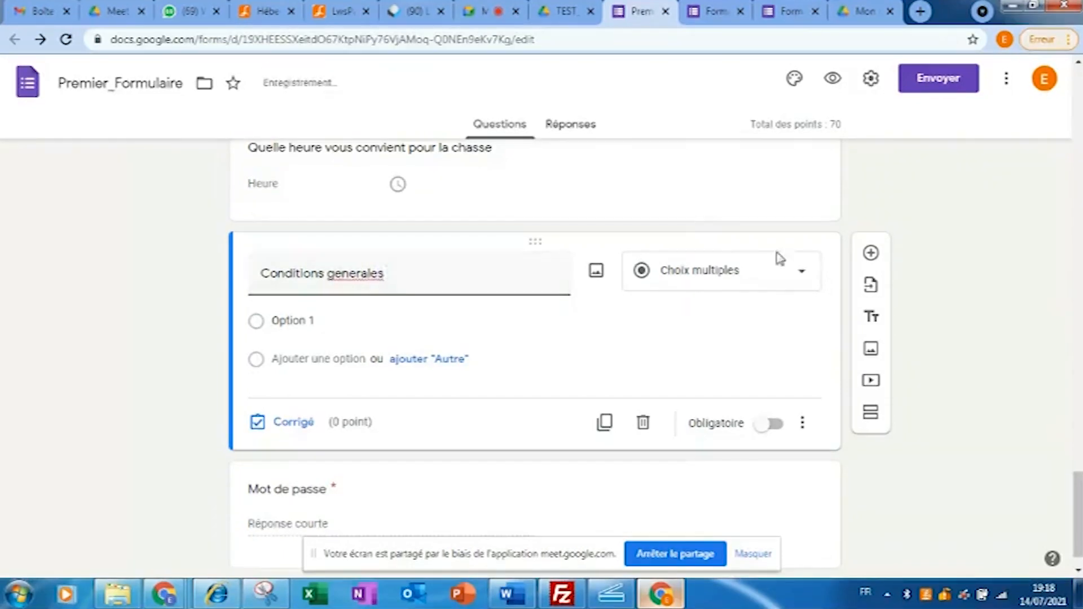
left_click(810, 279)
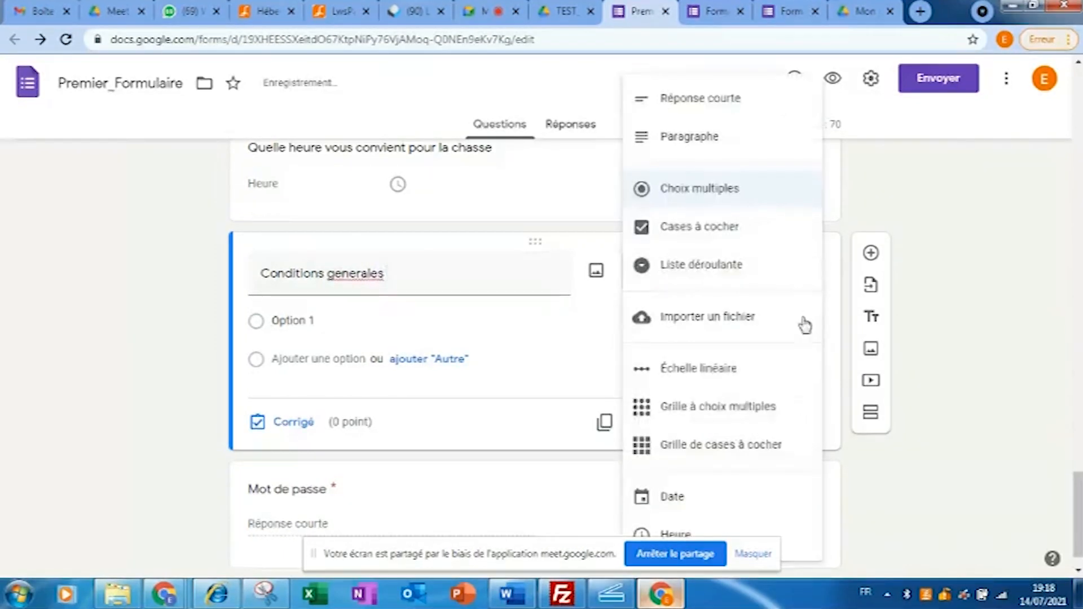
Step: Change Conditions generales to the 'Grille de cases à cocher' question type
left_click(731, 458)
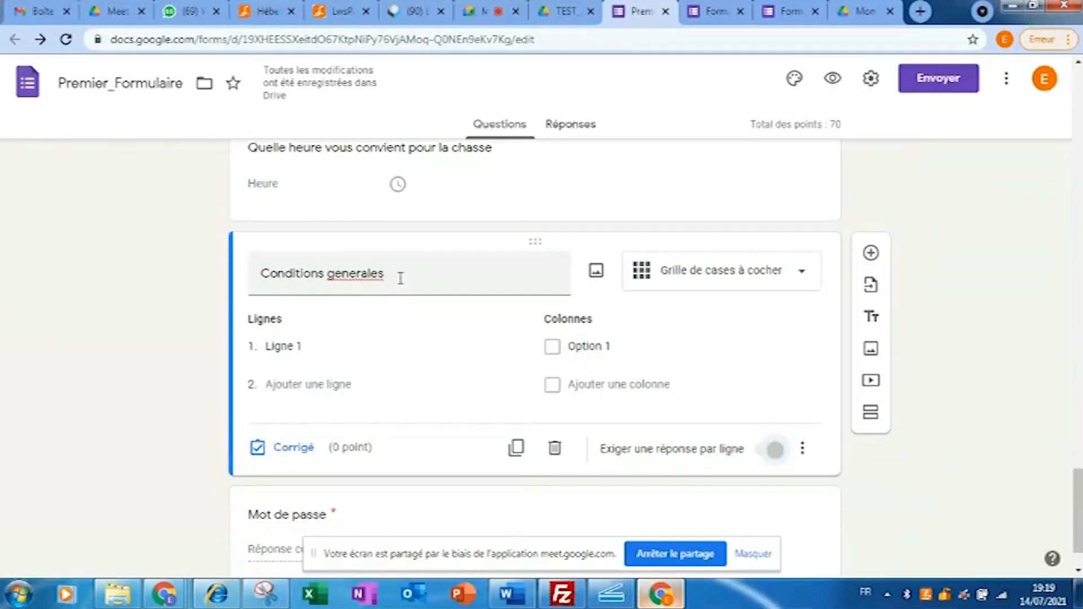
triple_click(361, 275)
right_click(360, 280)
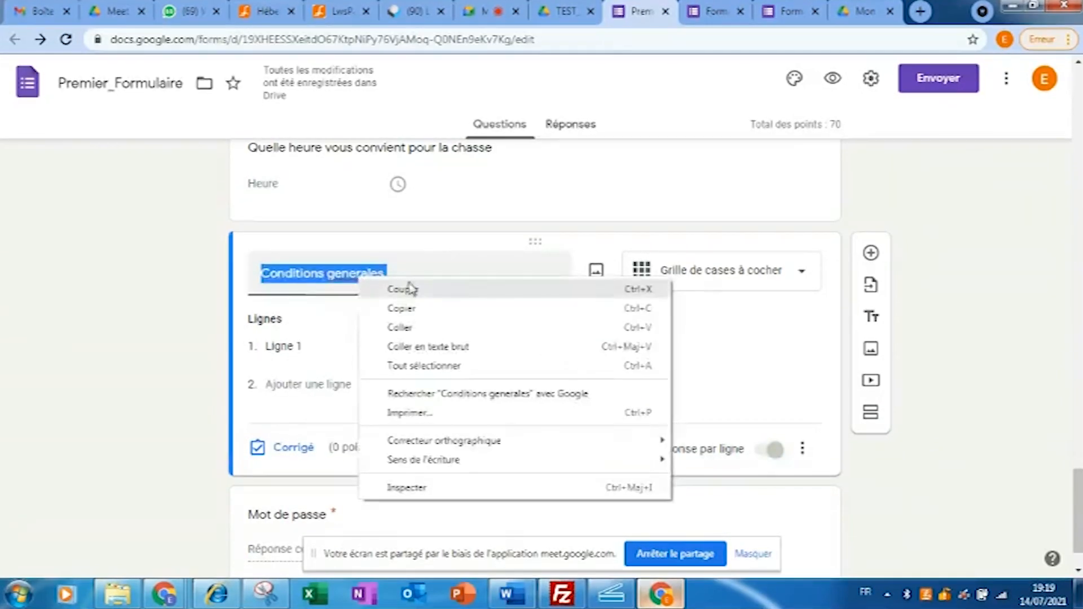
left_click(419, 244)
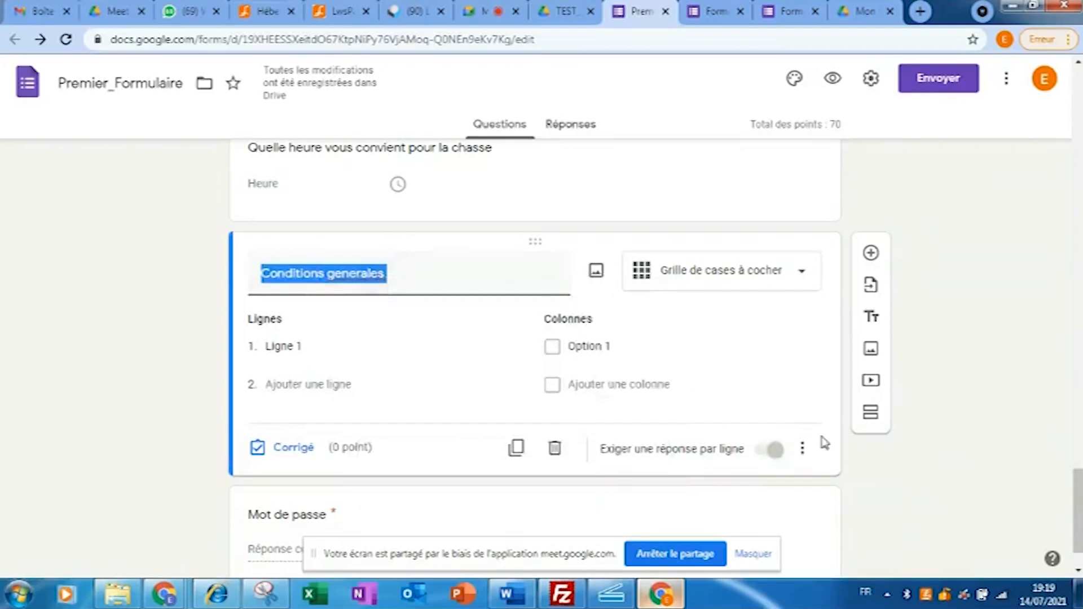
left_click(811, 450)
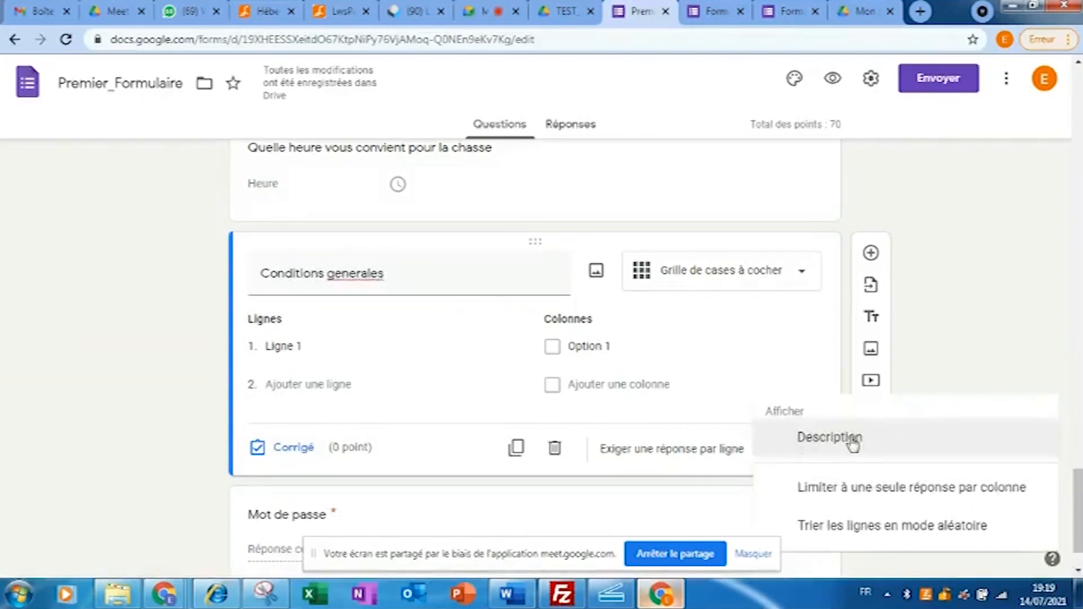
Step: Add a description to Conditions generales warning respondents to read carefully before validating
left_click(851, 443)
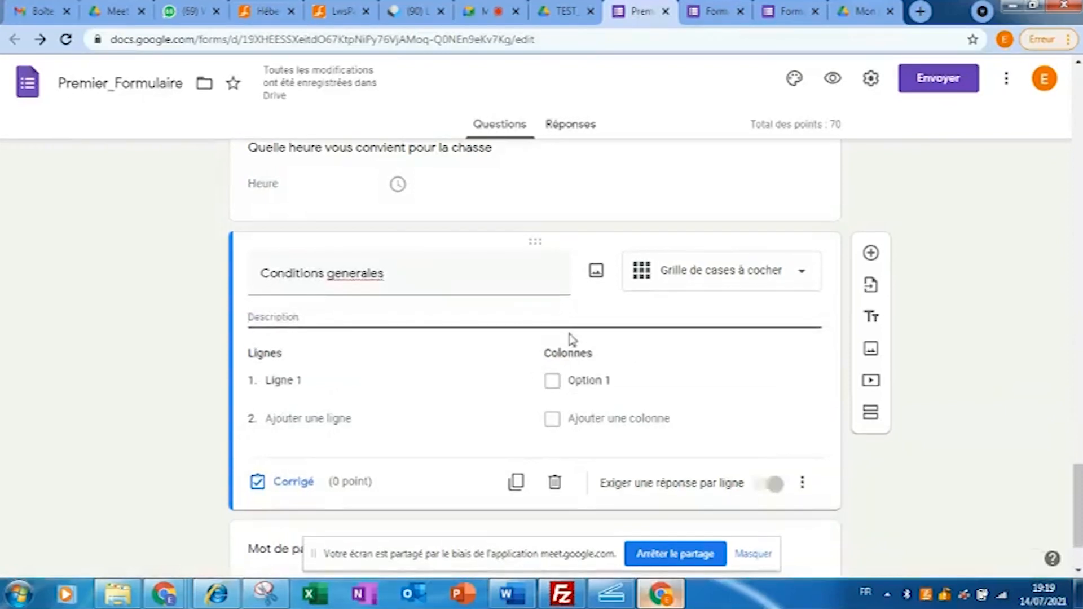
type("No")
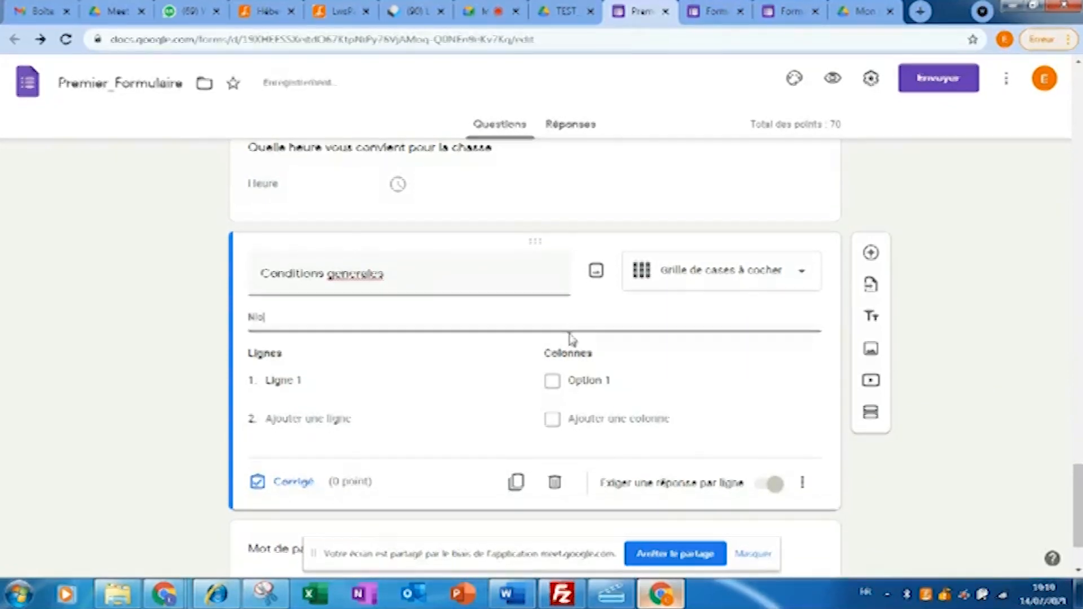
key("BackSpace")
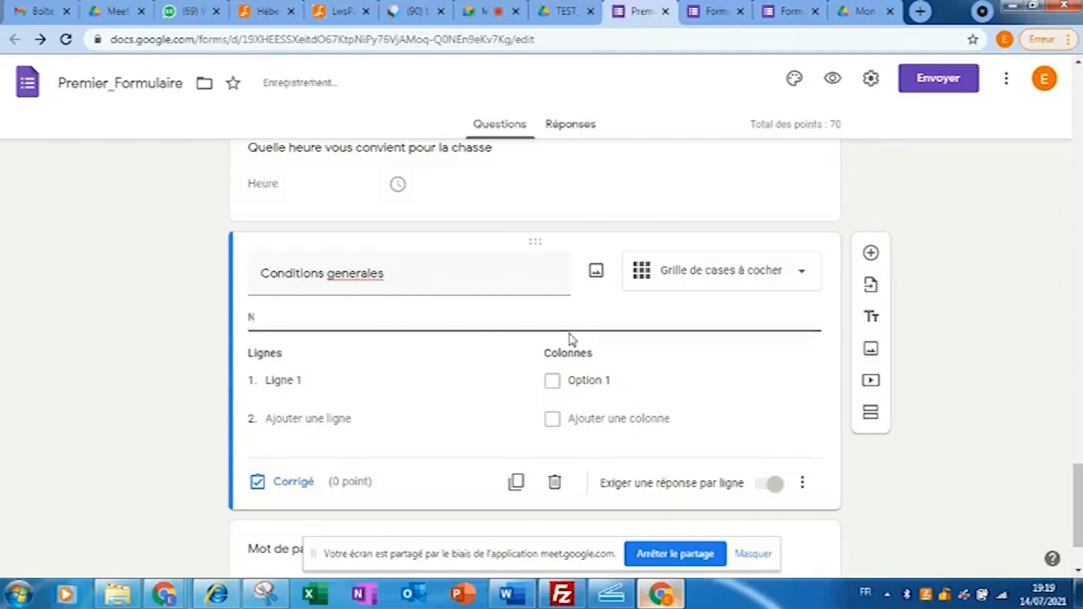
type("otre association ne cherc")
type("he pas les problemes ...pardon, avant de validr il faut bien lie.")
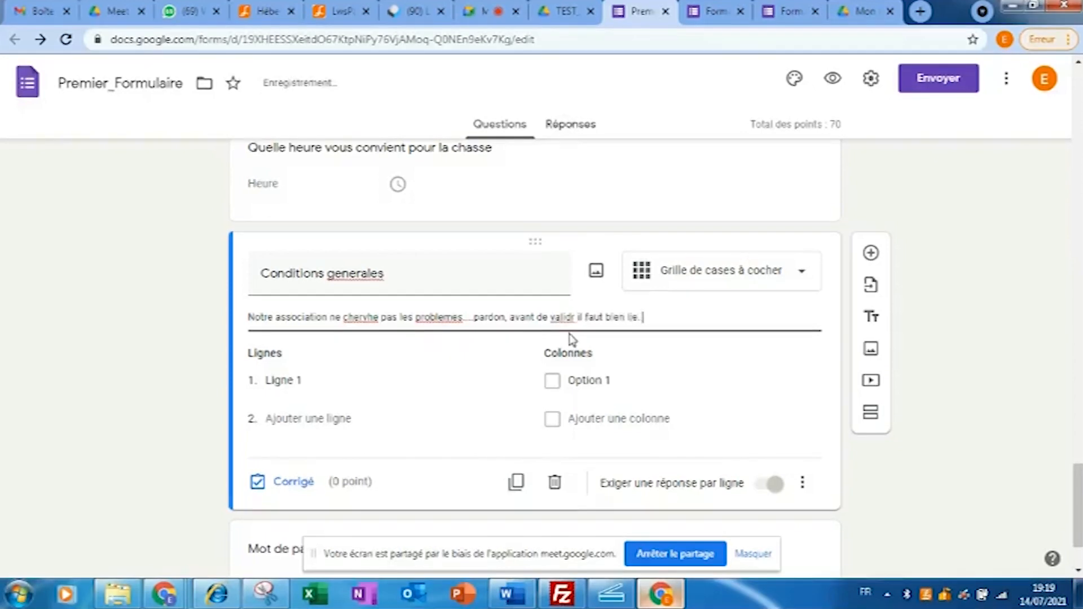
key("BackSpace")
key("BackSpace")
type("re. On encaisse nous que une fois")
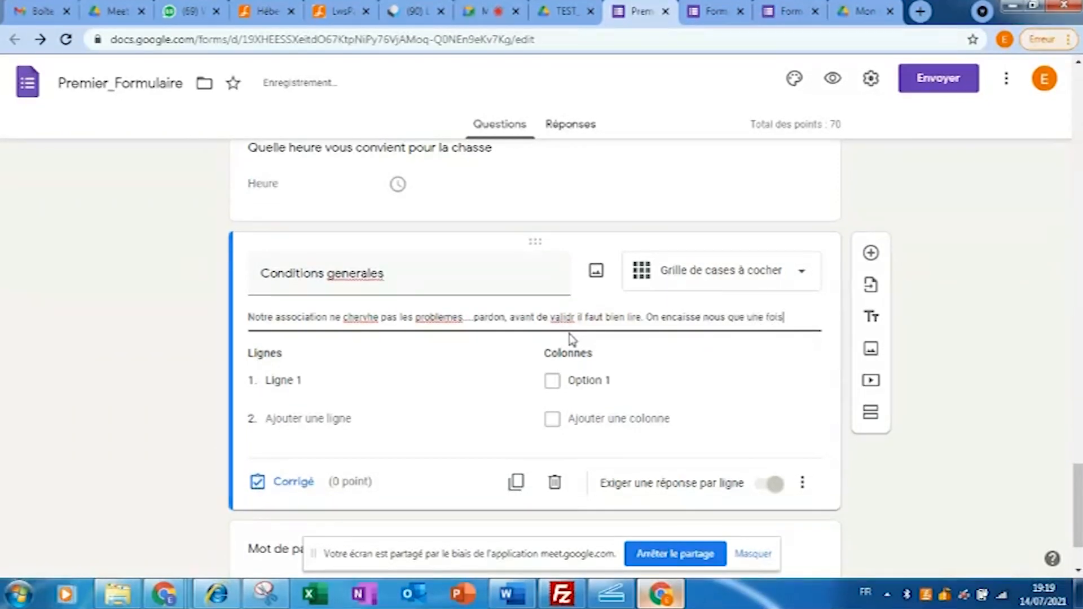
type(" oh...")
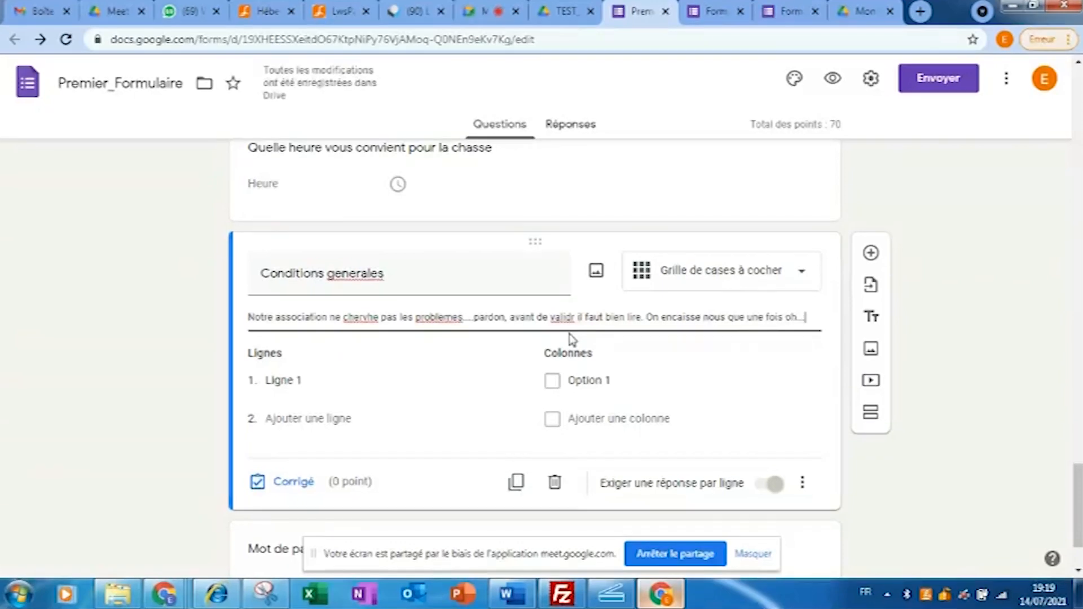
type("..")
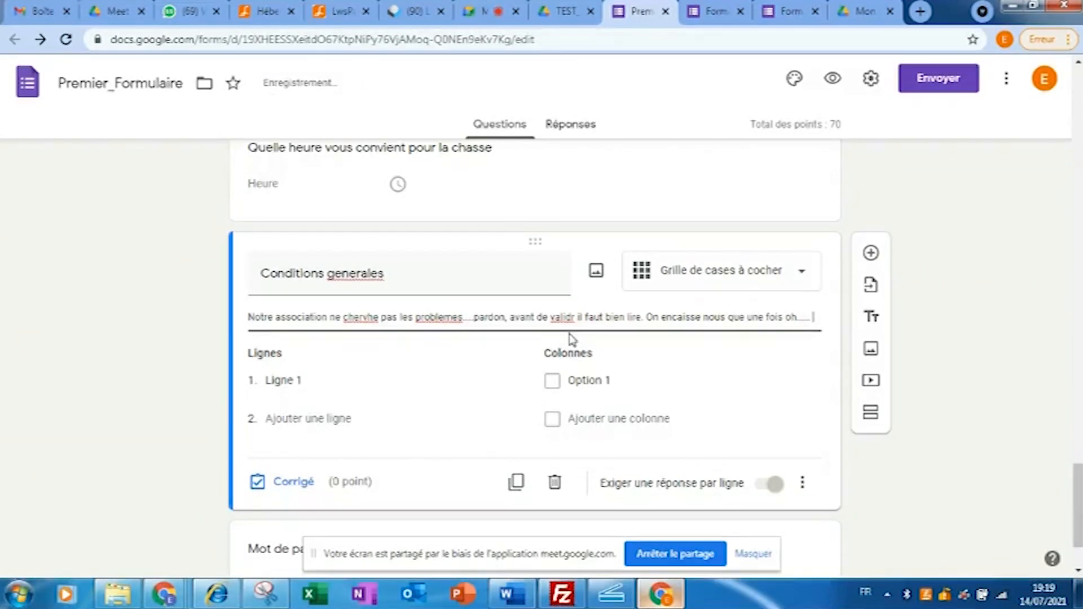
type(" Payé c'est ")
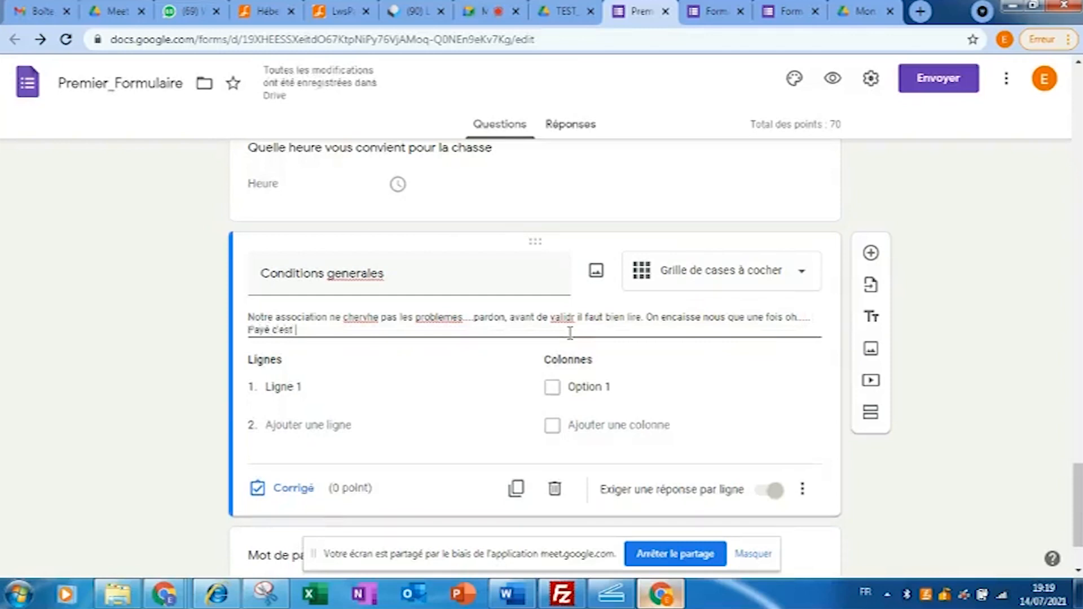
type("hein.....;")
left_click(295, 391)
Step: Enter 'Acceptez-vous ces conditions generales ?' as the grid row and 'Oui' as its only column
type("Accepter")
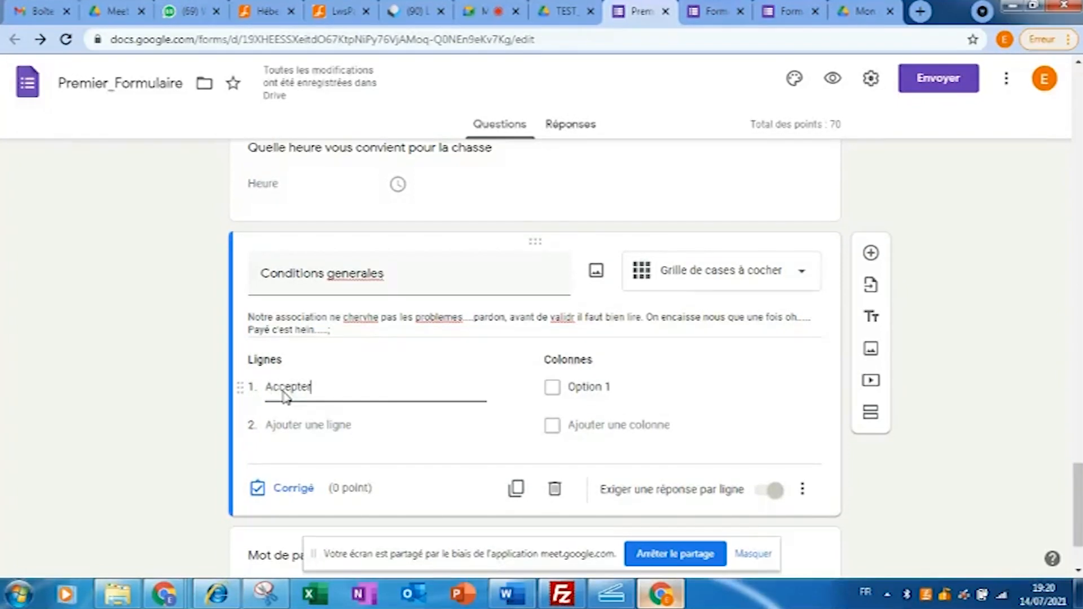
key("BackSpace")
type("z-vous ce")
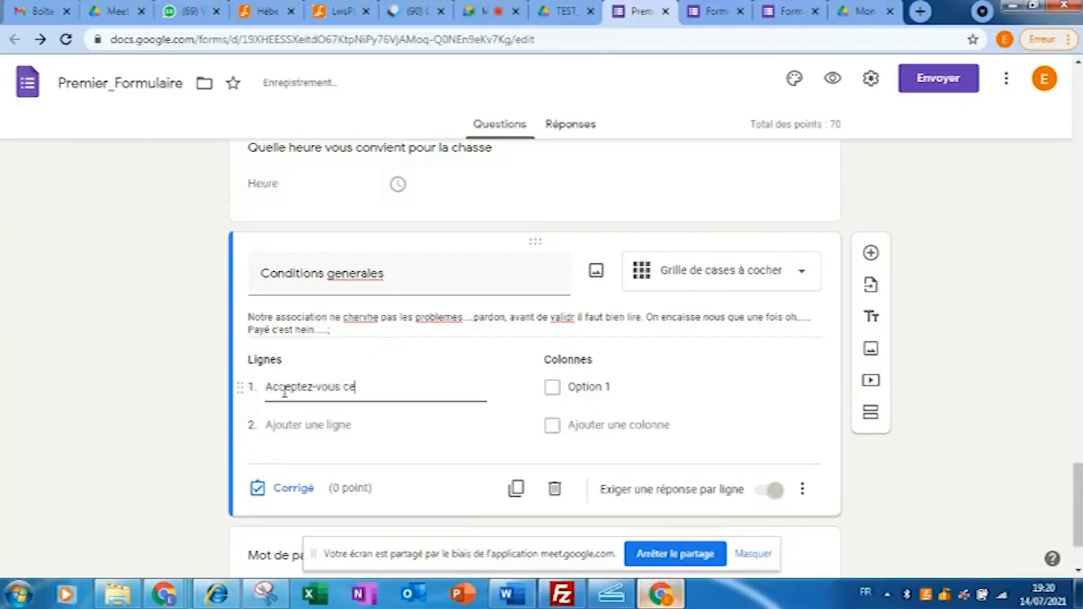
type("s conditions generales ?")
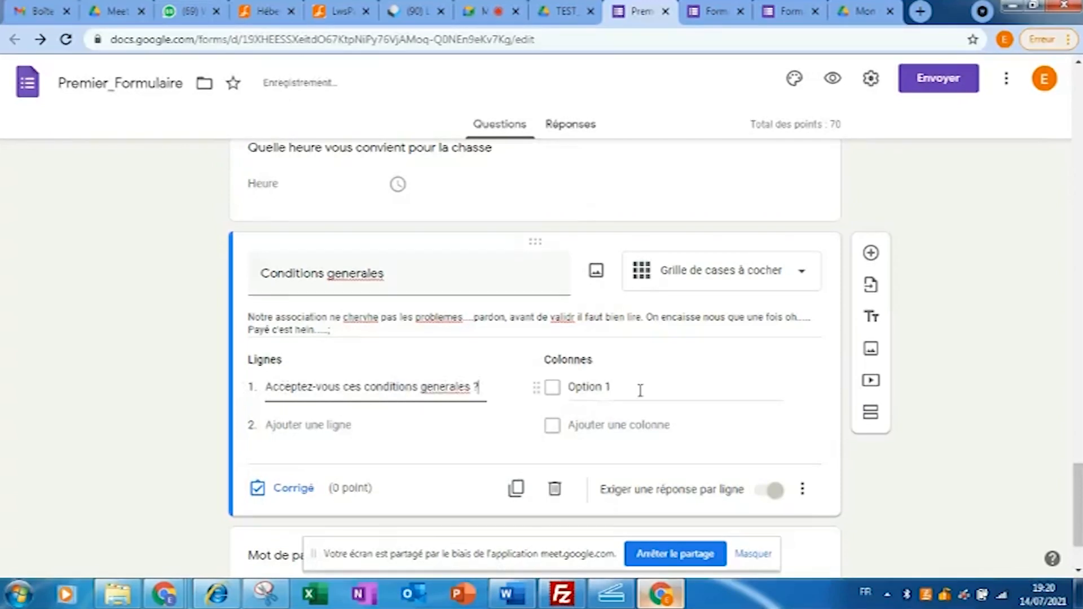
left_click(640, 391)
type("Oui")
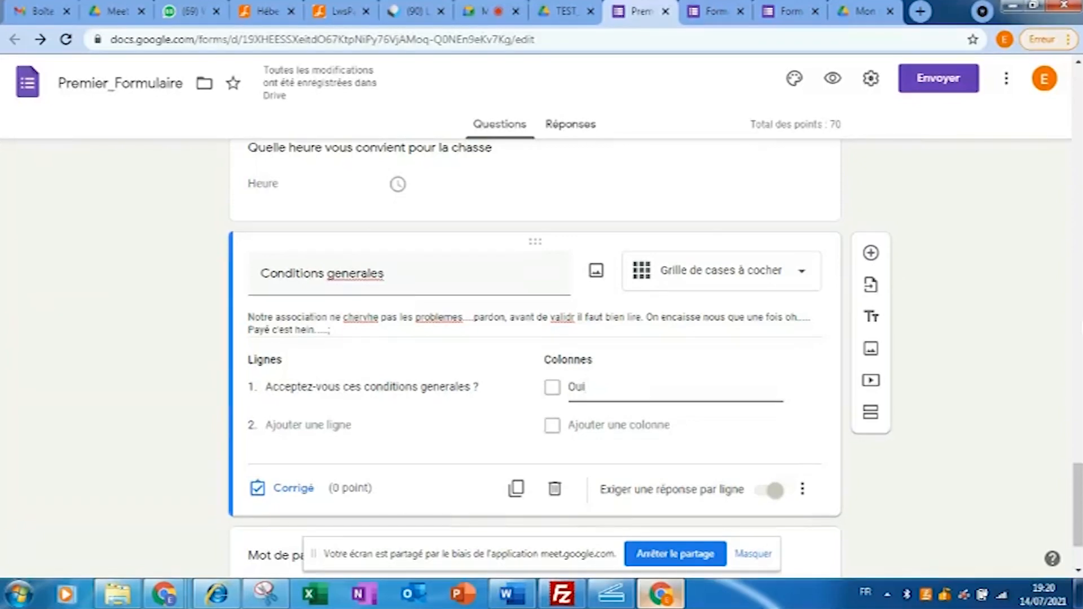
scroll(1068, 450, "down", 2)
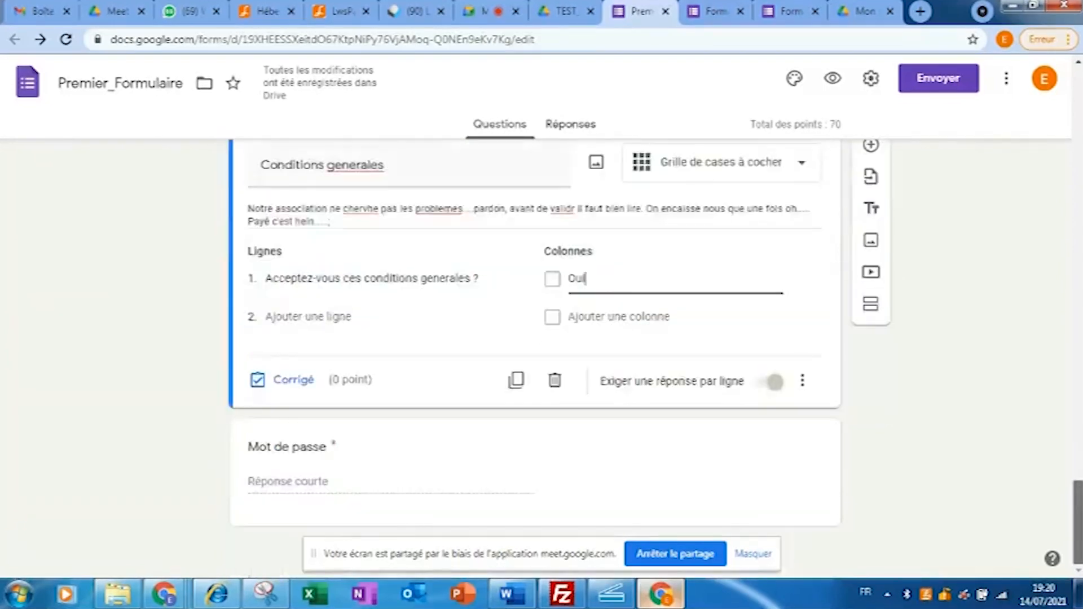
left_click_drag(1077, 505, 1074, 450)
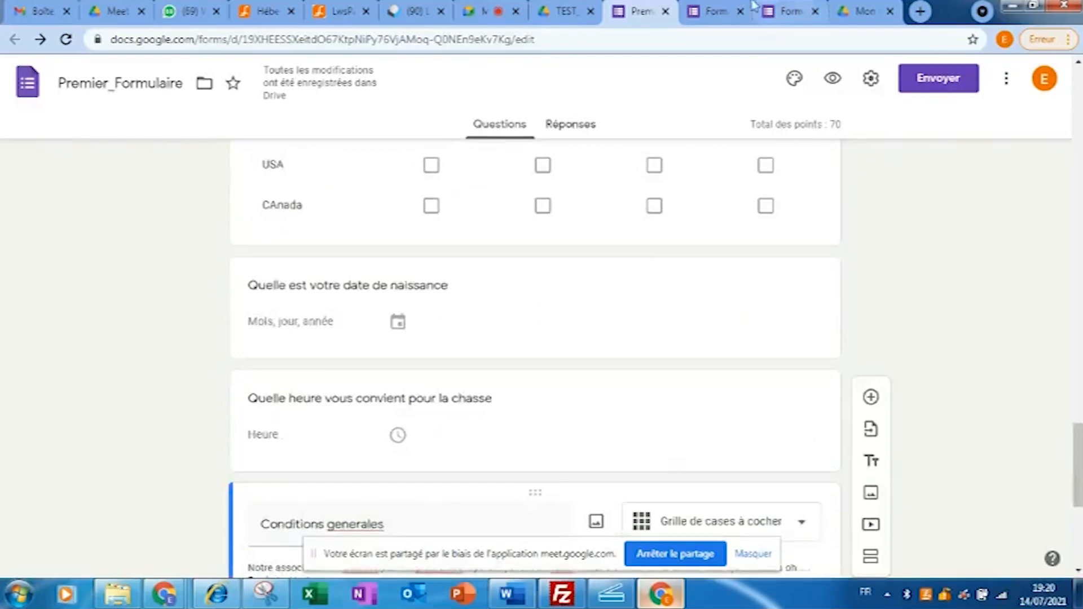
left_click(715, 11)
Step: Close the Formation Jeunes associations tab and the other extra form tab, then return to Premier_Formulaire
left_click(740, 11)
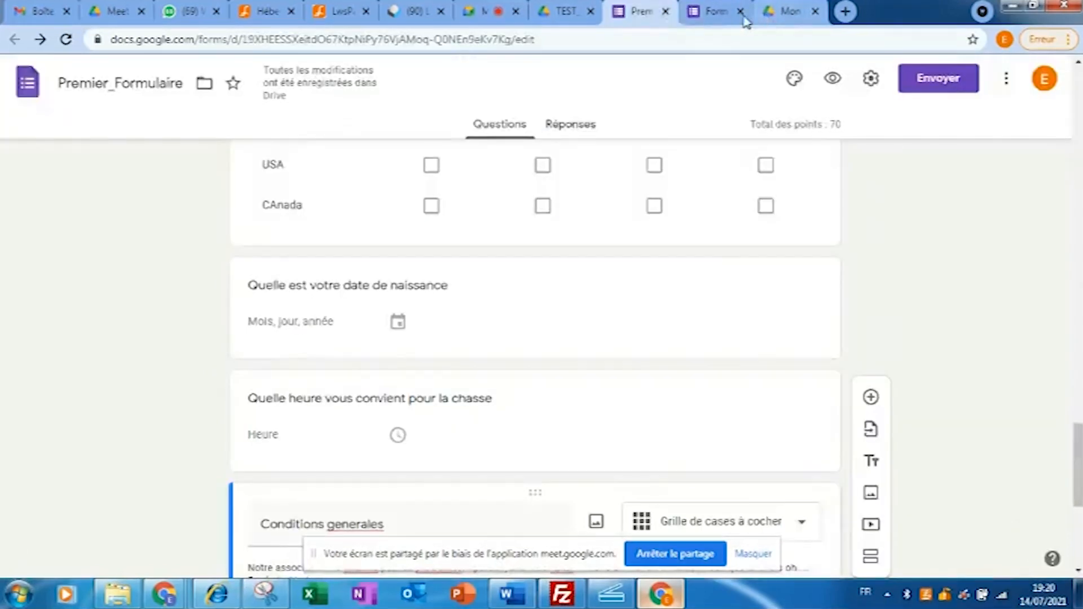
left_click(728, 12)
left_click(740, 11)
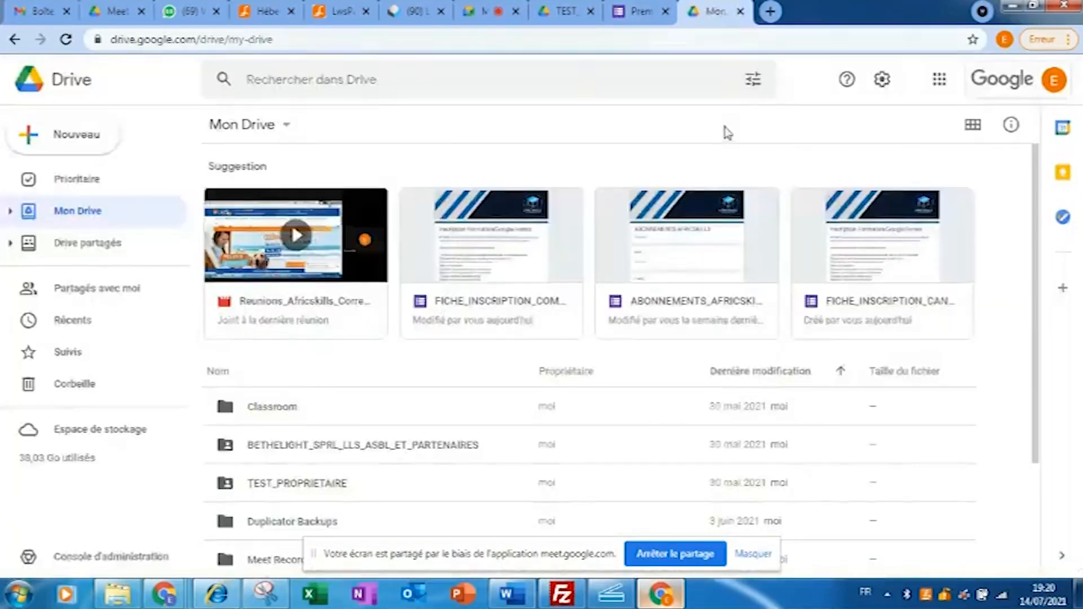
left_click(756, 11)
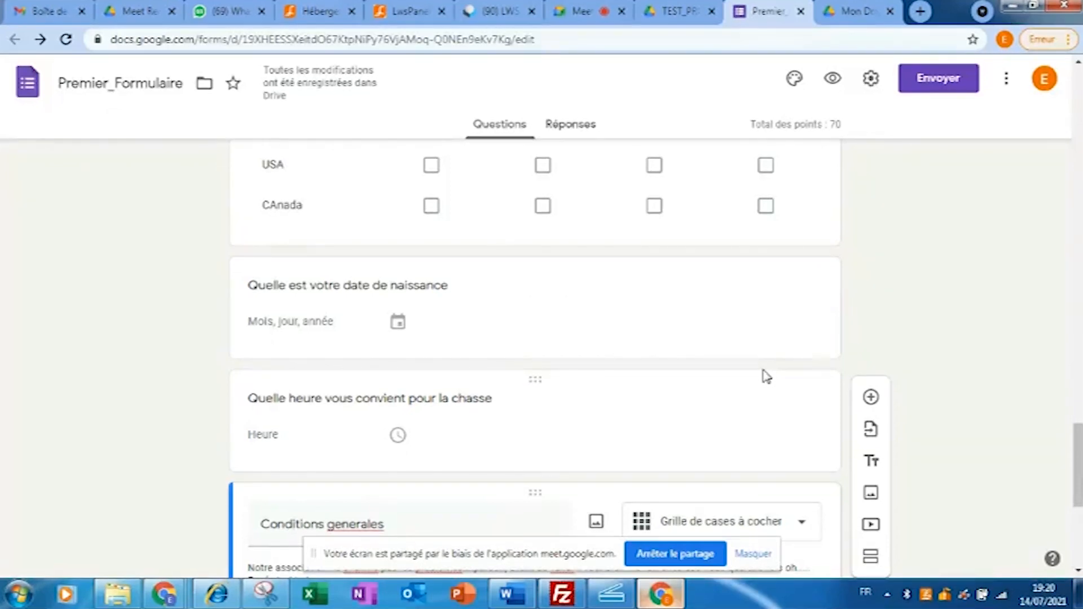
Step: Open the live preview of the form and scroll down to the Conditions generales question
left_click(755, 555)
left_click(833, 79)
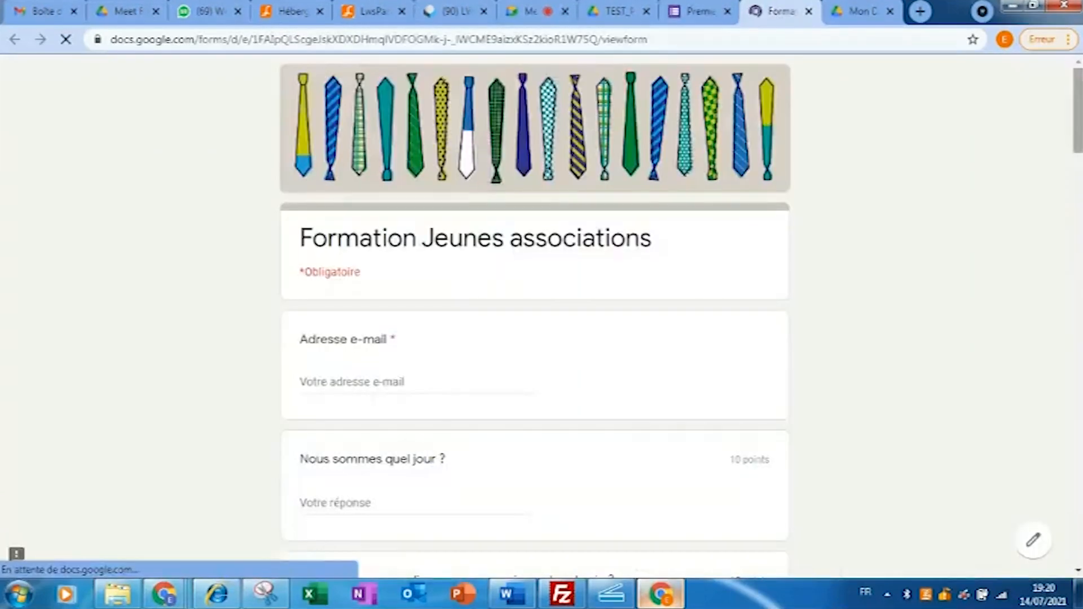
left_click_drag(1075, 107, 1071, 477)
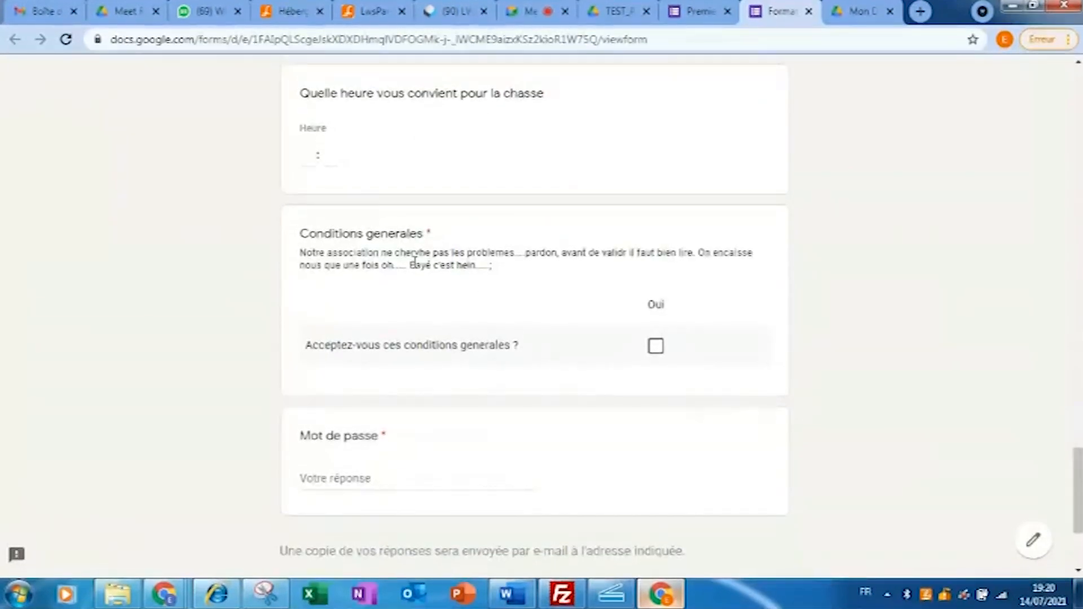
Step: Tick, untick and retick Oui to confirm the Conditions generales question is required
left_click(658, 348)
left_click(657, 349)
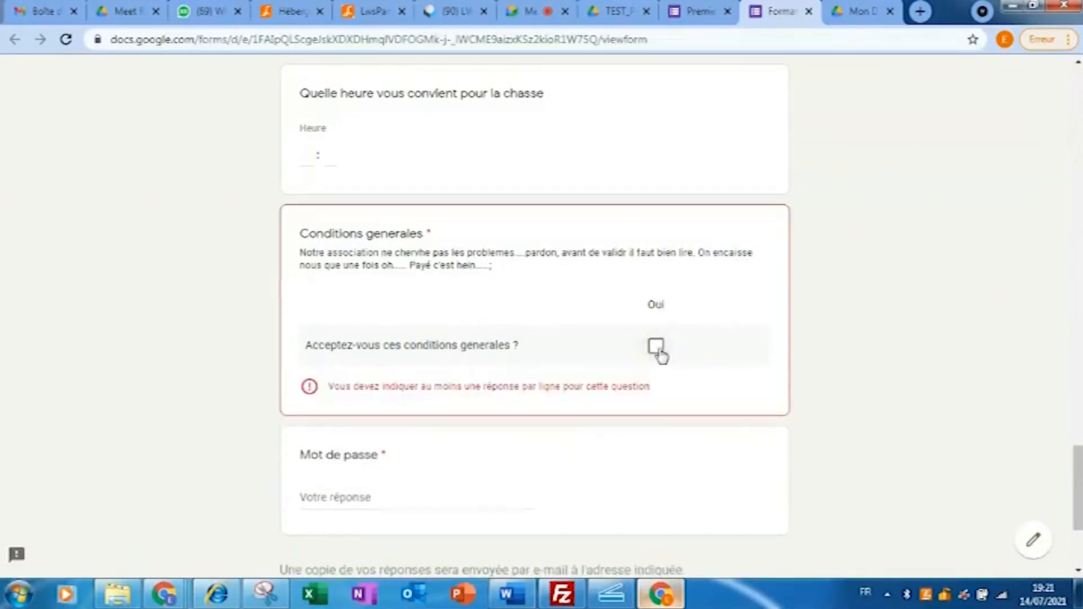
left_click(656, 348)
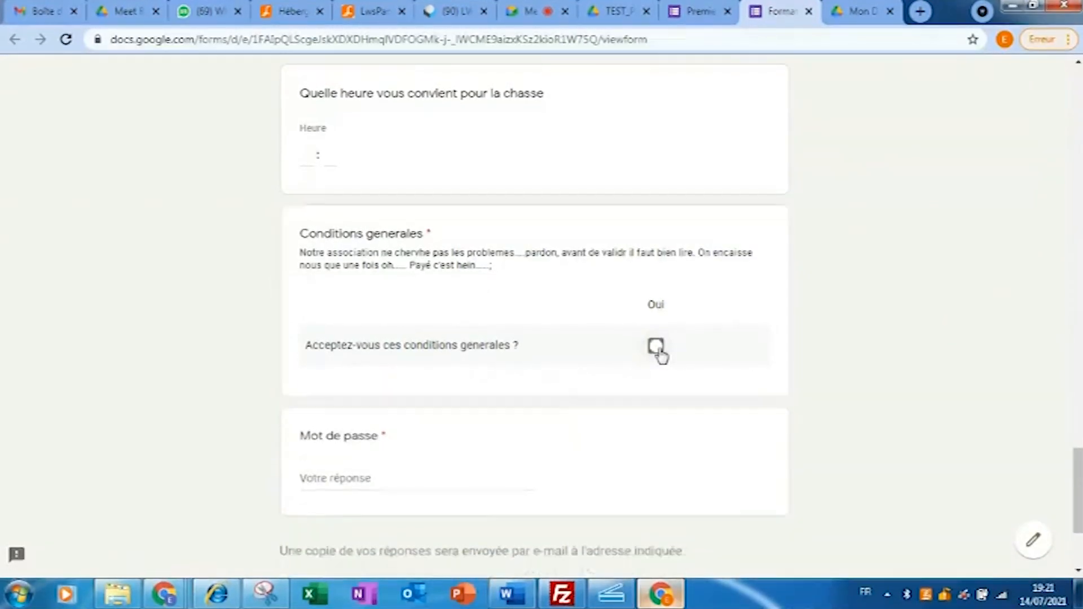